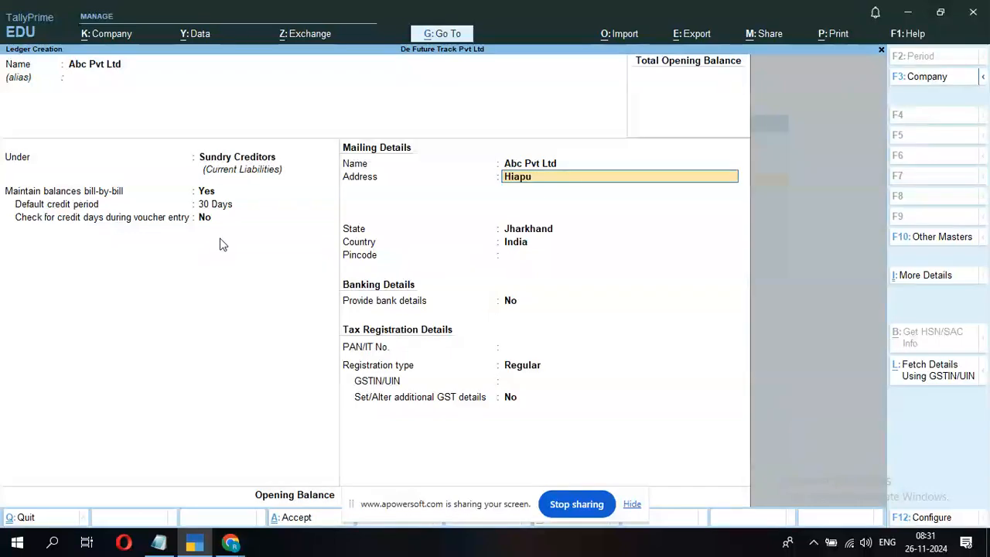
- Complete the street and city line of the mailing address for the Abc Pvt Ltd ledger
key("BackSpace")
key("BackSpace")
key("BackSpace")
key("BackSpace")
type("rapur City")
key("BackSpace")
key("BackSpace")
key("BackSpace")
key("BackSpace")
type("c")
key("BackSpace")
type("Dhanbad")
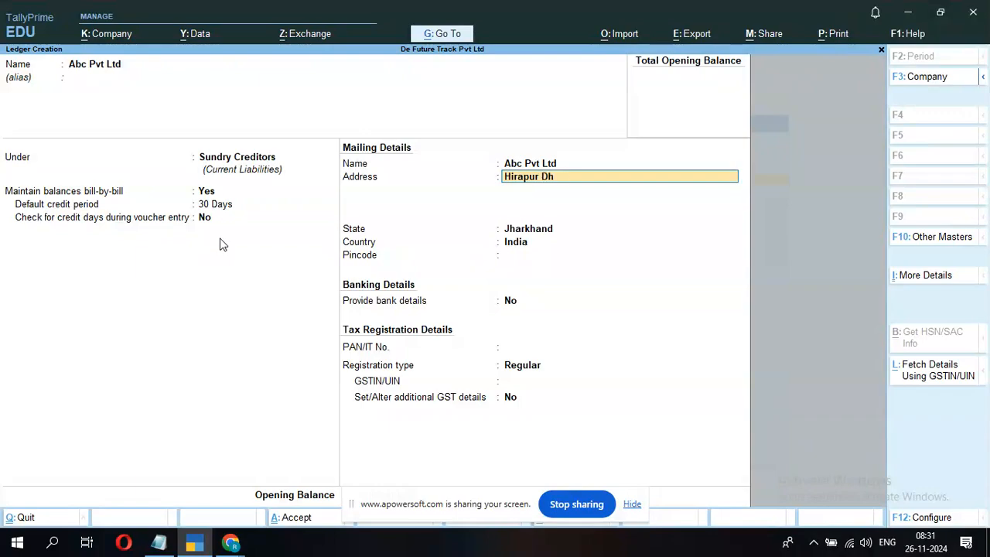
- Keep Jharkhand and India as the ledger's state and country, and enter the postal pincode
key("Return")
key("Return")
key("Return")
key("Return")
key("Return")
key("BackSpace")
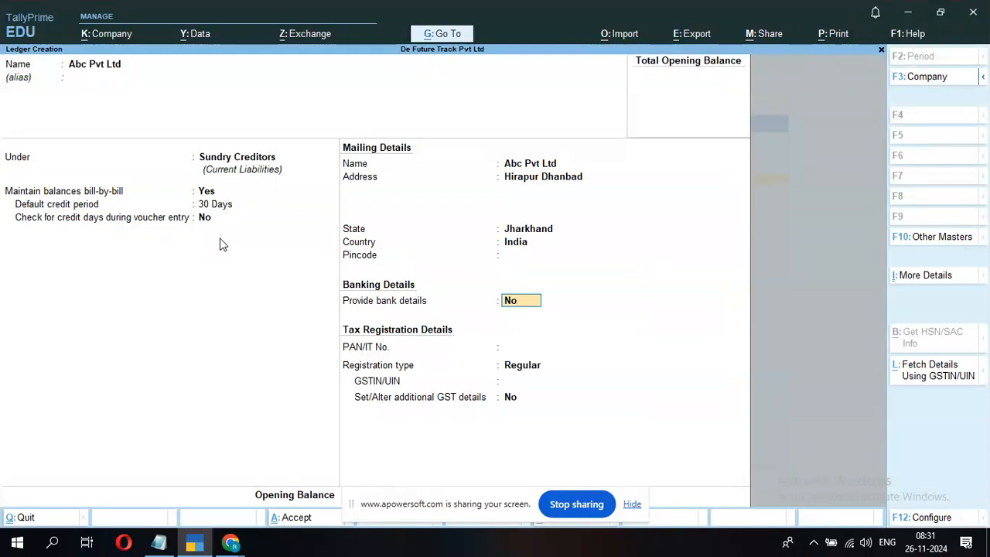
key("BackSpace")
type("826001")
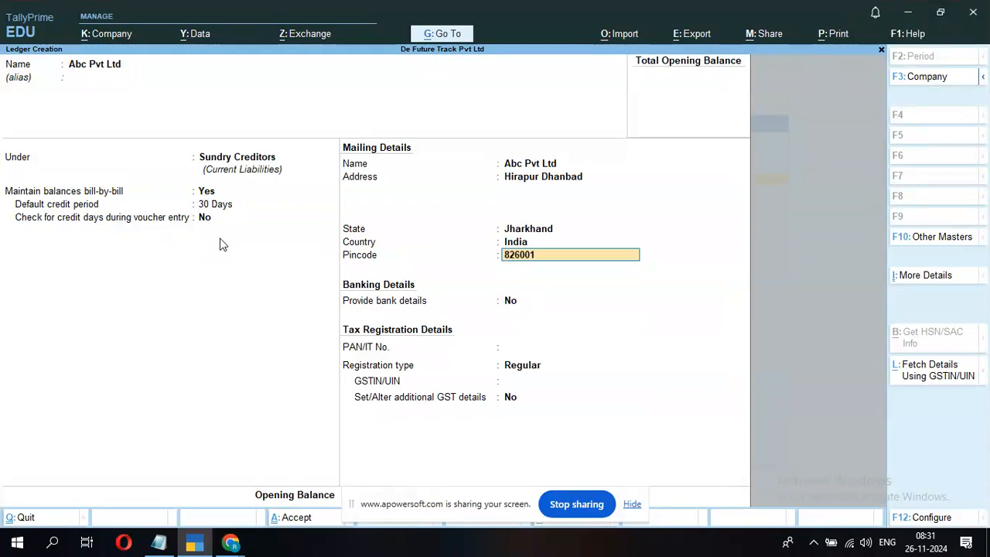
- Provide bank details for Abc Pvt Ltd using the Cheque transaction type crossed A/c Payee, and save the ledger
key("Return")
key("y")
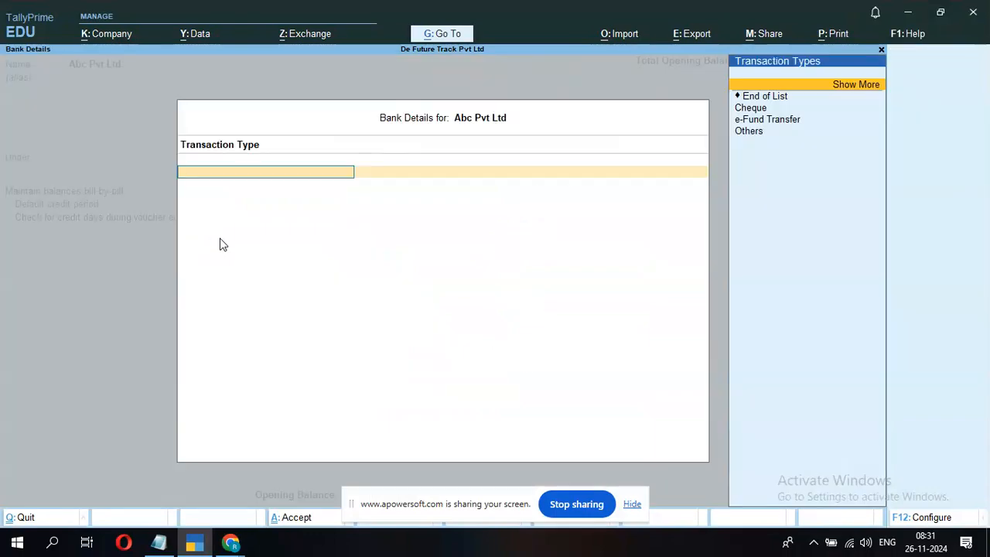
key("Down")
key("Return")
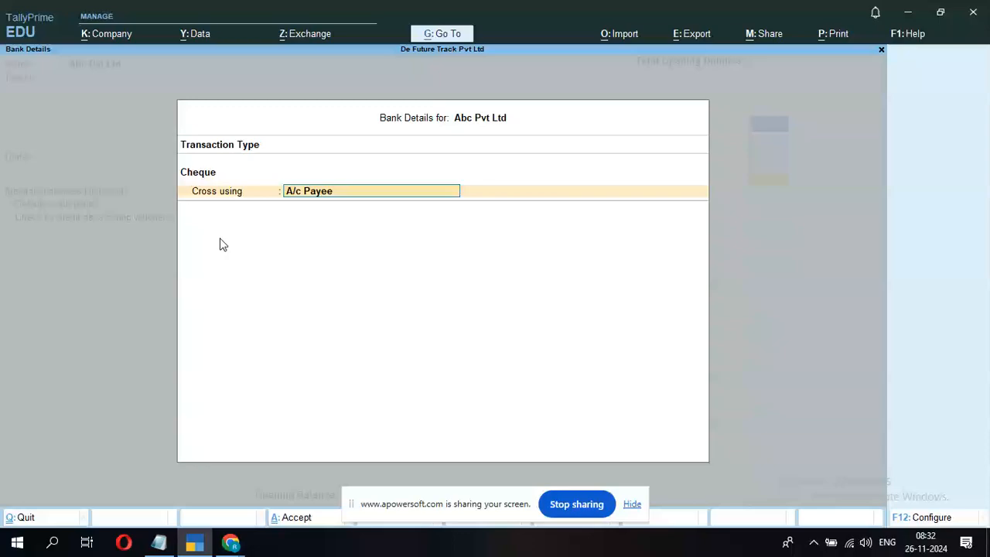
key("Return")
key("Return")
key("Return")
key("Return")
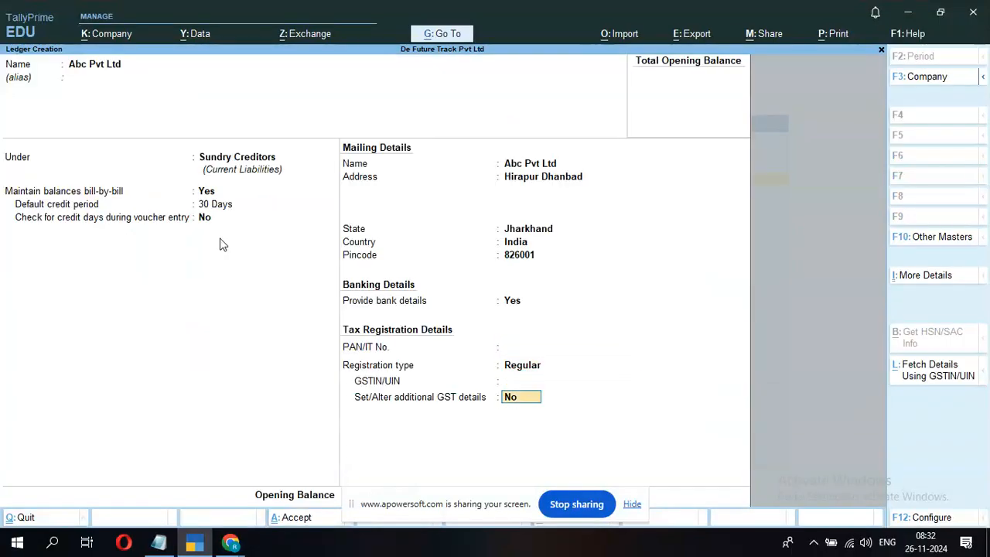
key("ctrl")
key("ctrl+a")
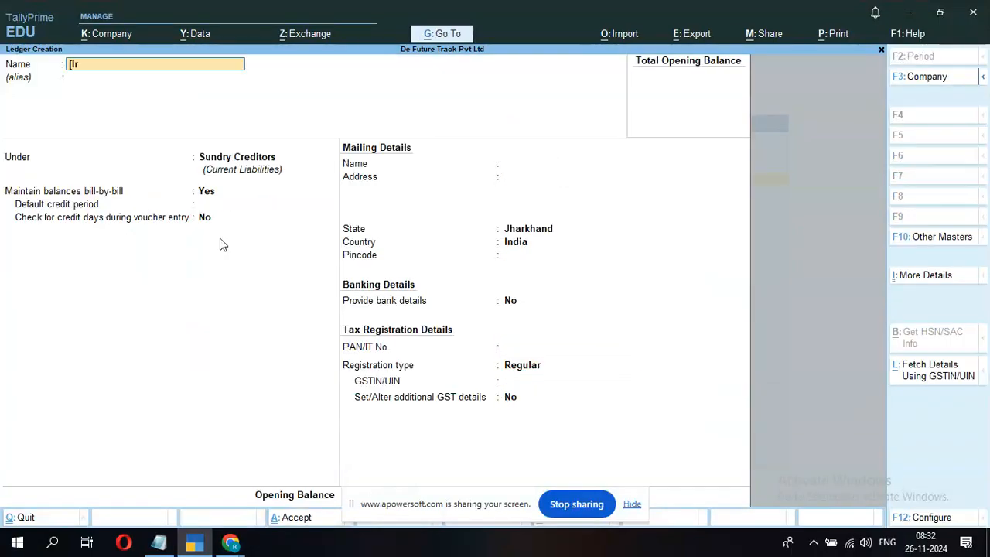
- Create a ledger named Purchase under the Purchase Accounts group
type("Purchase")
key("Return")
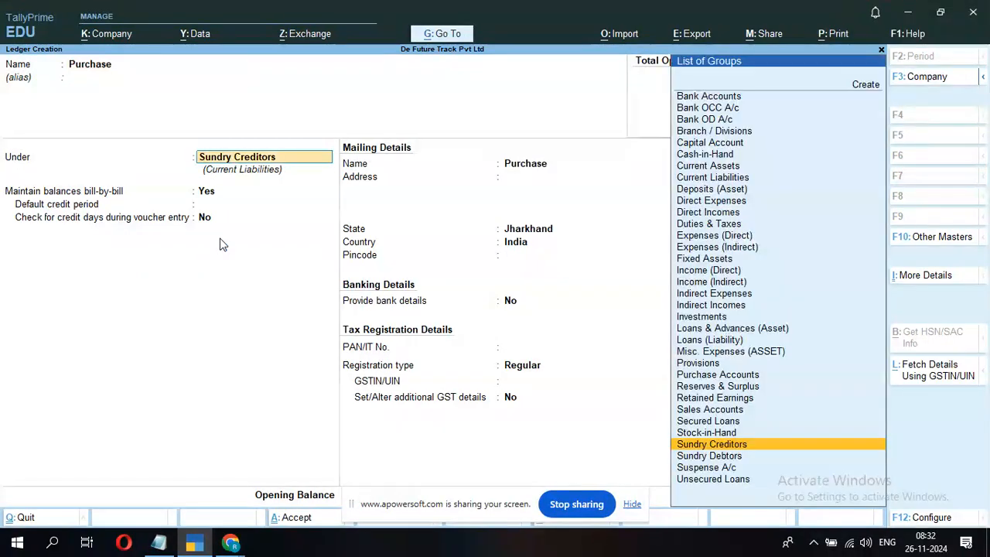
type("P")
key("Down")
key("Return")
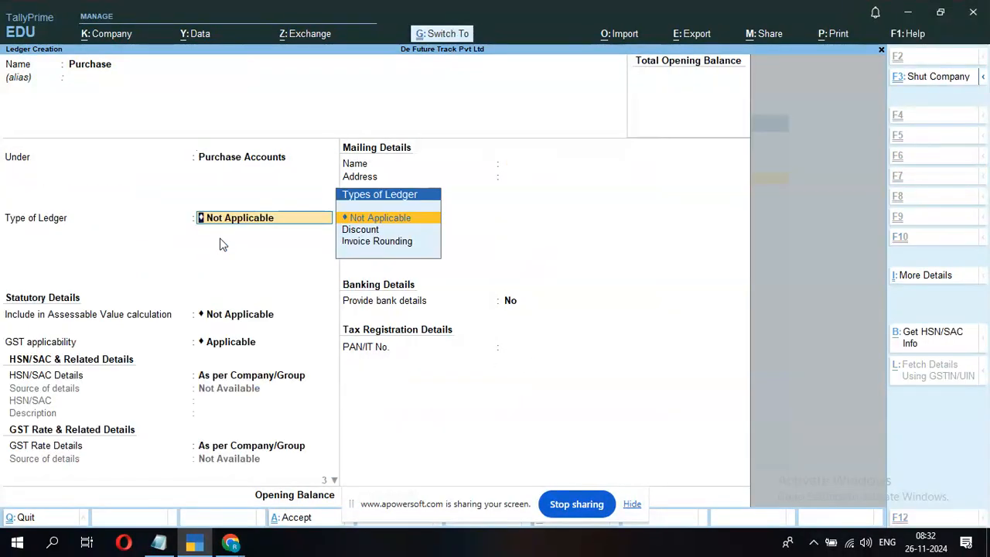
key("ctrl+a")
- Create a ledger named Sale under the Sales Accounts group
type("Sale")
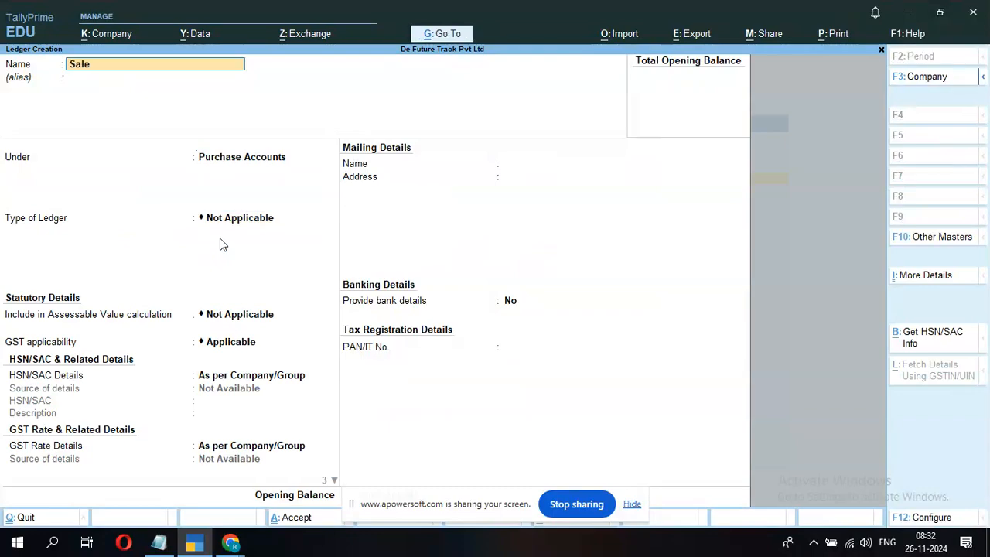
key("Return")
type("S")
key("Return")
key("ctrl+a")
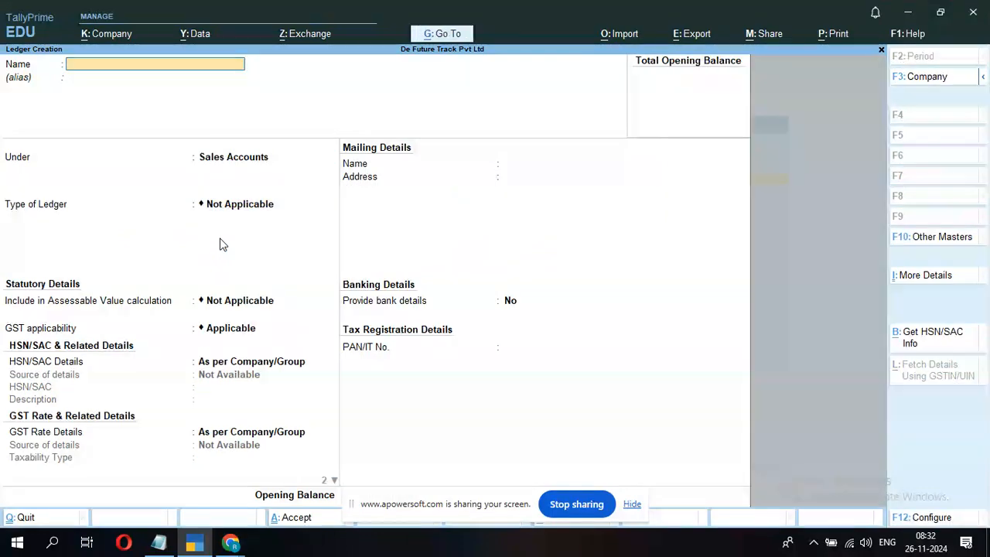
- Enter the customer's name for a new ledger and place it under Sundry Debtors with bill-by-bill balances maintained
type("Ram")
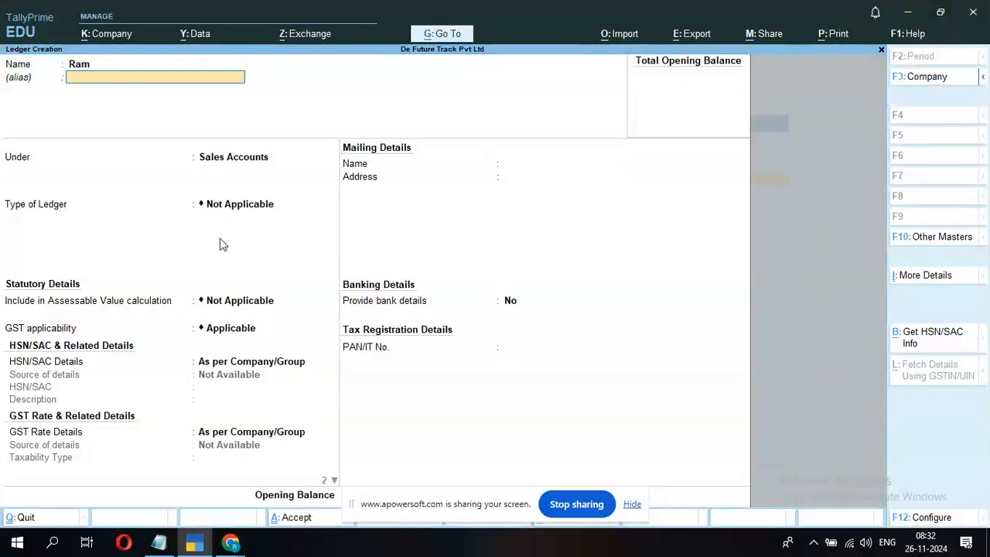
key("Return")
type("S")
key("Down")
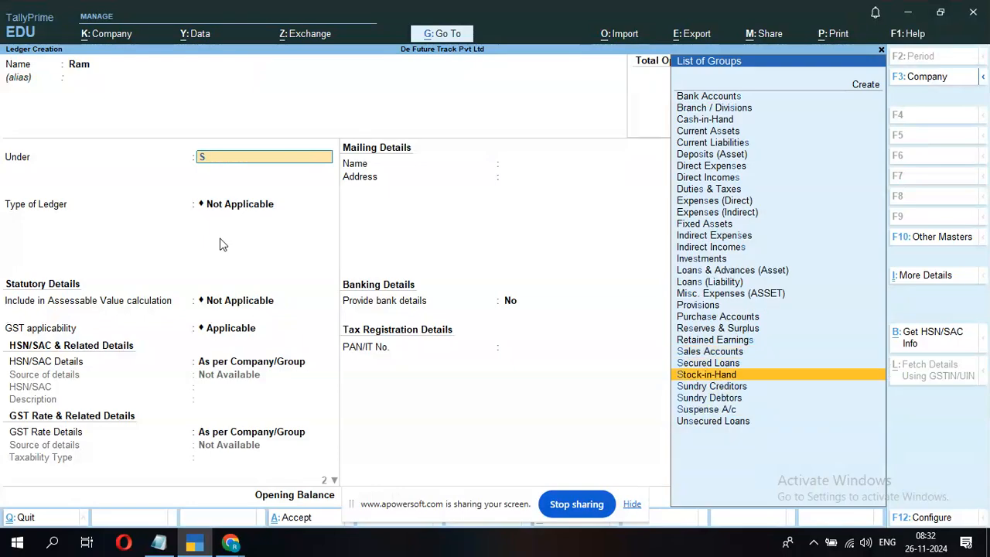
key("Down")
key("Down")
key("Return")
key("Return")
key("Return")
key("Return")
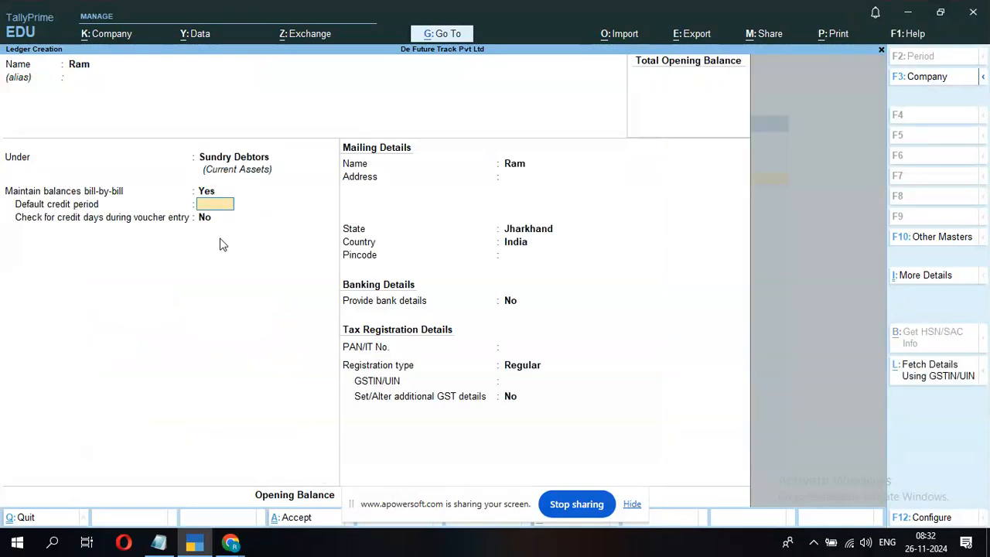
- Enter the customer's mailing address, save the Sundry Debtors ledger and leave ledger creation
type("Hira")
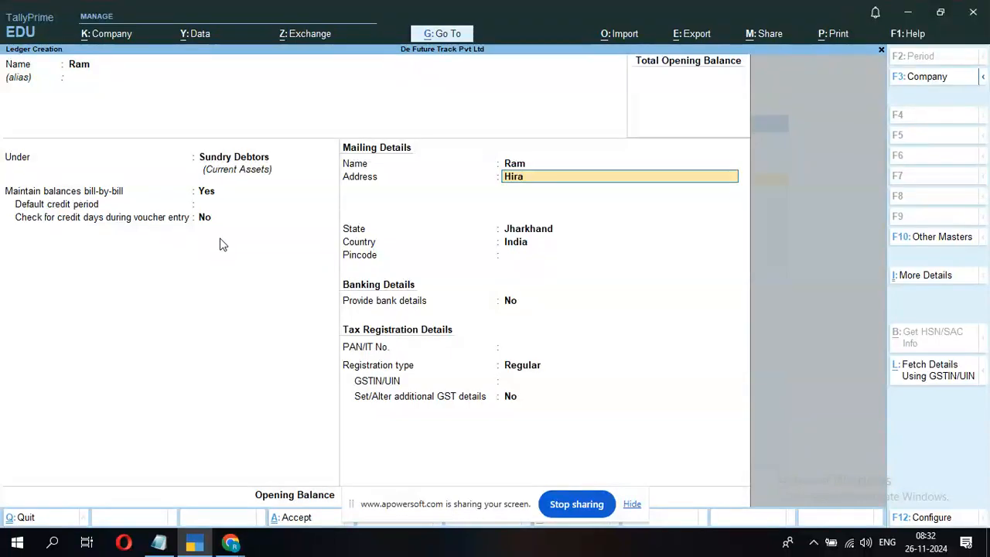
type("pur Dhanbad")
key("Return")
key("Return")
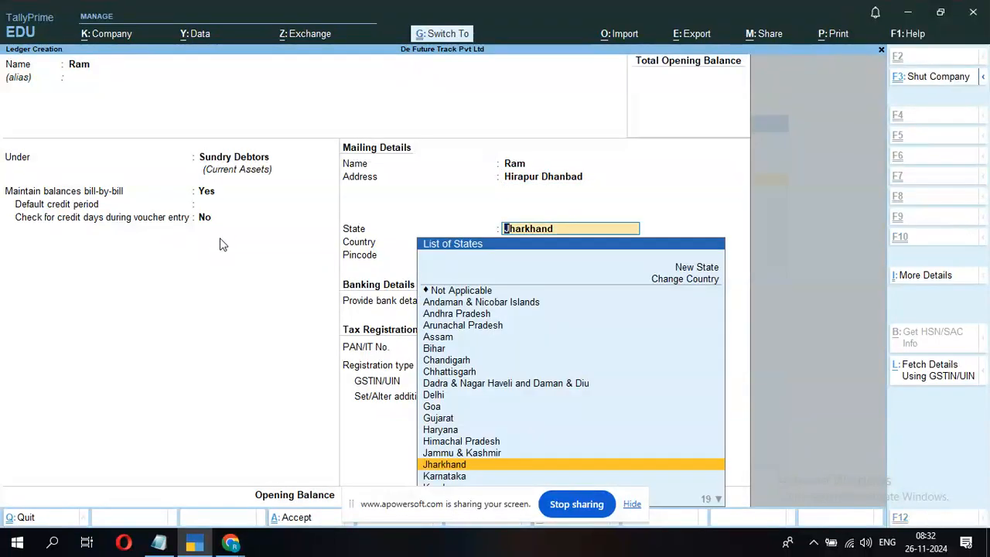
key("ctrl+a")
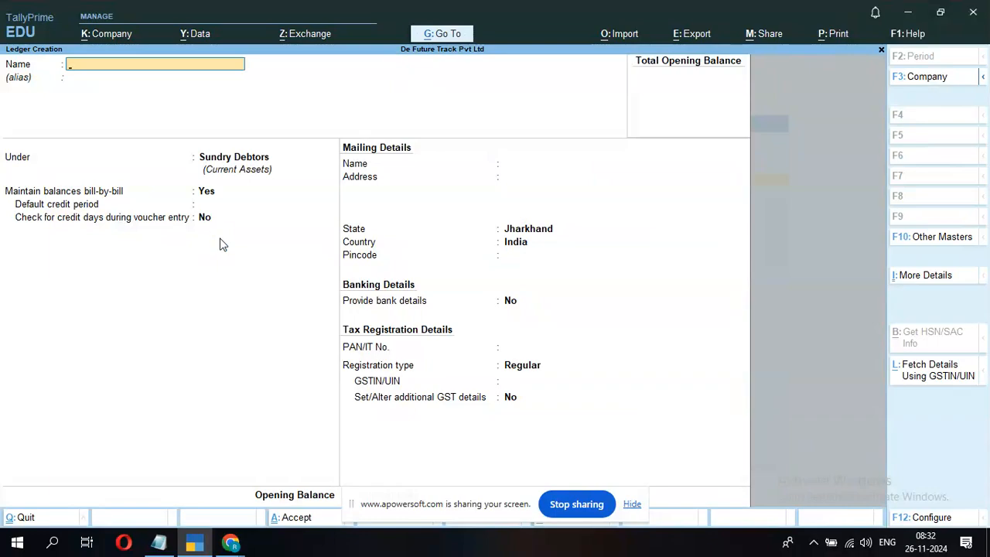
key("Escape")
key("Escape")
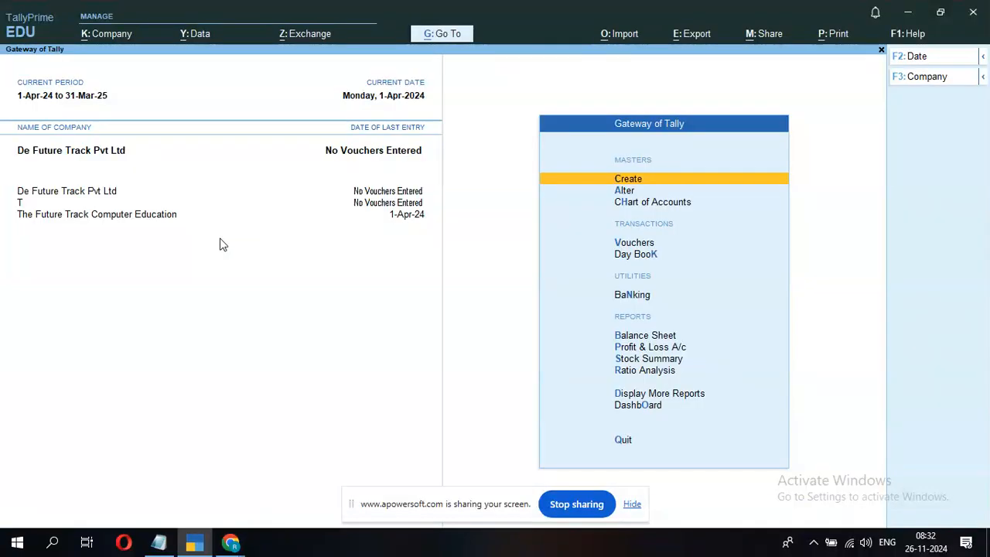
- Create a stock group named Sudha under Primary, with HSN/SAC and GST rate details as per company/stock group
key("Return")
key("Down")
key("Down")
key("Down")
key("Down")
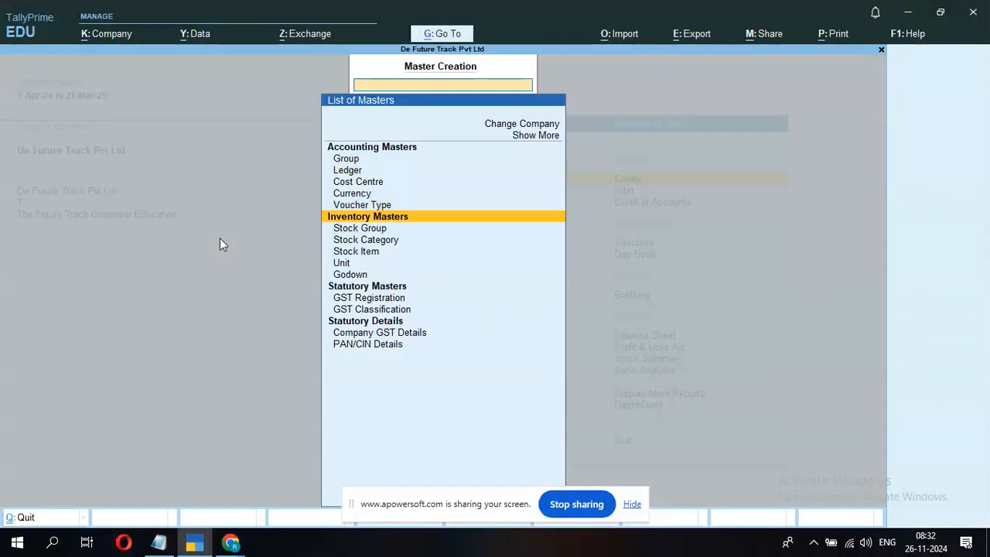
key("Return")
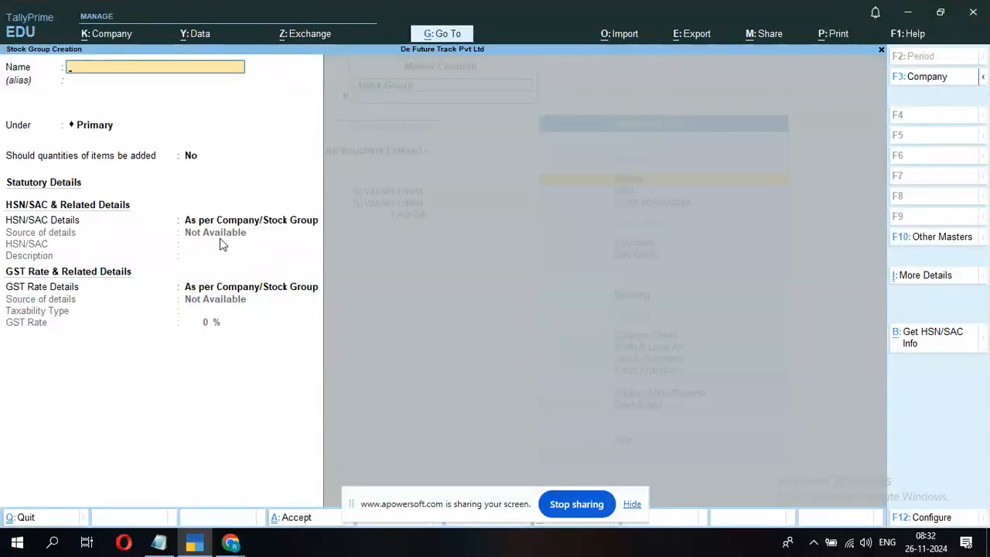
type("Sudha")
key("Return")
key("Return")
key("Return")
key("Return")
key("Return")
key("Return")
key("Return")
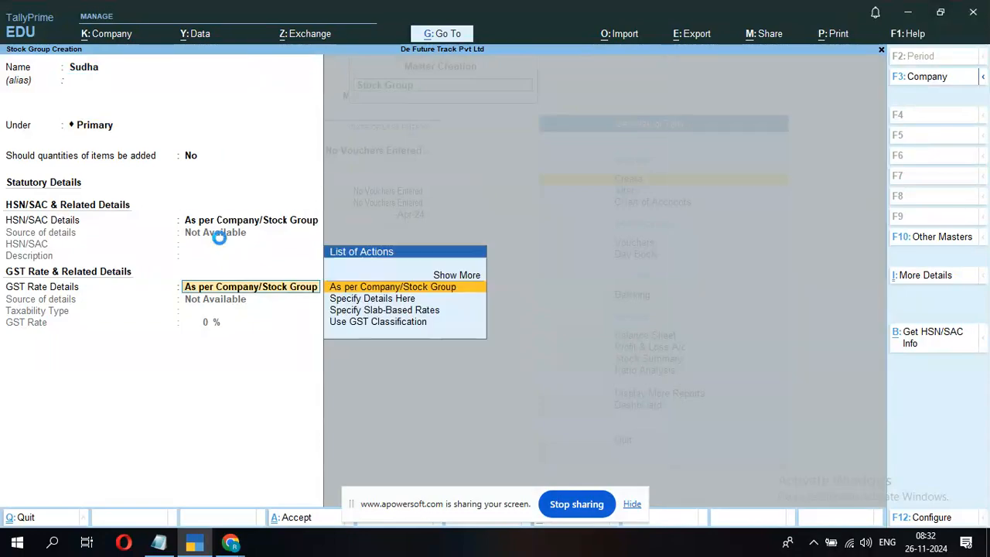
key("Escape")
- Create a stock category named Cream under Primary
key("Return")
key("Down")
key("Down")
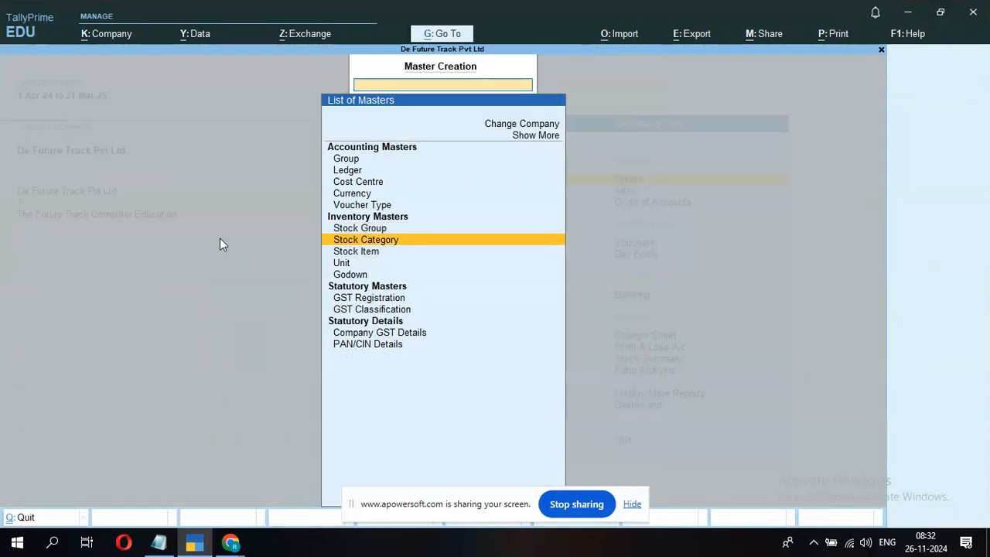
key("Up")
key("Return")
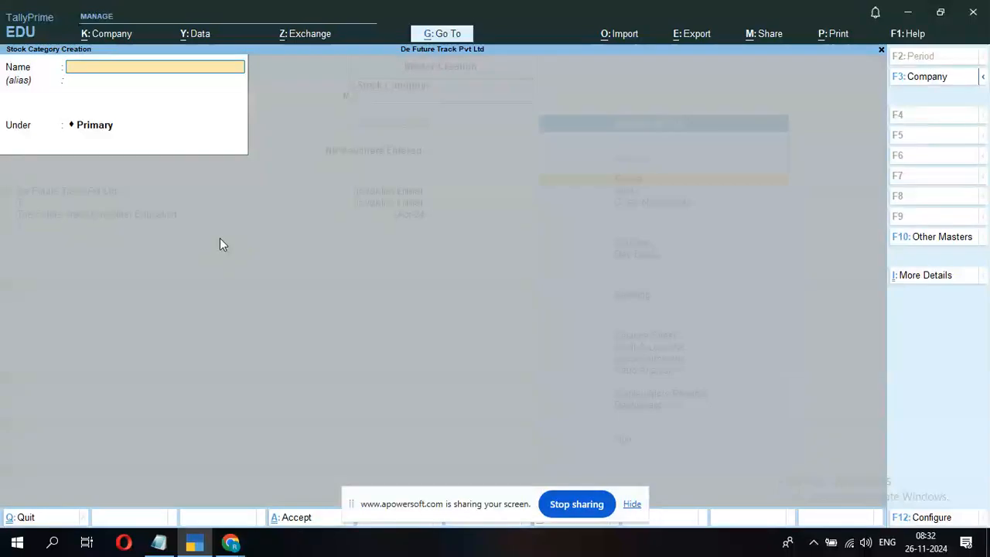
type("Cream")
key("Return")
key("Return")
key("Return")
key("Escape")
- Create a simple unit of measure with the symbol kg and 0 decimal places
key("Down")
key("Down")
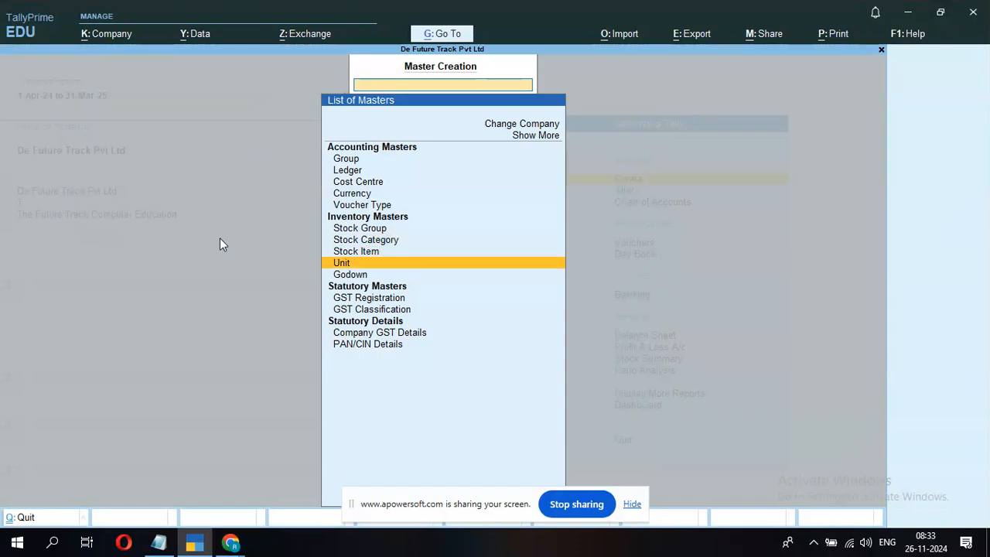
key("Return")
type("kg")
key("Return")
key("Return")
key("Return")
key("Return")
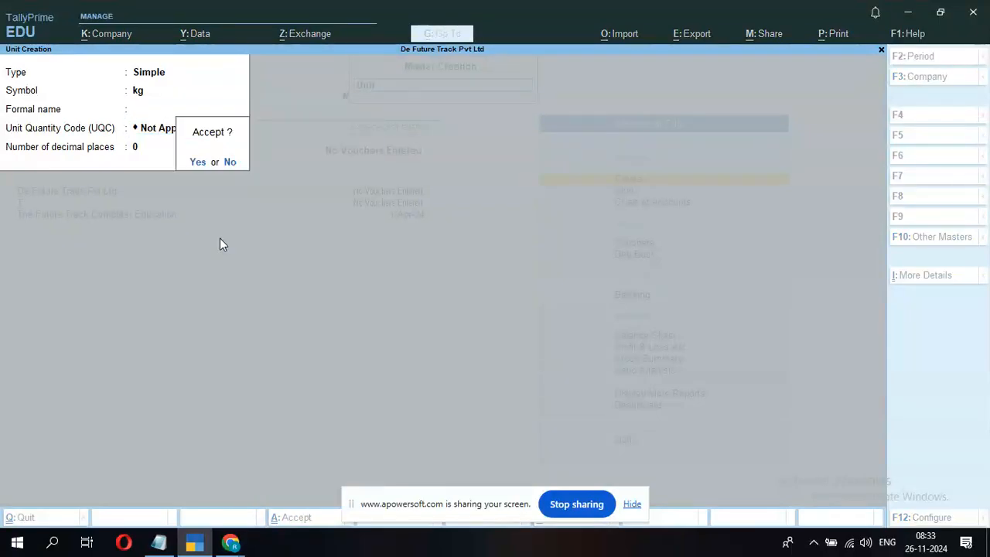
key("Escape")
key("Return")
key("y")
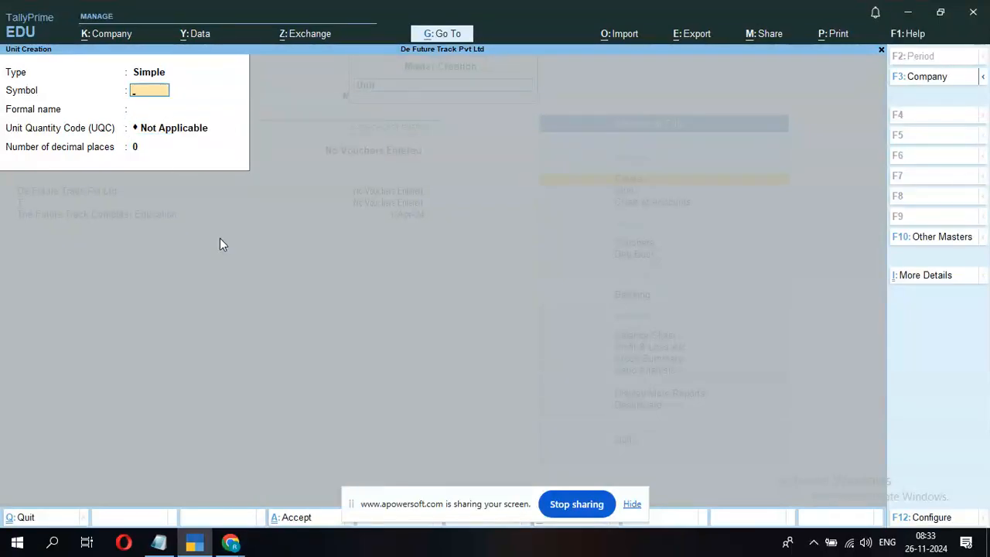
key("Escape")
- Create a new godown named Bokaro under Primary
key("Down")
key("Return")
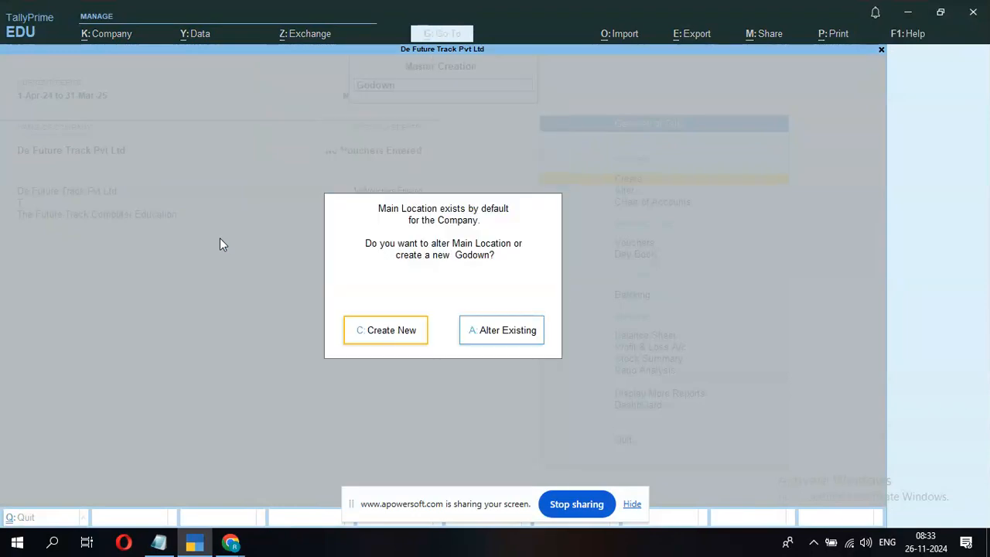
key("Return")
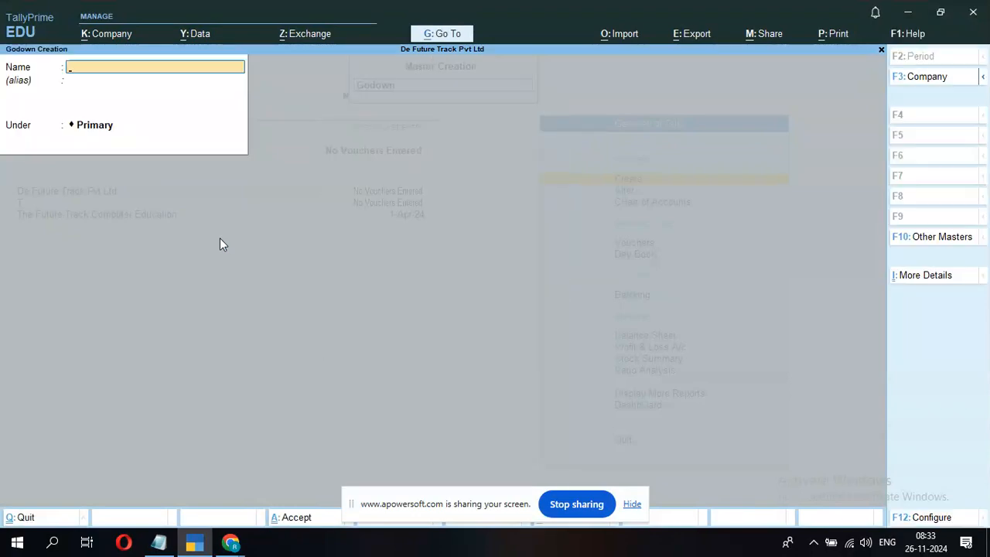
type("Bokaro")
key("Return")
key("Return")
key("Return")
- Create another godown named Dhanbad under Primary and leave godown creation
type("Dhanb")
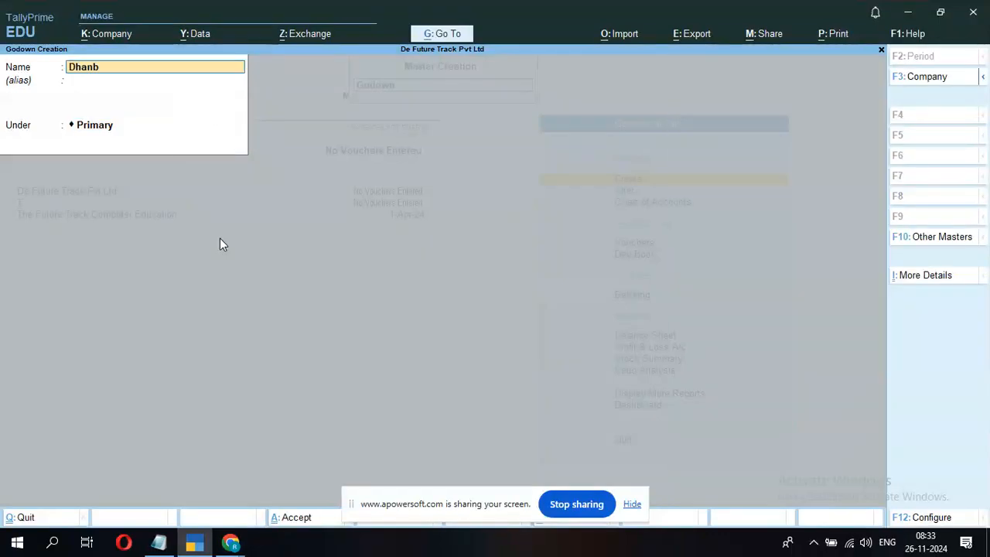
type("ad")
key("Return")
key("Return")
key("Return")
key("Return")
key("Escape")
- Start a new stock item and name it Sudha Milk, without an alias
key("Return")
key("Down")
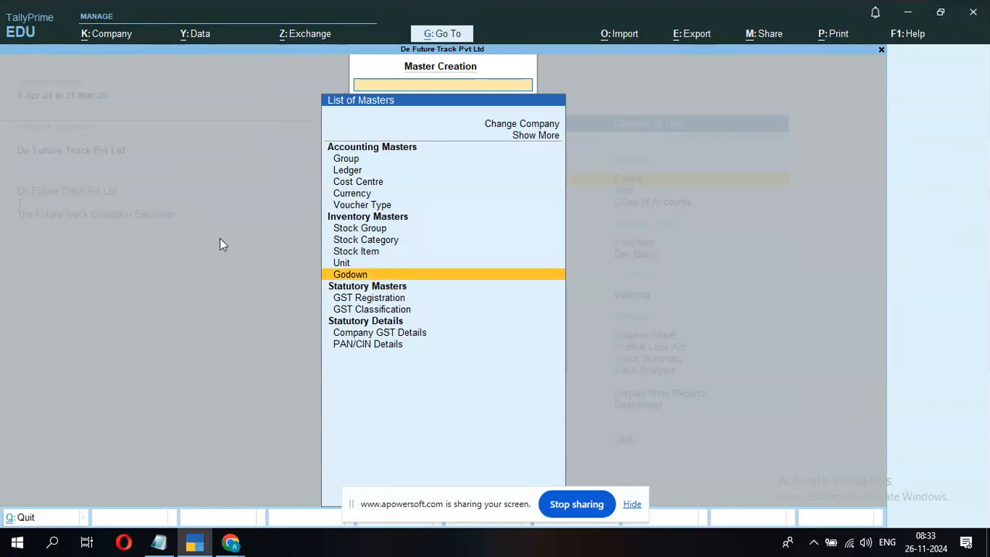
key("Up")
key("Up")
key("Up")
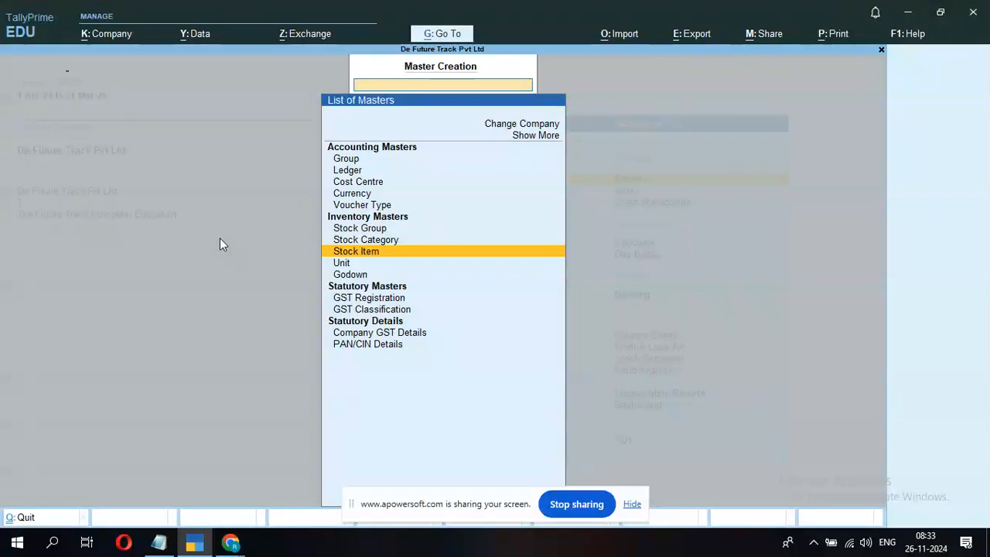
key("Return")
type("Sudh")
key("BackSpace")
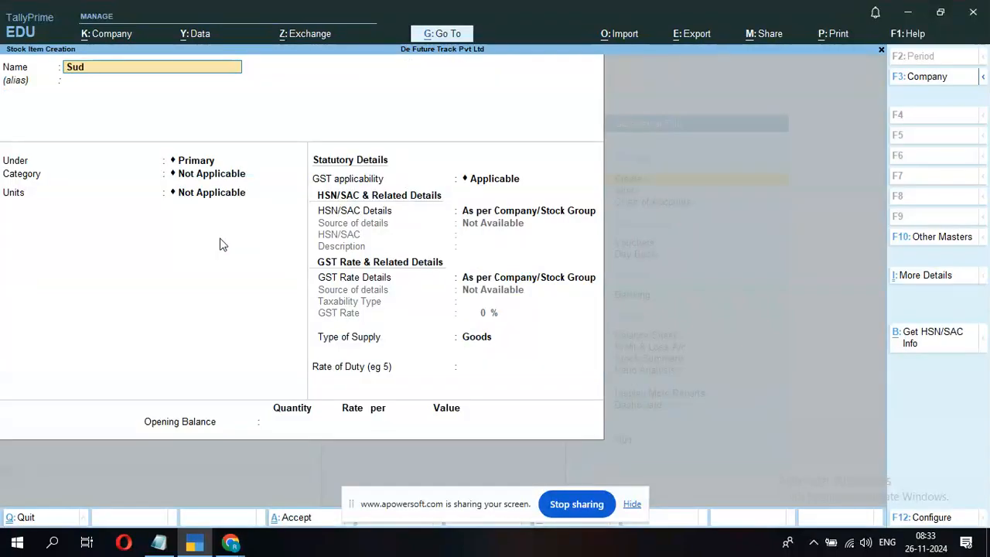
type("ha Milk")
key("Return")
key("Return")
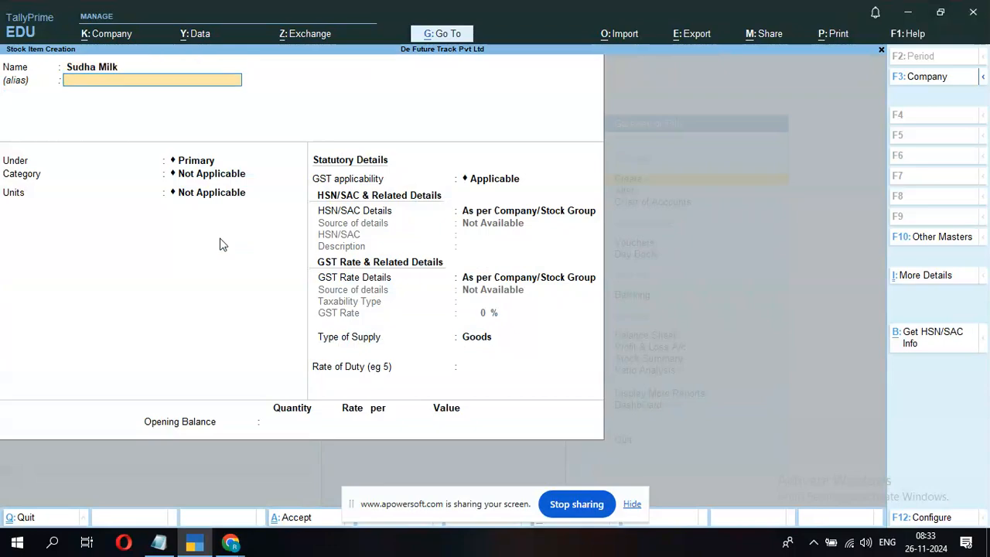
- Assign Sudha Milk to the Sudha group, Cream category and kg unit, keeping the default component, GST and duty details
key("Down")
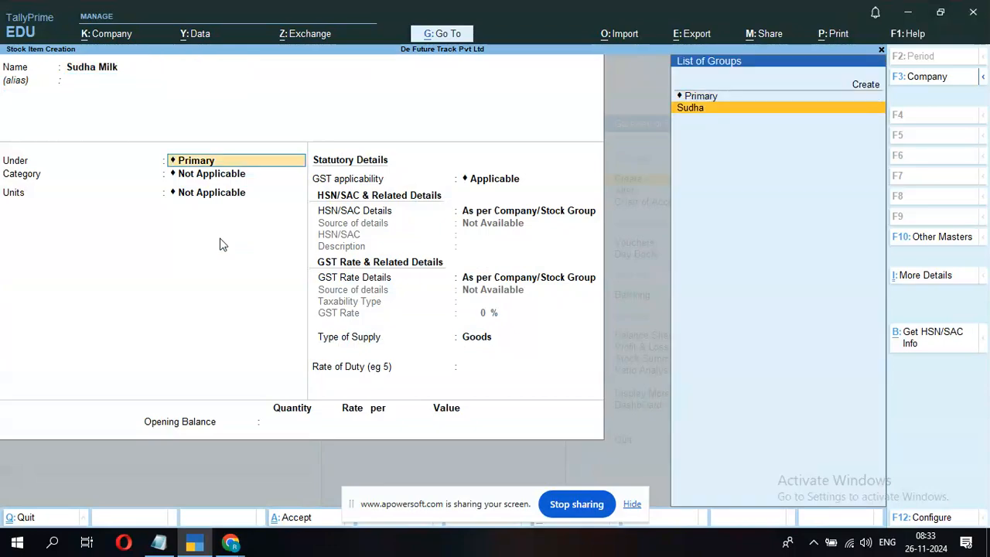
key("Return")
key("Down")
key("Return")
key("Down")
key("Return")
key("Return")
key("Return")
key("Return")
key("Return")
key("Return")
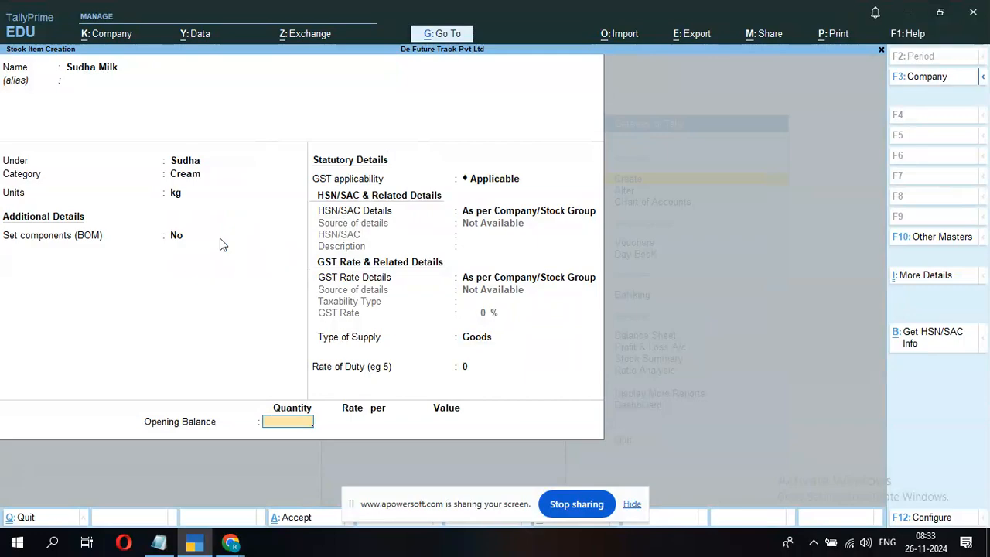
- Enter Sudha Milk's opening balance as 10 kg in the Bokaro godown at a rate of 35 per kg and save the item
type("10")
key("Return")
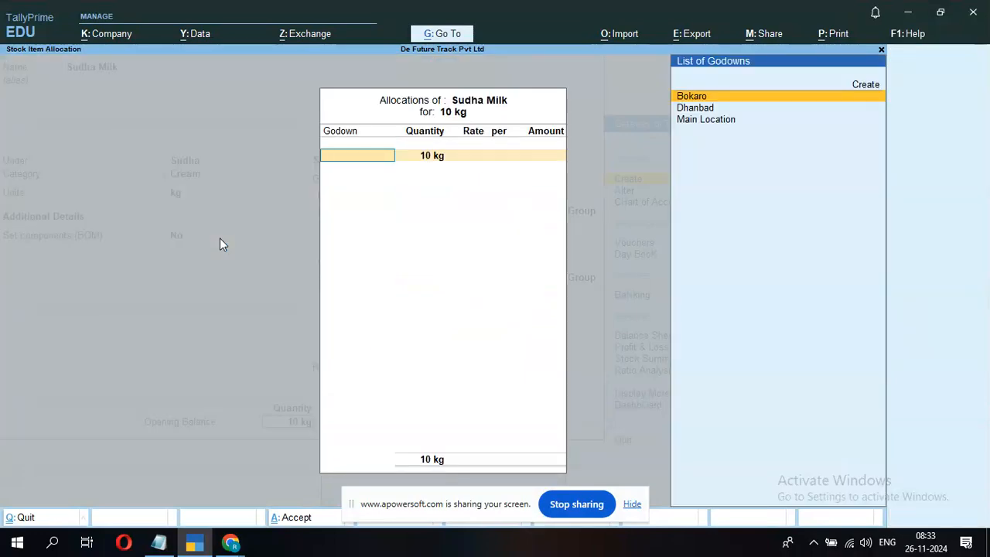
key("Return")
key("Return")
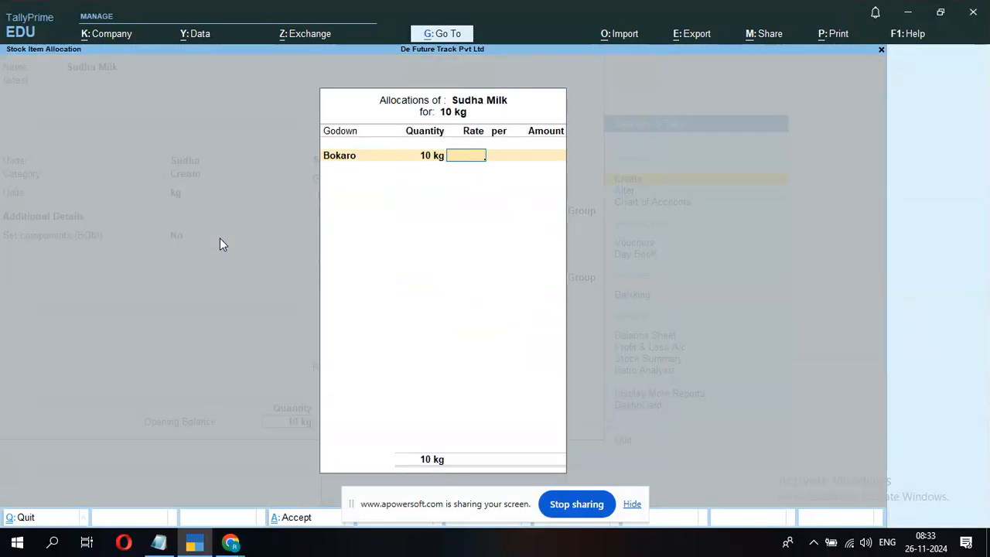
type("35")
key("Return")
key("Return")
key("Return")
key("Return")
key("Return")
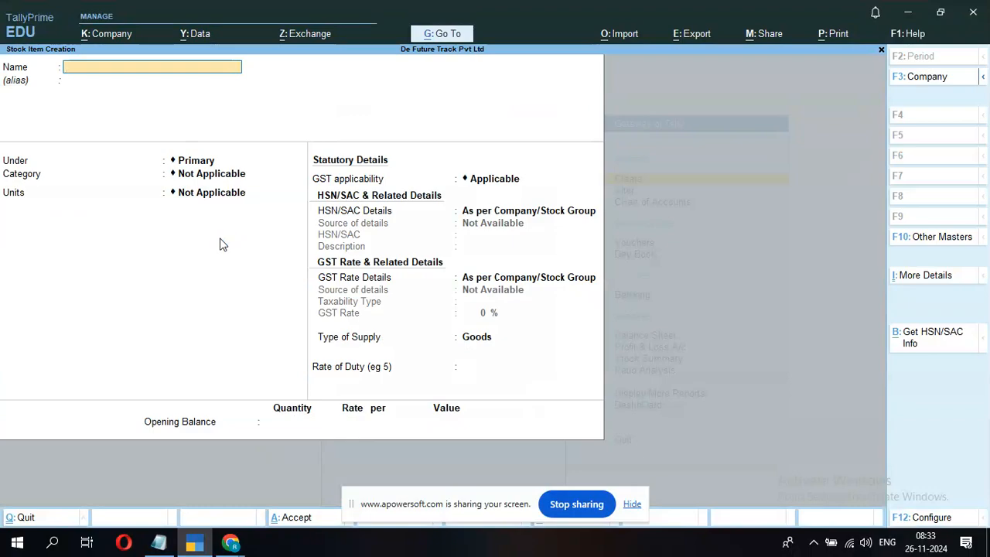
- Leave master creation and start a new accounting voucher
key("Escape")
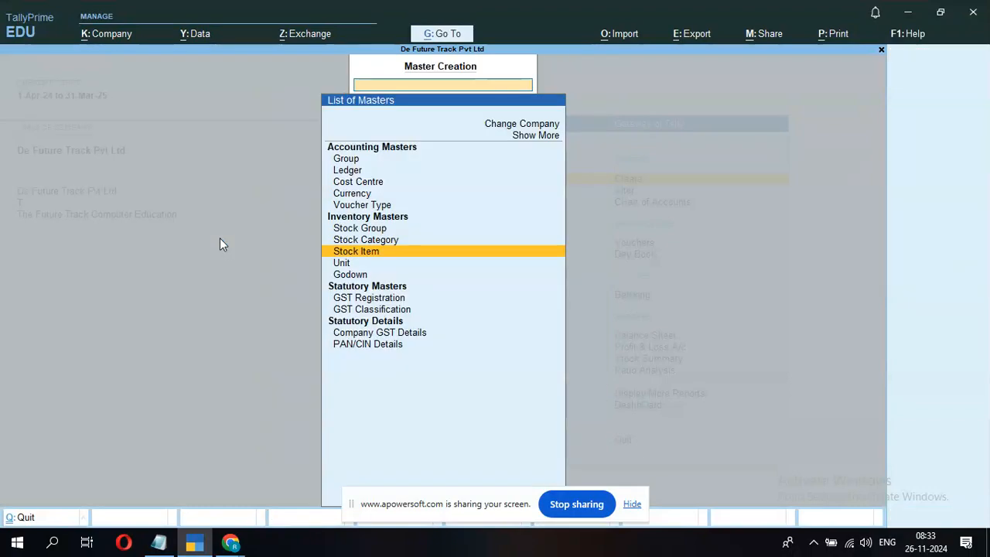
key("Escape")
key("Down")
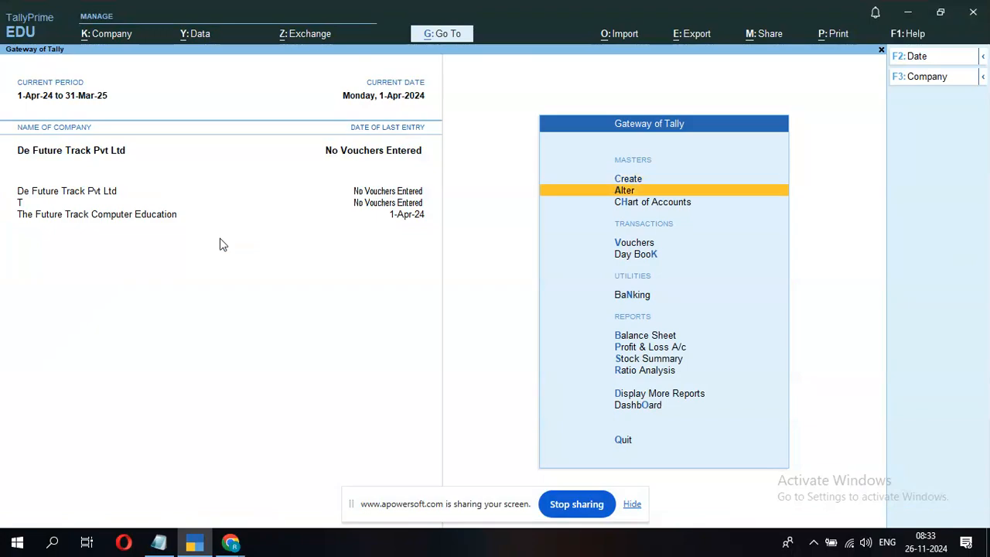
key("Down")
key("Down")
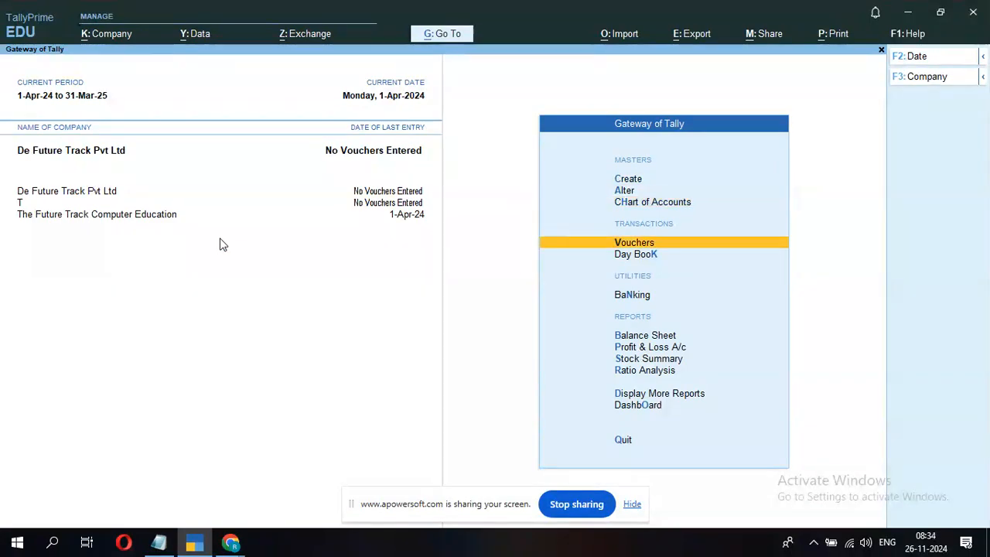
key("Return")
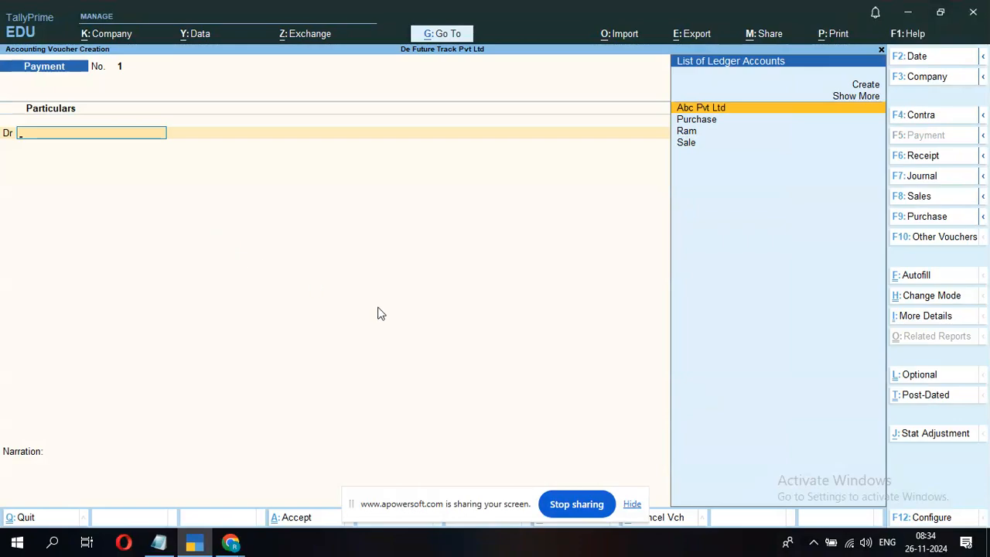
- Include inactive types in the voucher type list, switch to Purchase Order and activate it
left_click(957, 242)
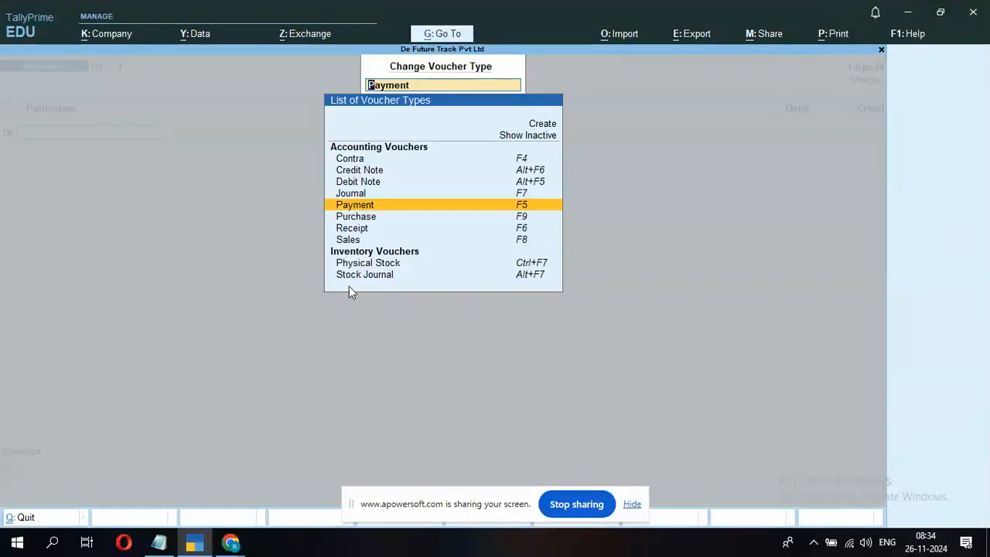
left_click(529, 138)
key("Down")
key("Down")
key("Down")
key("Down")
key("Down")
key("Down")
key("Down")
key("Down")
key("Down")
key("Down")
key("Down")
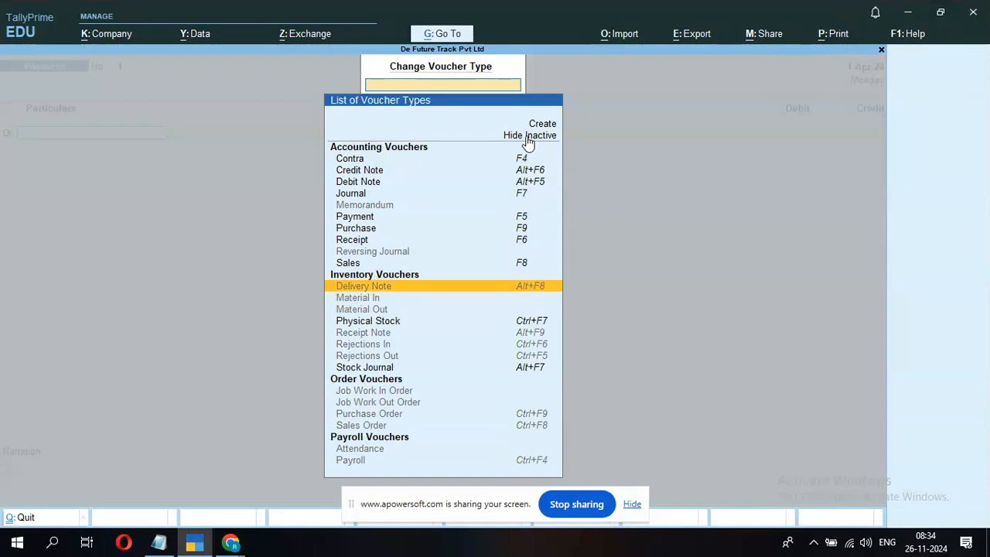
key("Down")
key("Down")
key("Down")
key("Down")
key("Down")
key("Down")
key("Down")
key("Down")
key("Down")
key("Down")
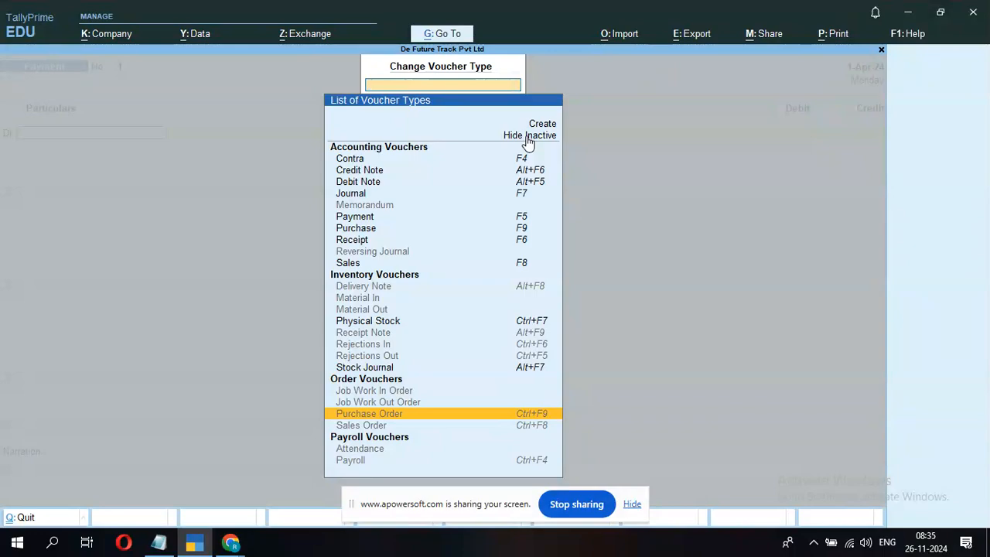
key("Return")
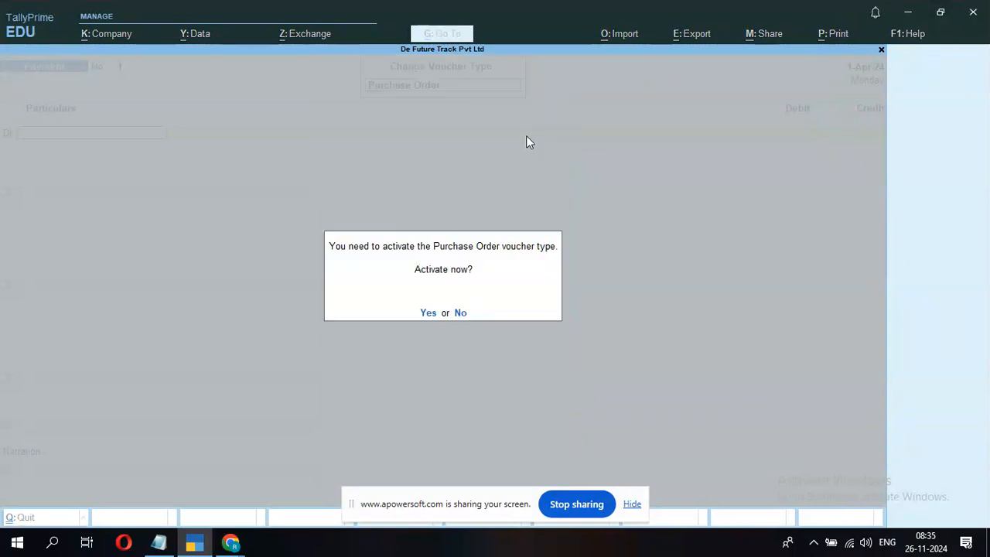
key("y")
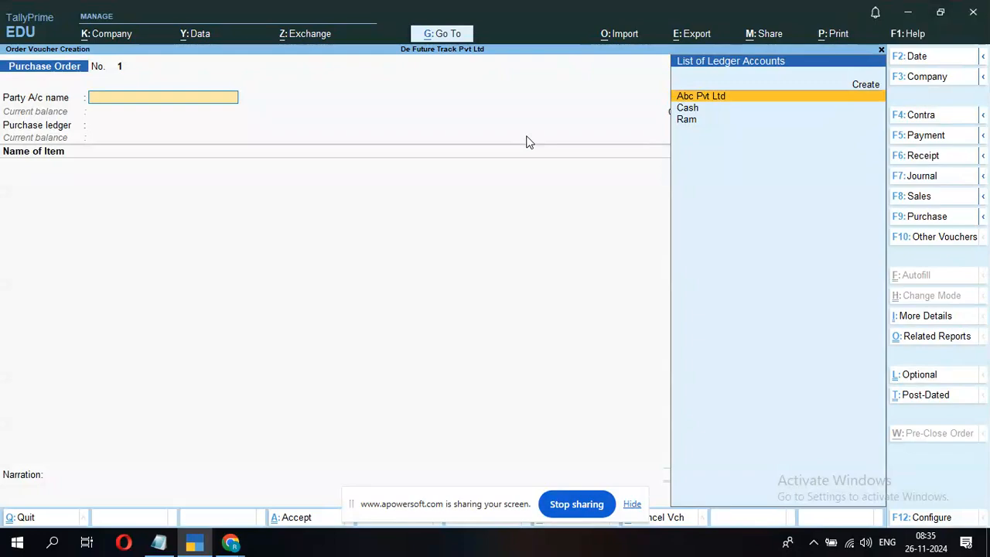
- Create a new party ledger named Bcd Pvt Ltd, without an alias, under Sundry Creditors for the purchase order
key("Up")
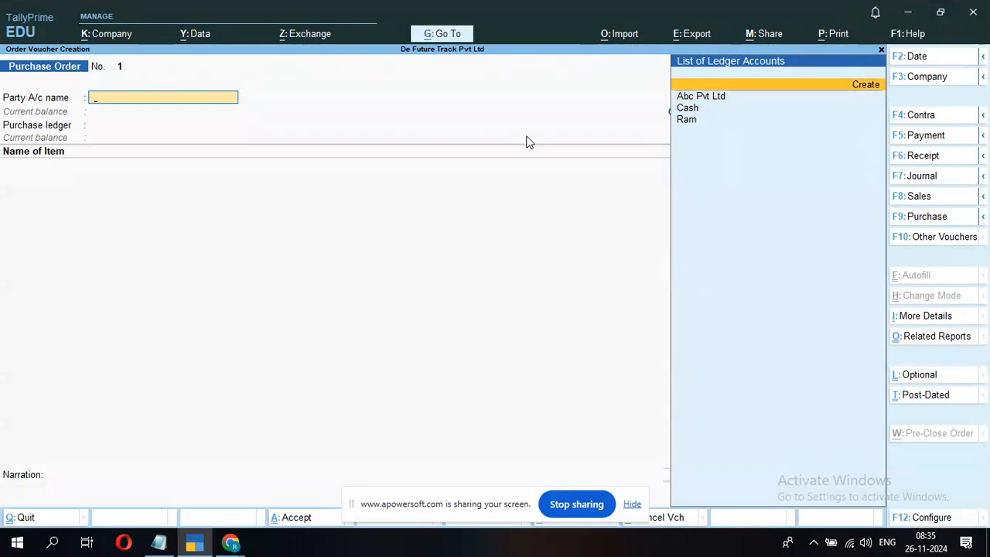
key("Return")
type("Bcd Pvt")
key("BackSpace")
key("BackSpace")
key("BackSpace")
type("d Pvt")
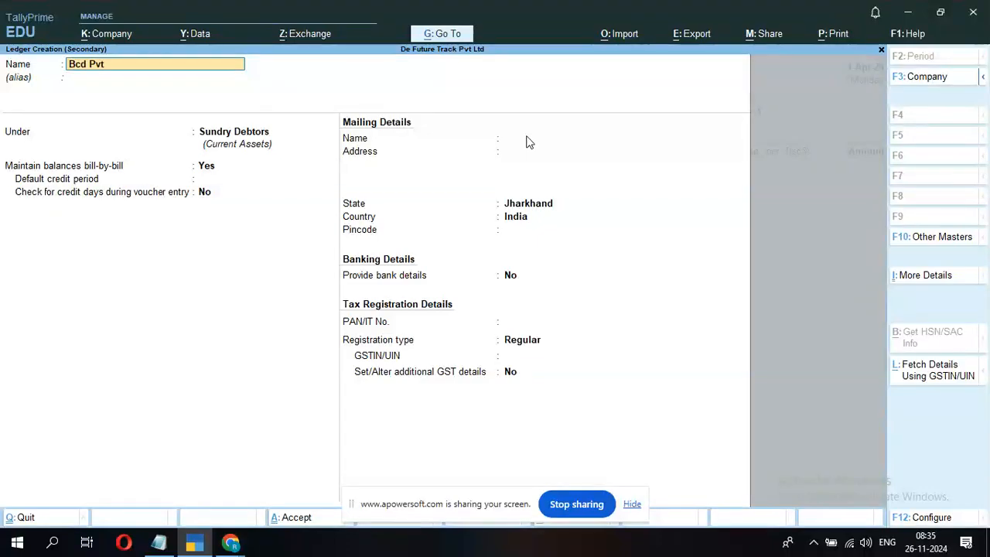
type(" Ltd")
key("Return")
key("Return")
key("Up")
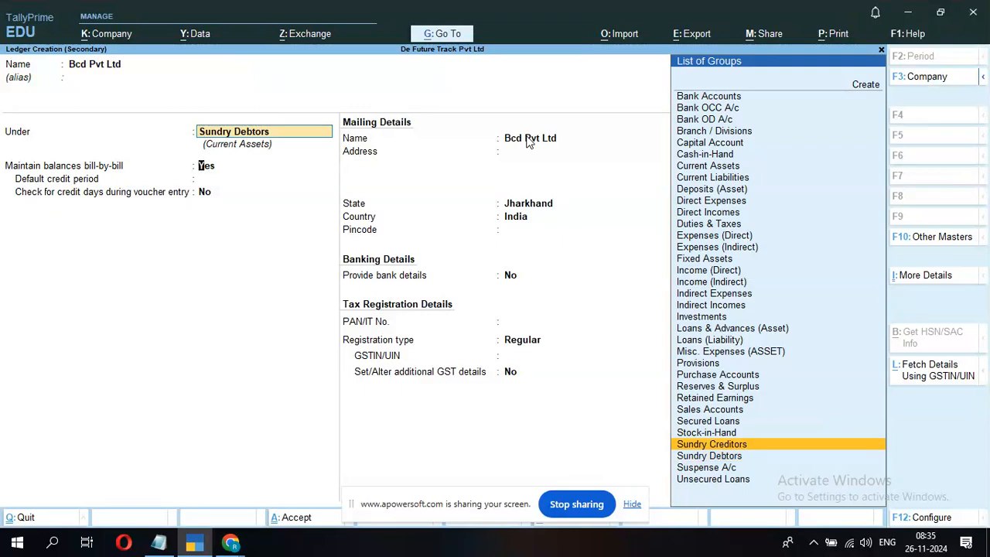
key("Return")
- Fill in the ledger's mailing address, keep the default billing, bank and Regular registration details, and save the ledger
key("Return")
key("Return")
key("Return")
key("Return")
type("Bok")
key("BackSpace")
key("BackSpace")
key("BackSpace")
type("A")
key("BackSpace")
type("Bank More Dhanbad")
key("Return")
key("Return")
key("Return")
key("Return")
key("Return")
key("Return")
key("Return")
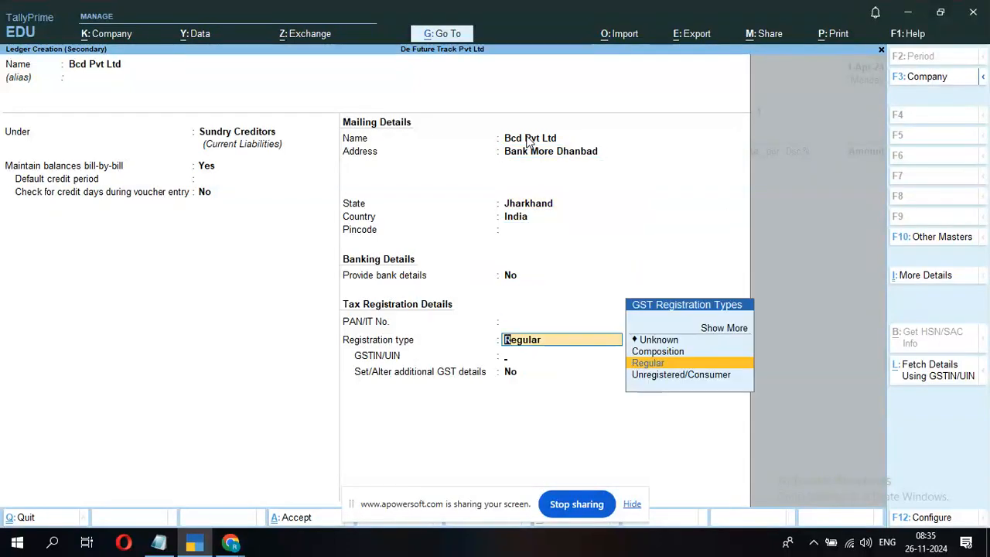
key("Return")
key("Return")
key("Return")
key("Return")
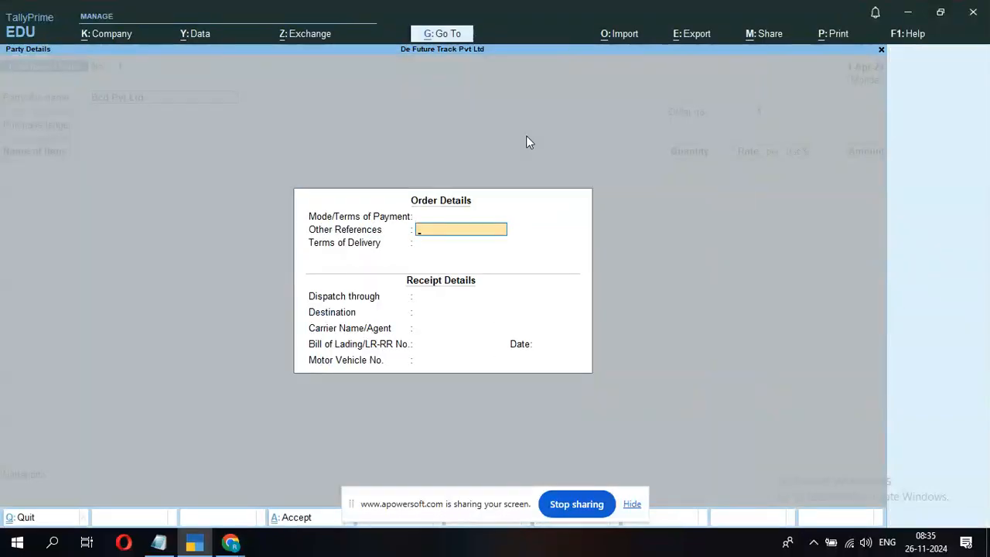
- Accept the order, receipt and supplier details without additions and choose Purchase as the purchase ledger
key("Return")
key("Return")
key("Return")
key("Return")
key("Return")
key("Return")
key("Return")
key("Return")
key("Return")
key("Return")
key("Return")
key("Return")
key("Return")
key("Return")
key("Return")
key("Return")
key("Return")
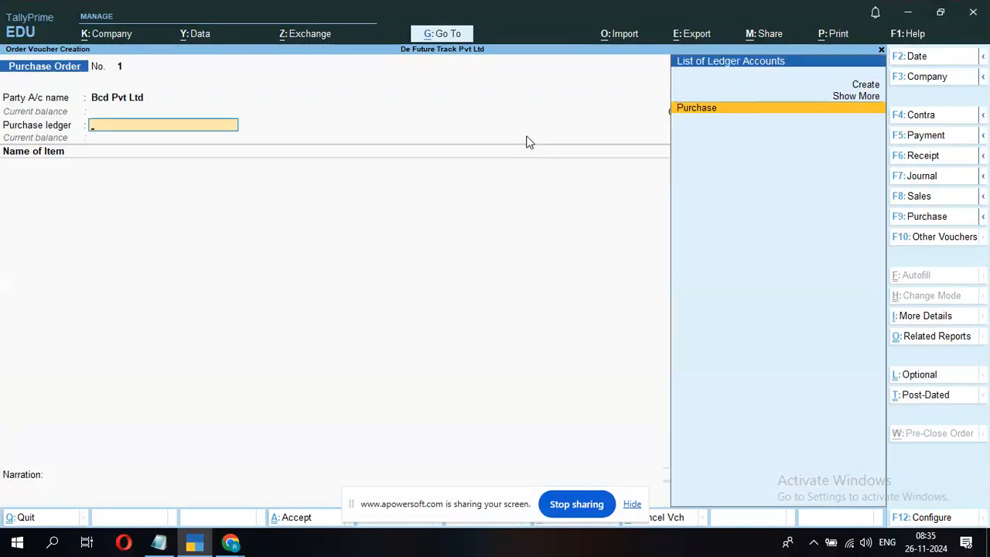
key("Return")
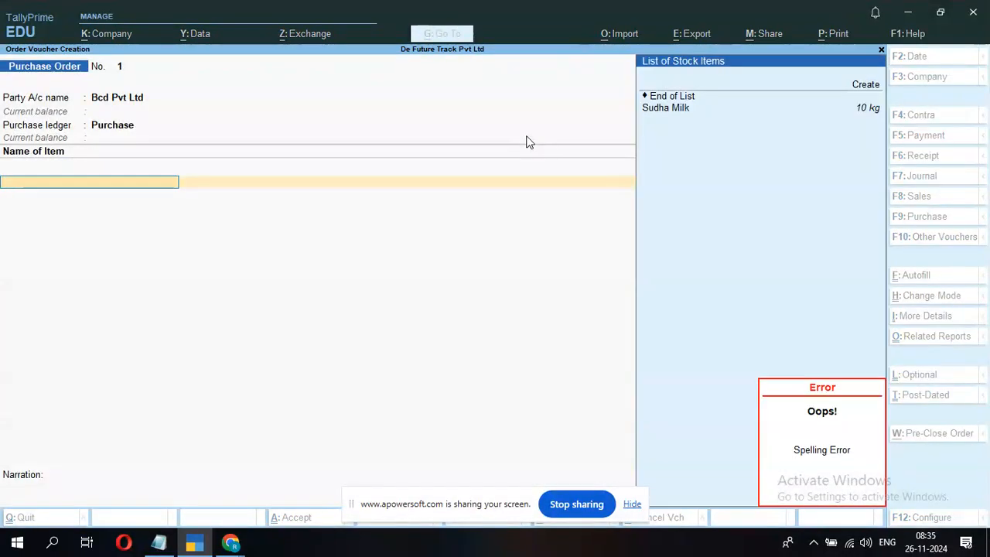
- Clear the spelling error and go back to enter the purchase order's order number
key("BackSpace")
key("Return")
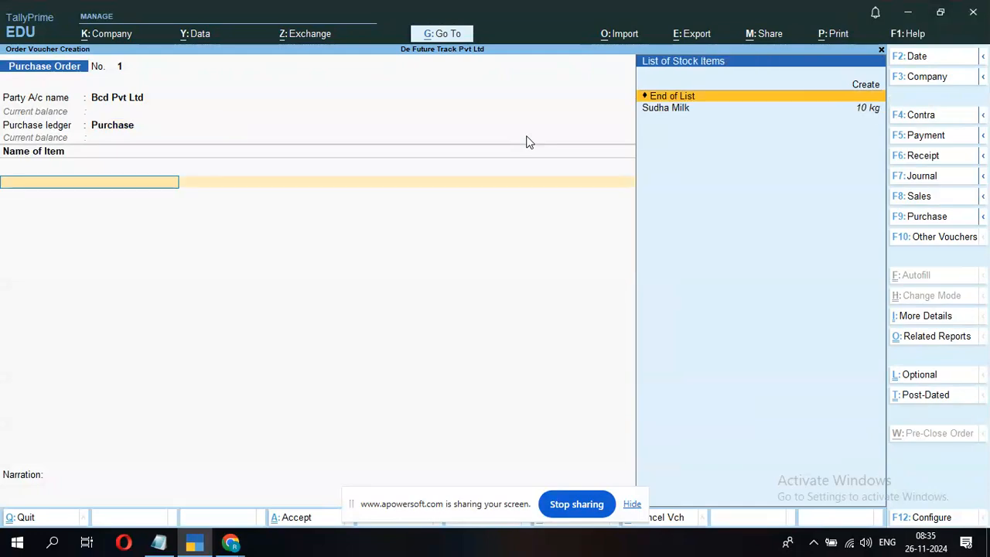
key("BackSpace")
key("BackSpace")
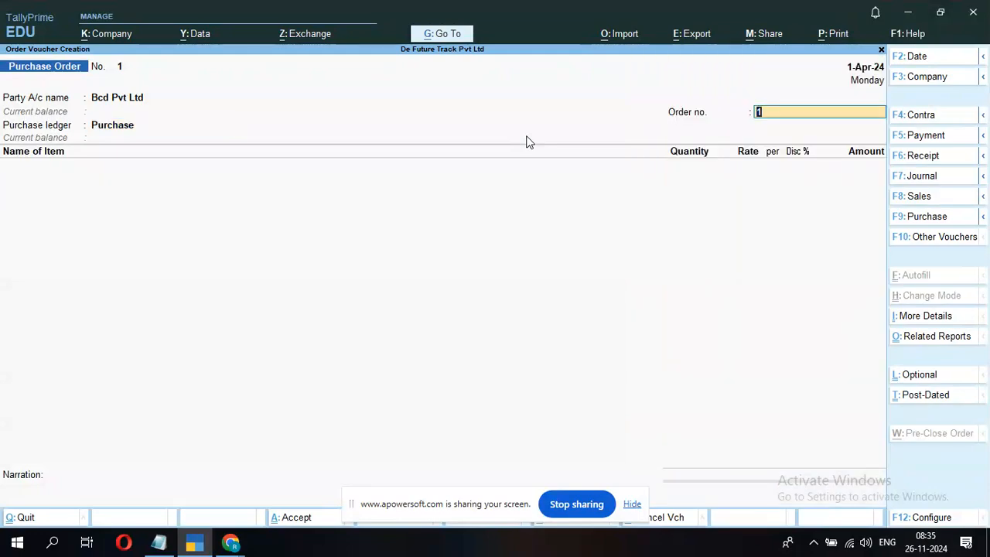
type("58")
key("Return")
key("Return")
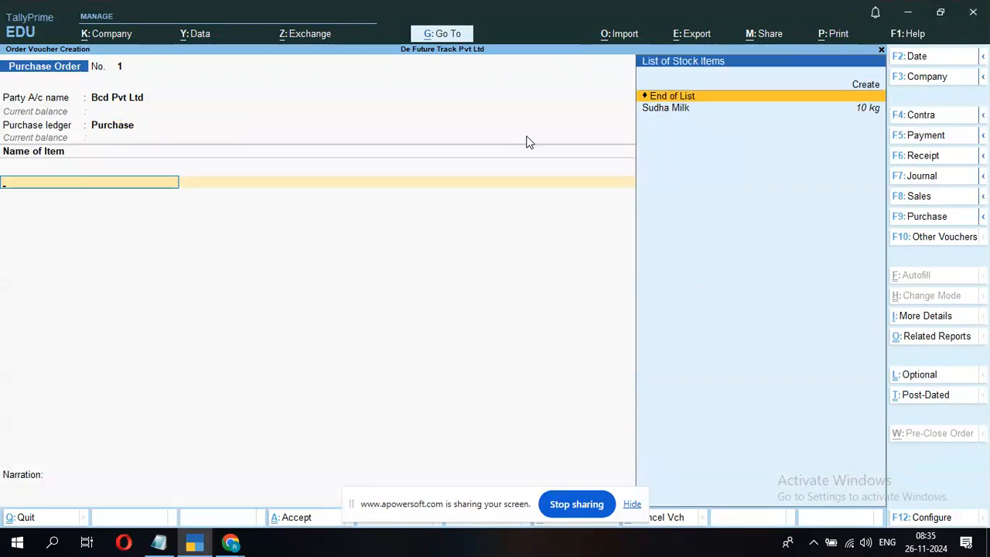
- Add Sudha Milk to the purchase order with a due date of 1-May-24
key("Down")
key("Return")
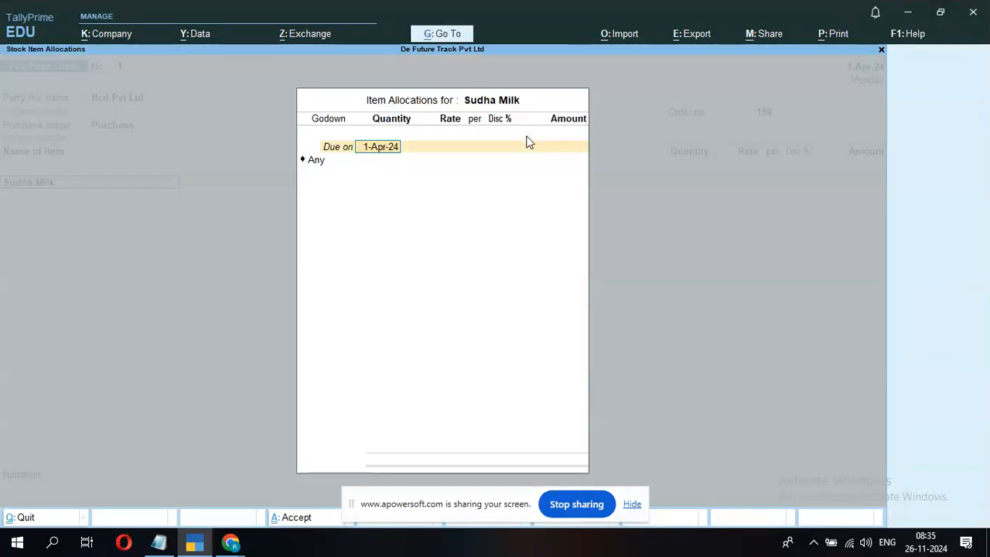
type("1")
type("-5")
key("Return")
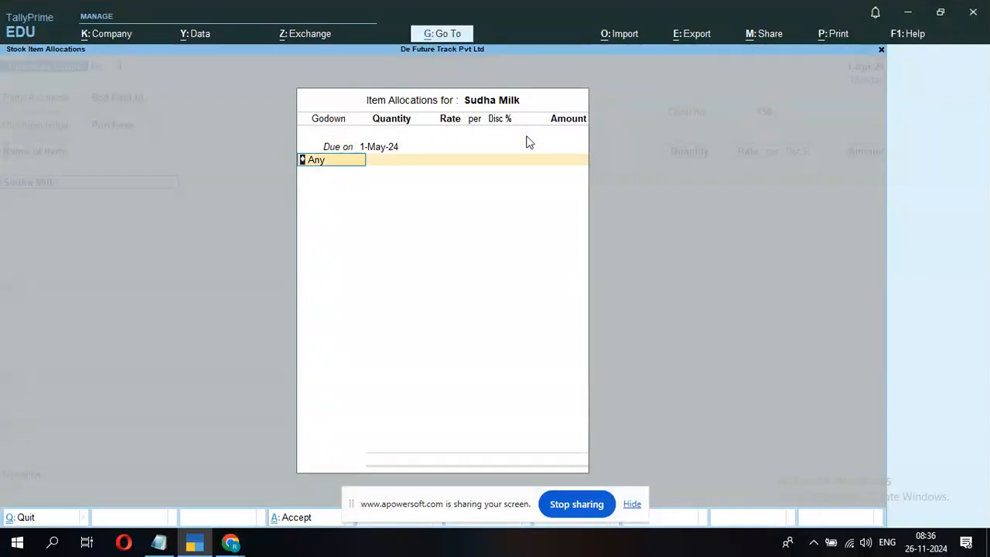
- Allocate 50 kg of Sudha Milk to the Dhanbad godown
key("BackSpace")
key("Down")
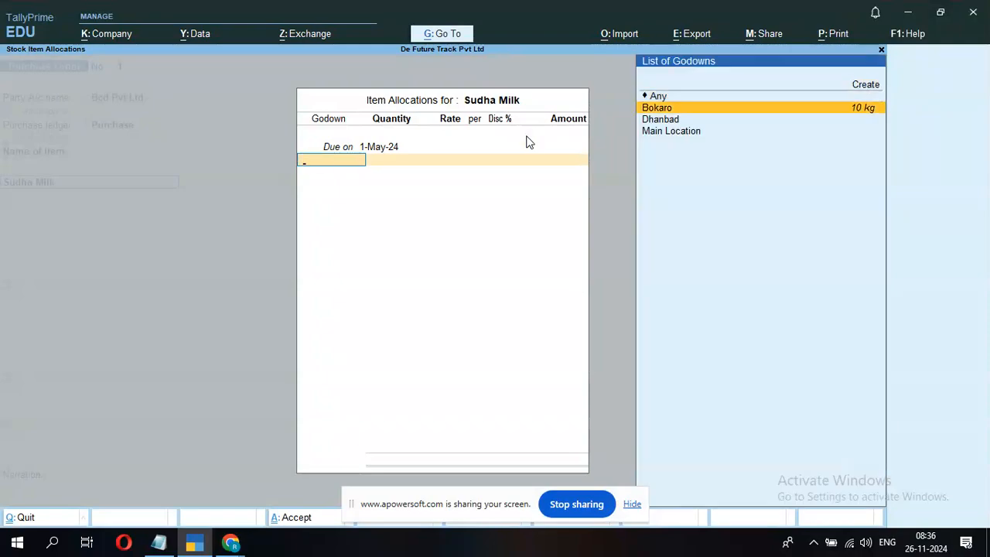
key("Down")
key("Down")
key("Up")
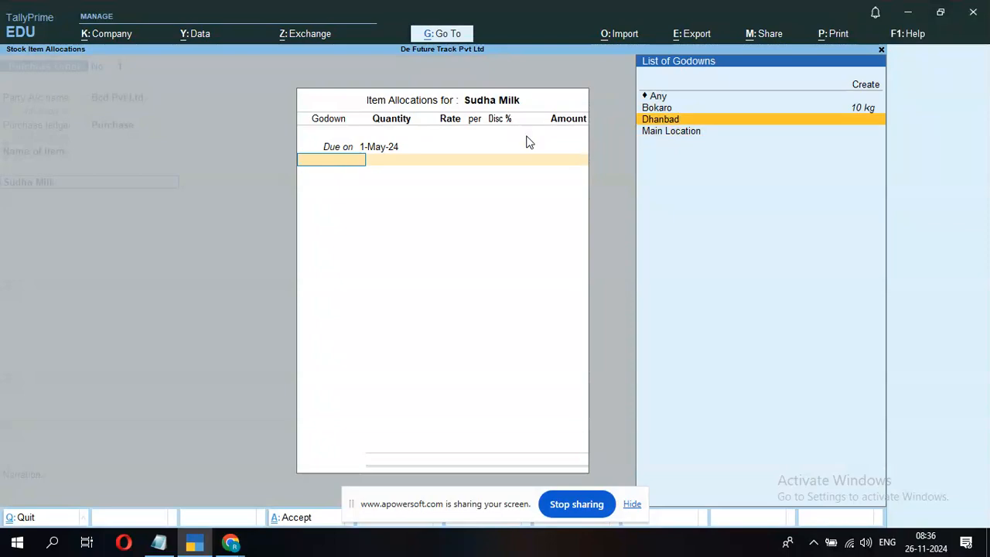
key("Return")
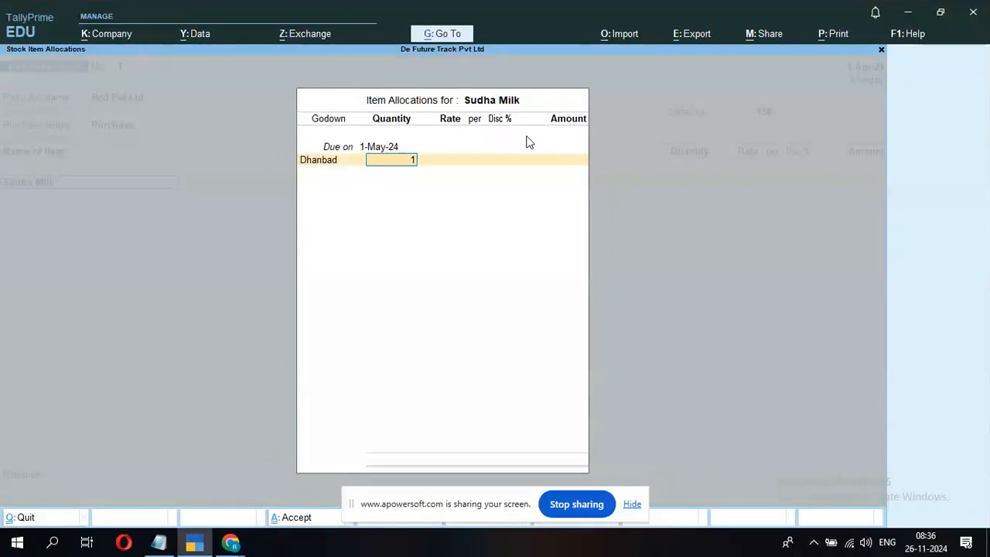
type("50")
key("Return")
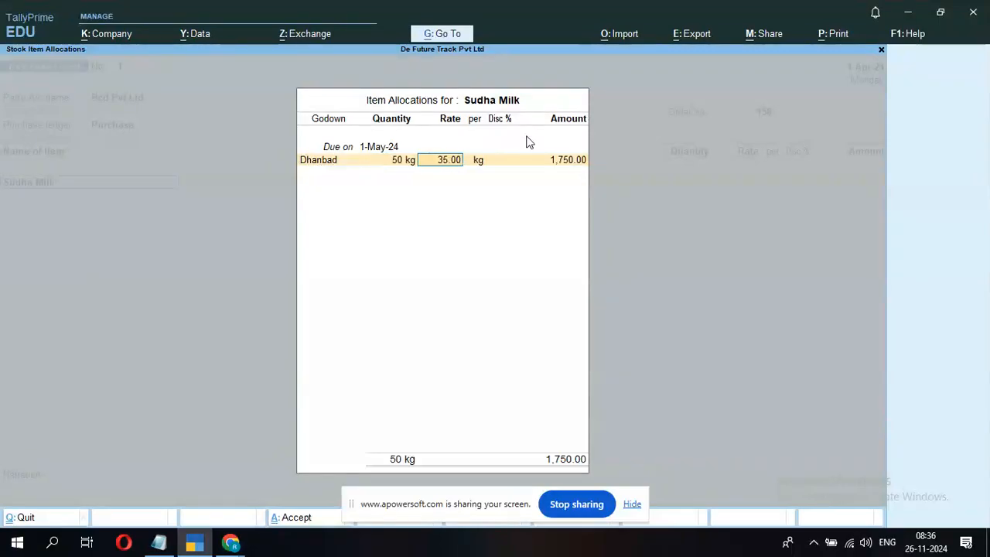
- Set the Sudha Milk rate to 37.50 per kg with a 2% discount
key("BackSpace")
type("37.50")
key("Return")
key("Return")
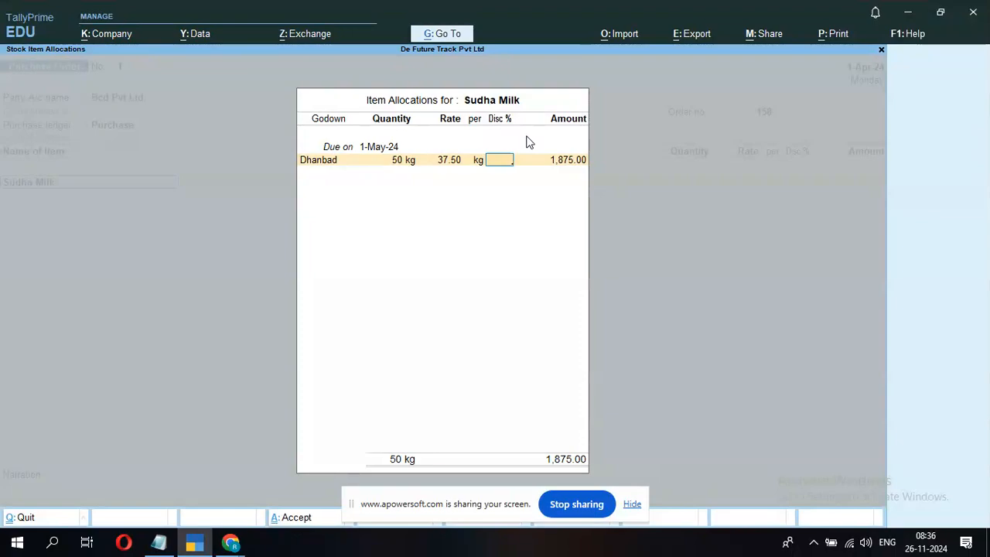
type("2")
key("Return")
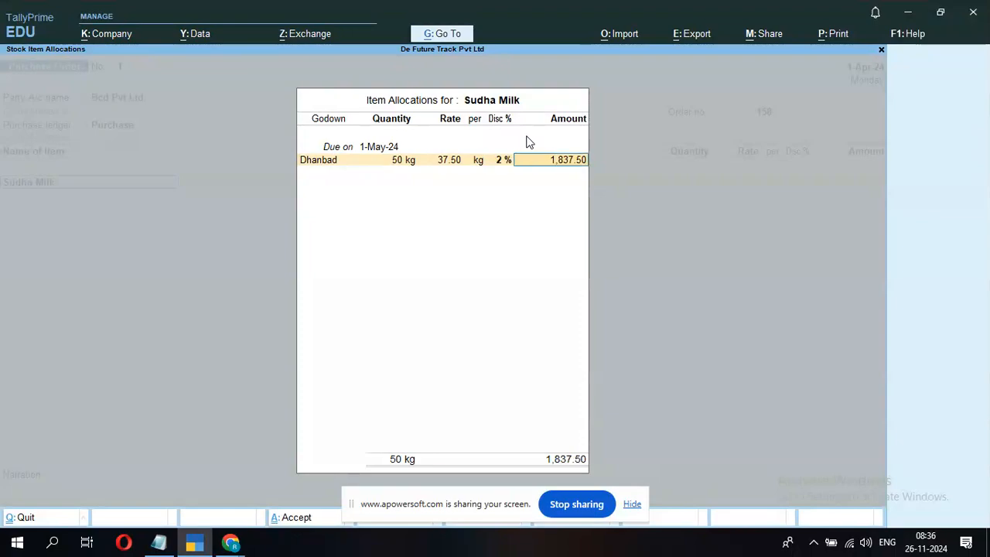
- Accept the Sudha Milk allocation, save the purchase order and back out of the following order's party details
key("Return")
key("Return")
key("Return")
key("Return")
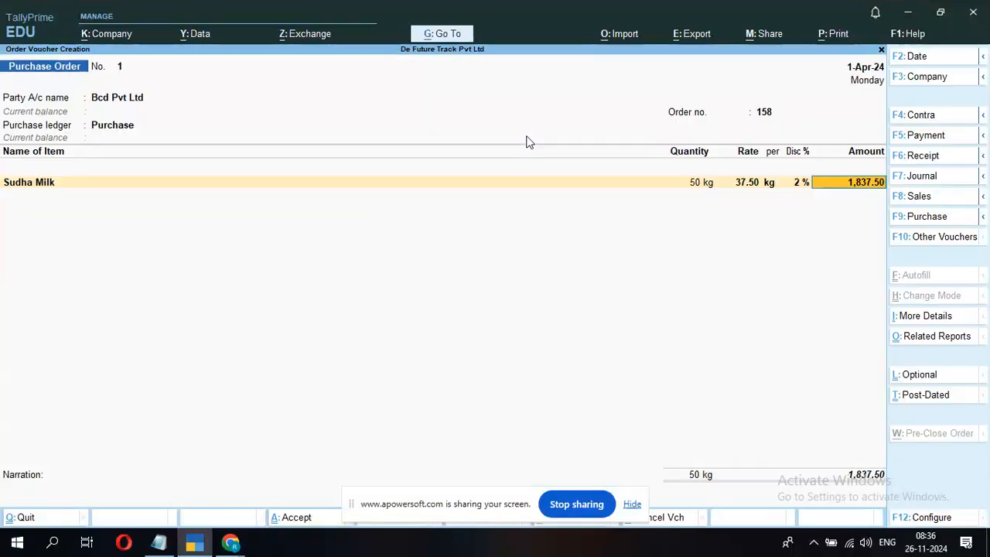
key("Return")
key("Return")
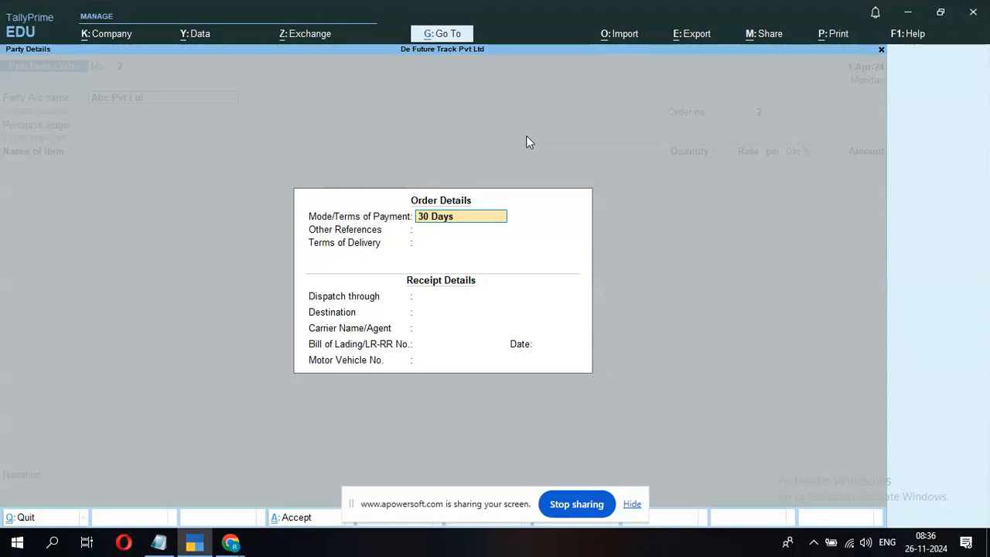
key("Return")
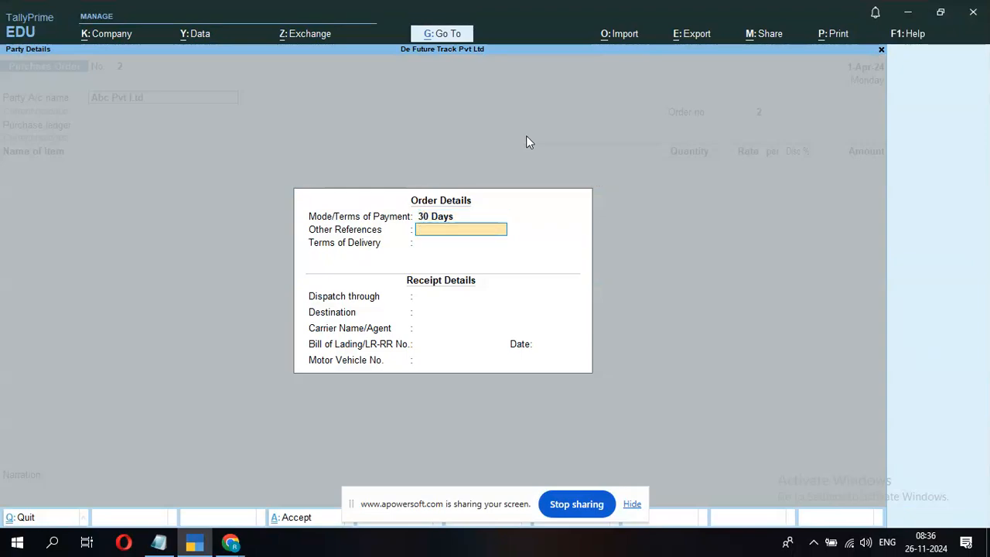
key("Escape")
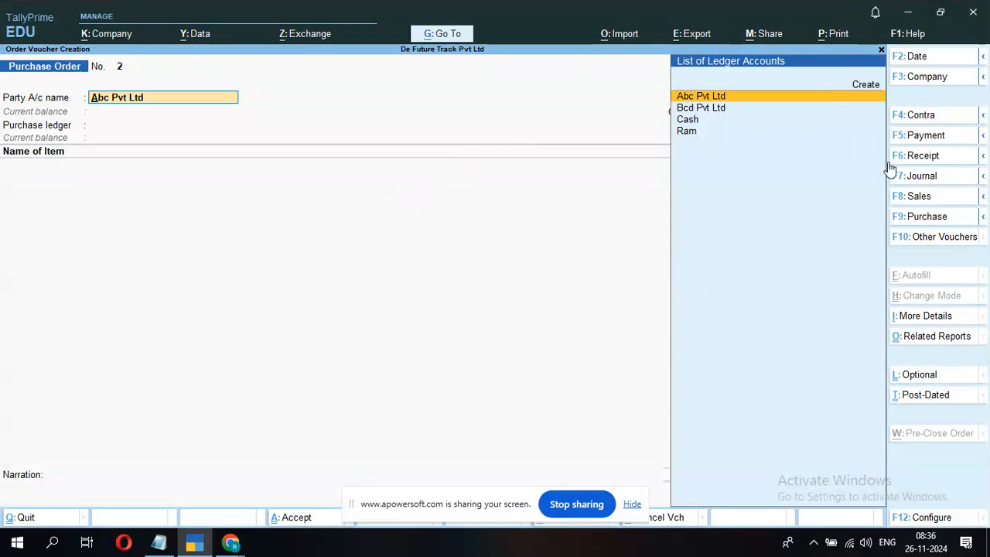
- Open the voucher type list from the purchase order and show the inactive voucher types
left_click(906, 237)
key("Up")
key("Up")
key("Up")
key("Up")
key("Up")
key("Up")
key("Up")
key("Up")
key("Up")
key("Up")
key("Up")
key("Up")
key("Up")
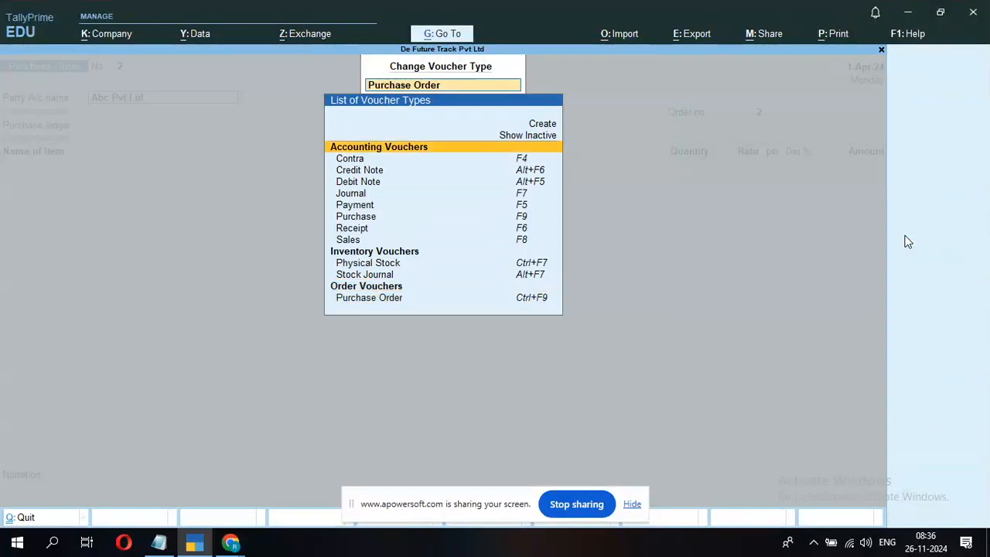
key("Return")
- Activate the inactive Receipt Note voucher type and open a new receipt note
key("Down")
key("Down")
key("Down")
key("Down")
key("Down")
key("Down")
key("Down")
key("Down")
key("Down")
key("Down")
key("Down")
key("Down")
key("Down")
key("Down")
key("Down")
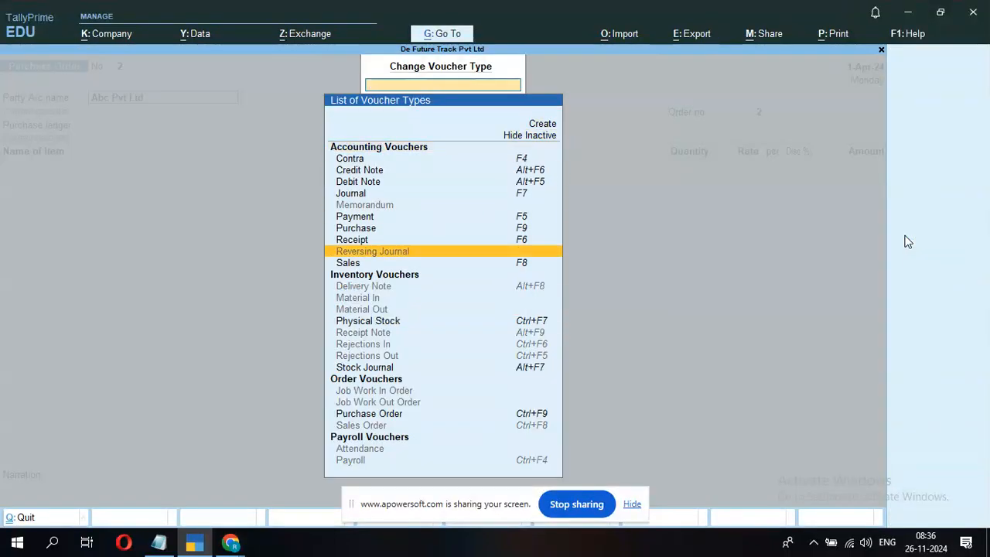
key("Down")
key("Down")
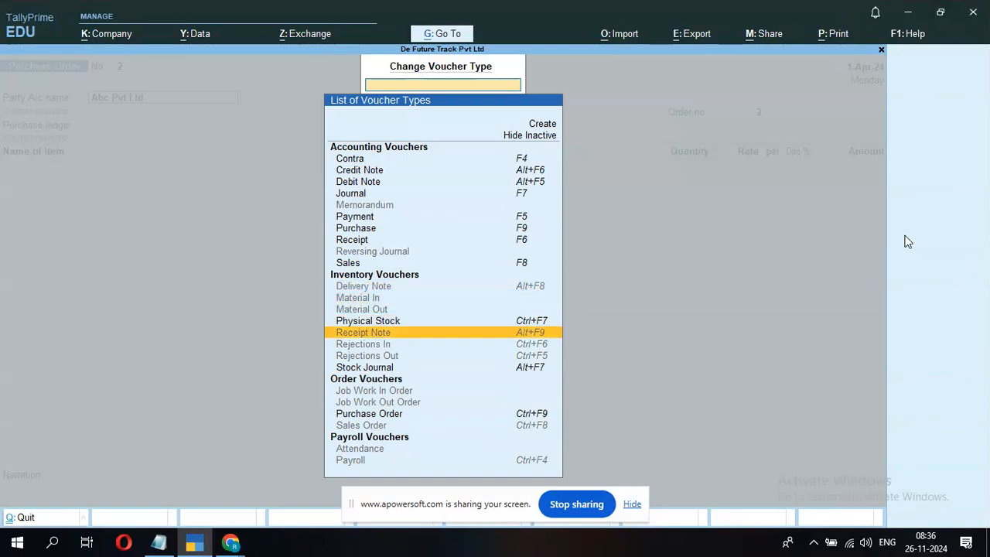
key("Return")
key("y")
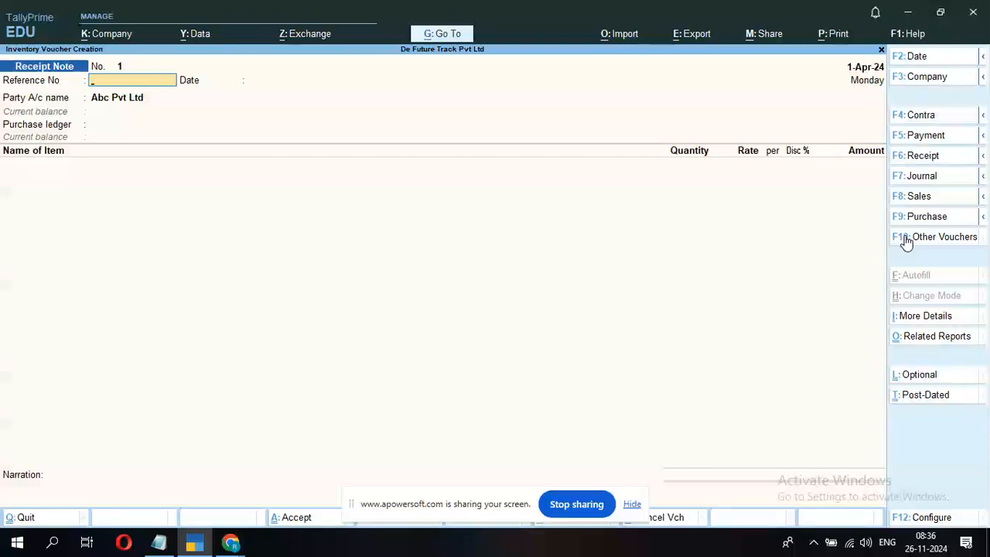
- Give the receipt note reference number 56465 and choose Bcd Pvt Ltd as the party account
type("56465")
key("Return")
key("Return")
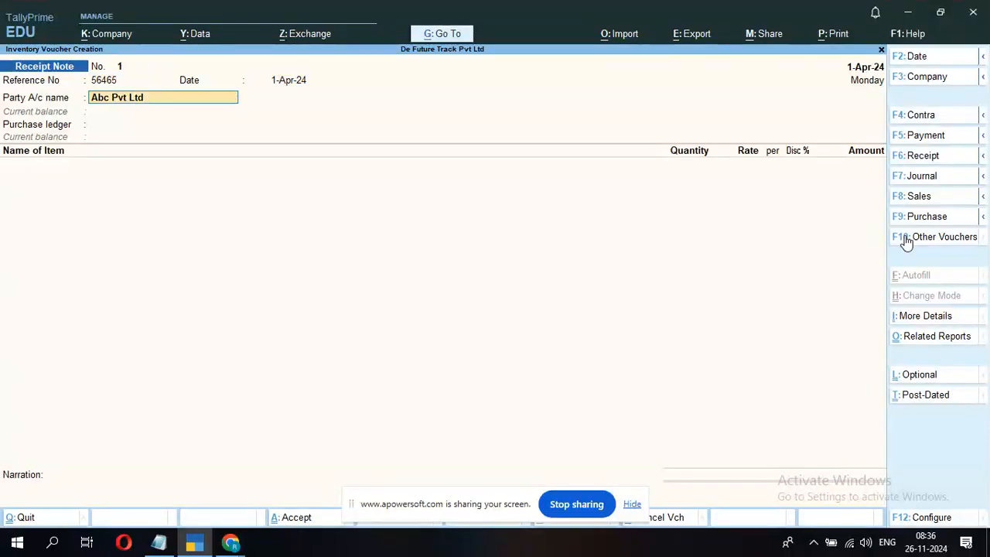
key("BackSpace")
key("Down")
key("Down")
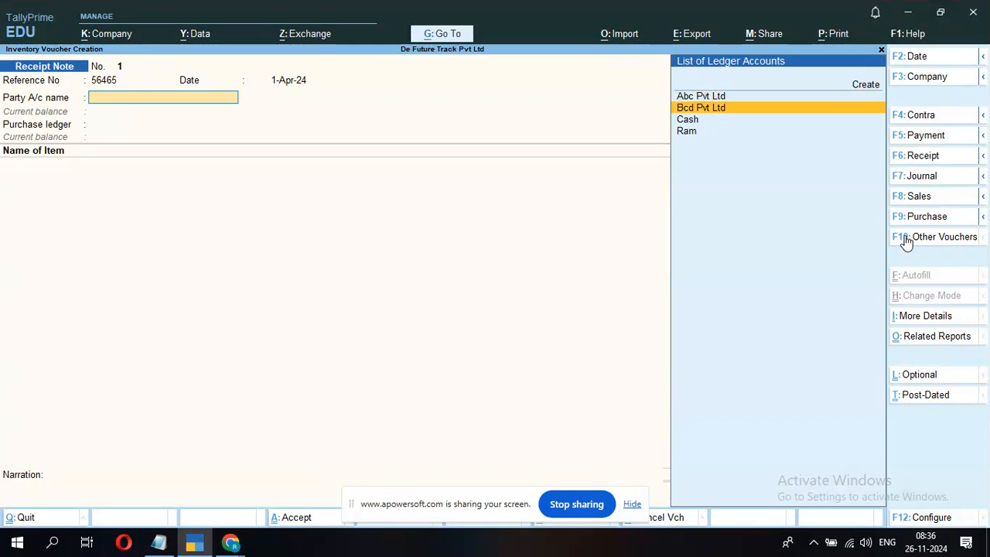
key("Return")
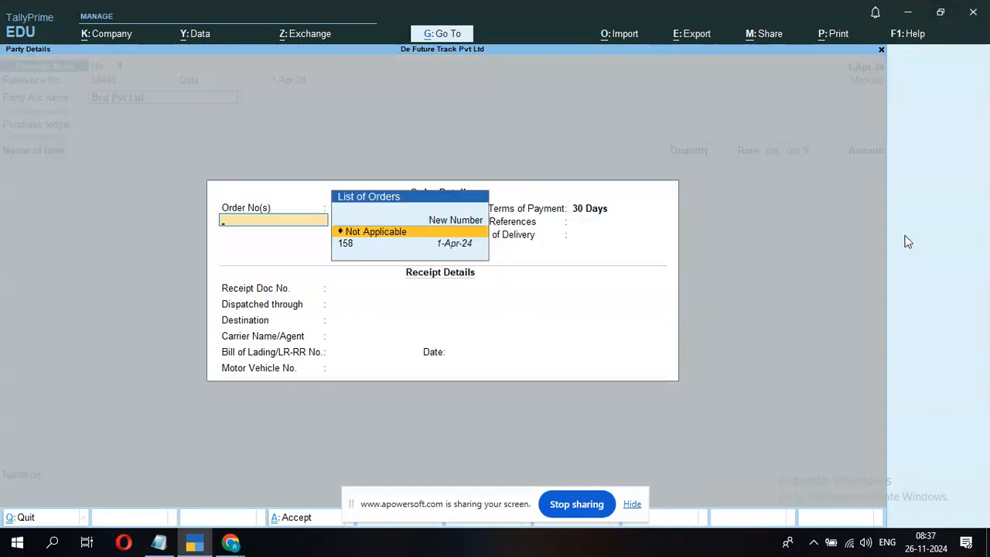
- Link the receipt note to the pending purchase order dated 1-Apr-24, keeping the 30 Days payment terms
key("Down")
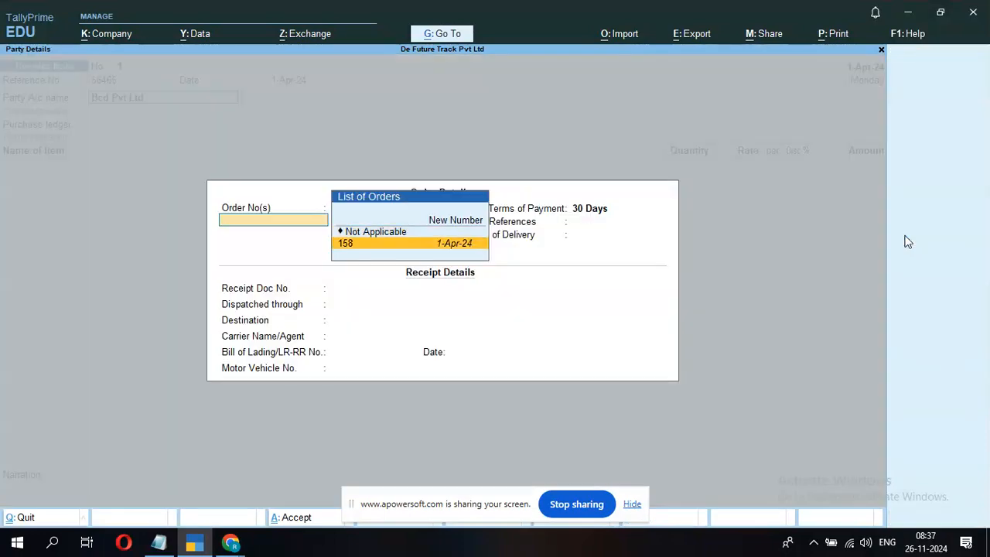
key("Return")
key("Return")
key("Return")
key("Return")
key("Return")
- Enter receipt document number 122, dispatch through Van and destination Bank More in the receipt details
type("122")
key("Return")
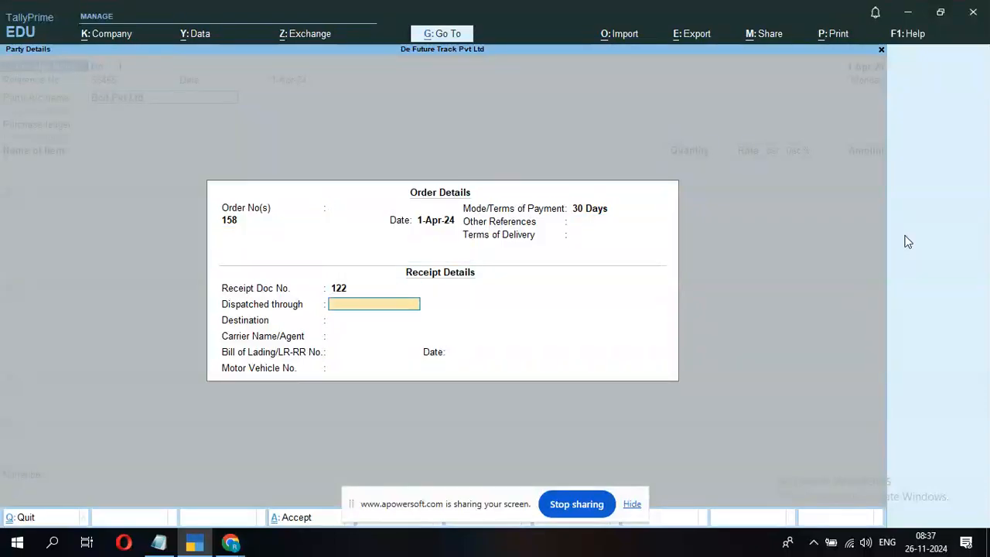
type("Van")
key("Return")
type("B")
key("BackSpace")
type("Bank More")
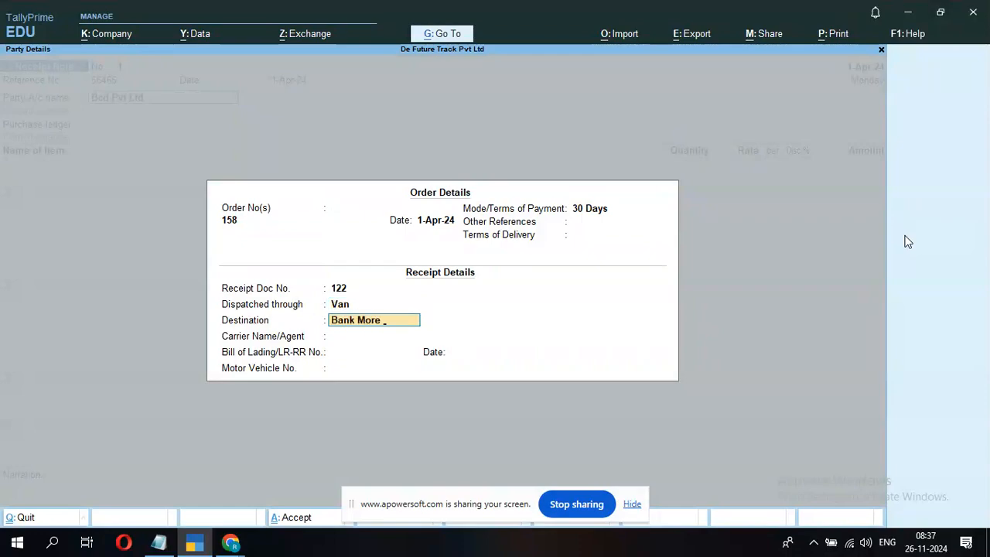
key("Return")
- Fill in carrier Abt, bill of lading number 3243 and motor vehicle number 543543534 in the receipt details
type("Ab")
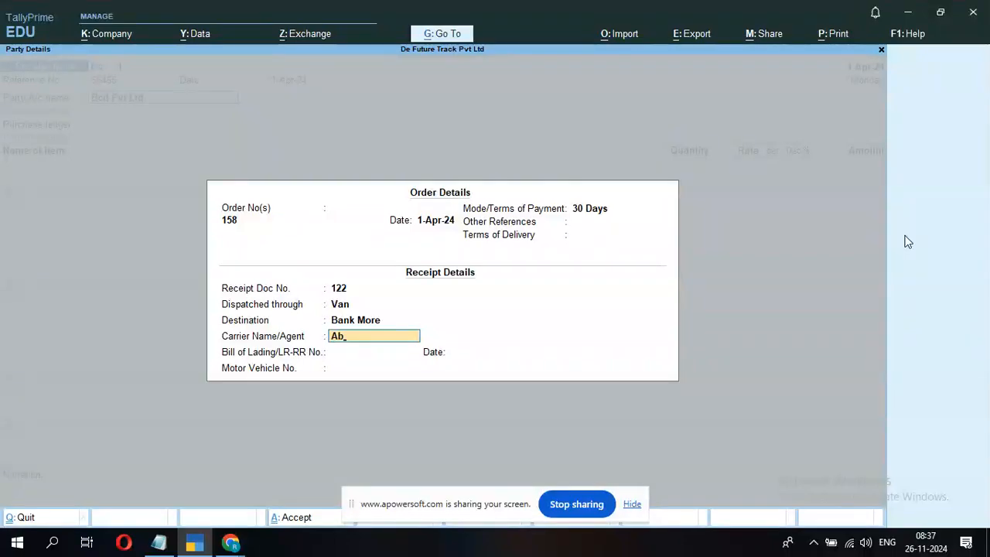
key("Return")
type("3243")
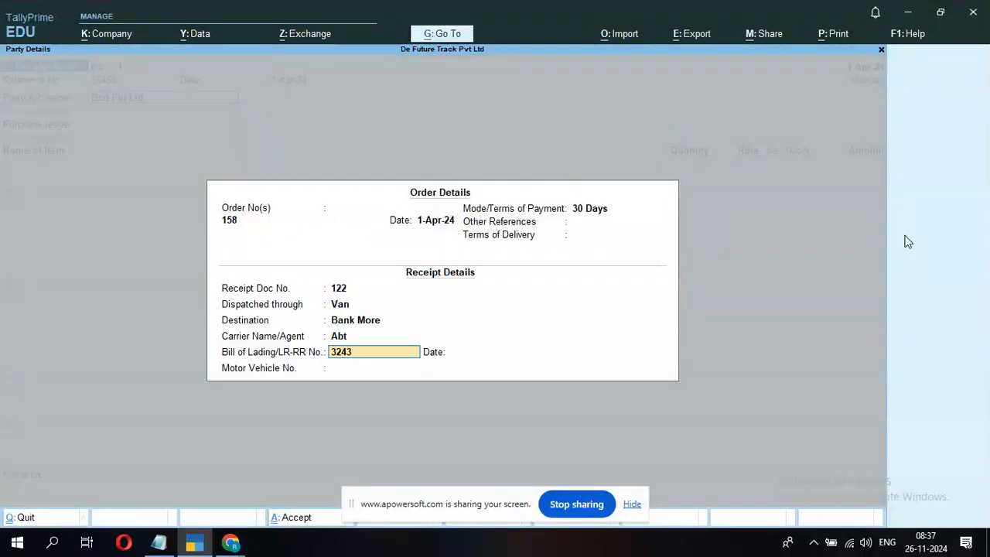
key("Return")
key("Return")
type("543543534")
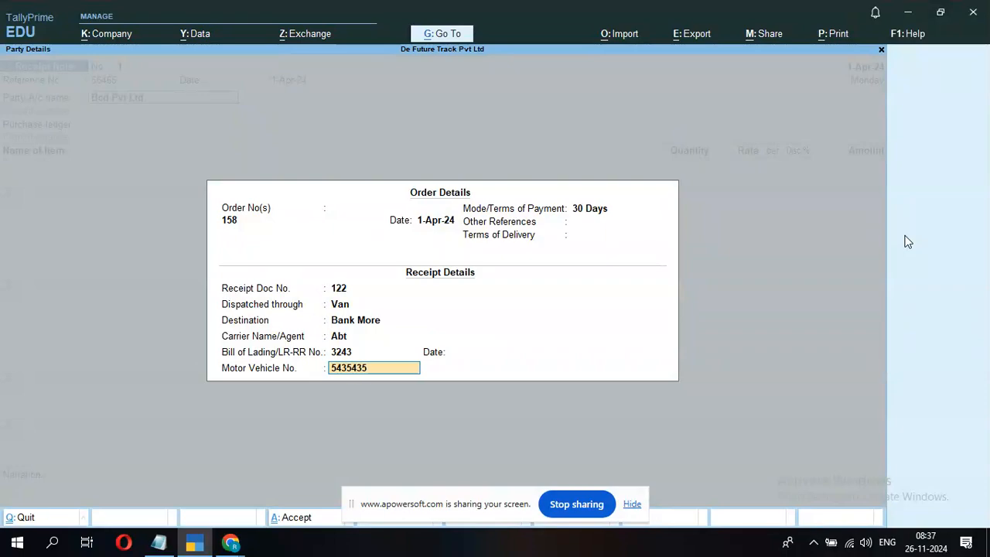
key("Return")
- Accept Bcd Pvt Ltd's party details with Regular GST registration and Jharkhand as the place of supply, keeping the Purchase ledger
key("Return")
key("Return")
key("Return")
key("Return")
key("Return")
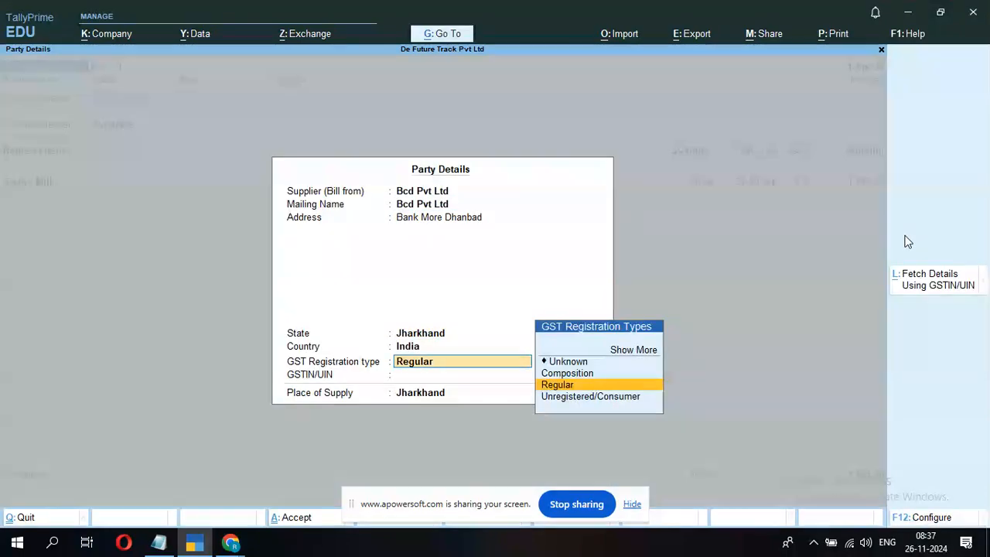
key("Return")
key("Return")
key("Return")
key("Return")
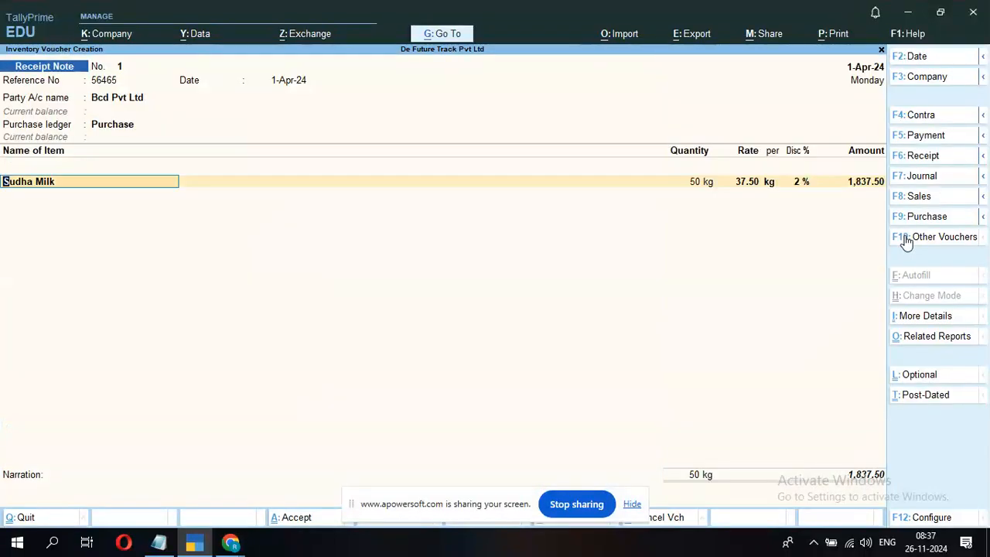
- Accept the Sudha Milk allocation of 50 kg at the Dhanbad godown and save the receipt note
key("Return")
key("Return")
key("Return")
key("Return")
key("Return")
key("Return")
key("Return")
key("Return")
key("Return")
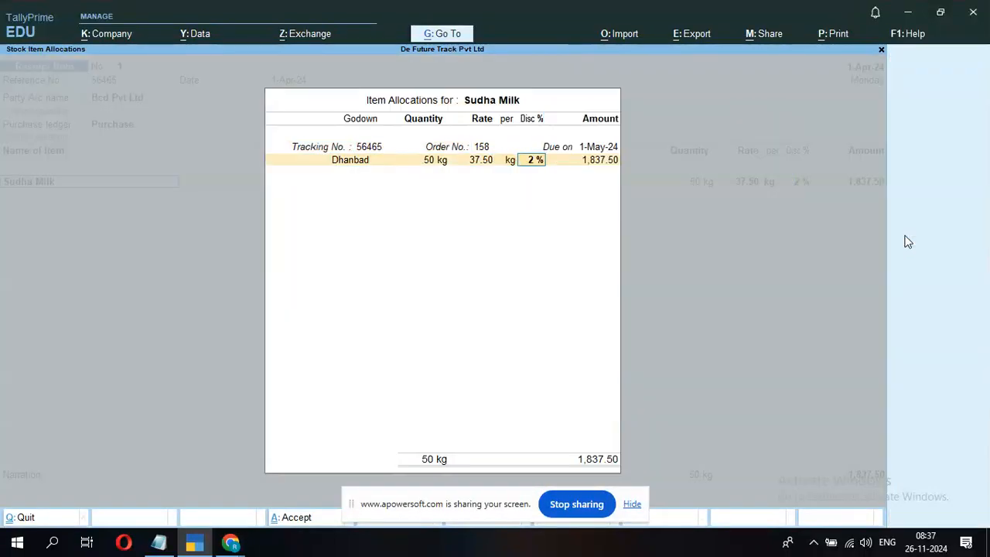
key("Return")
key("Return")
key("Return")
key("Return")
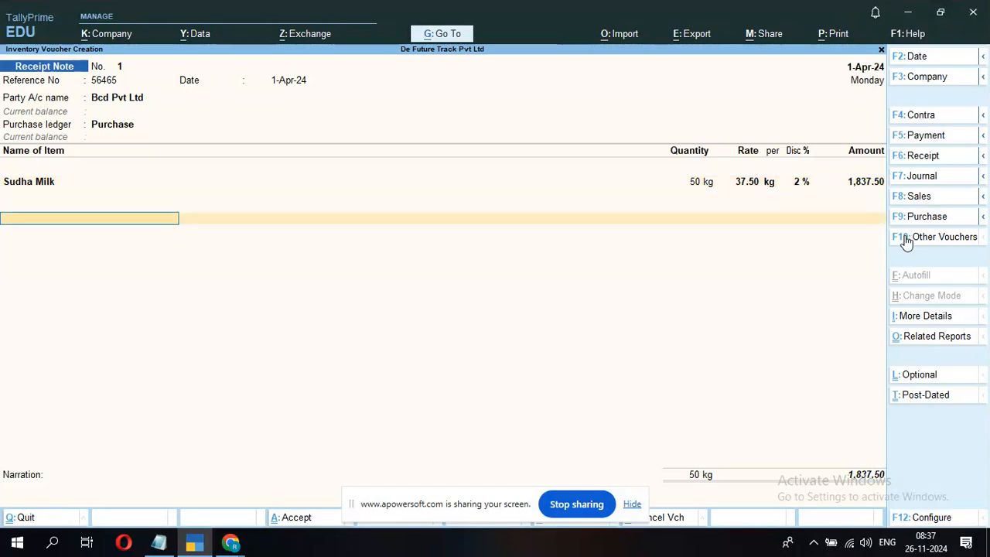
key("Return")
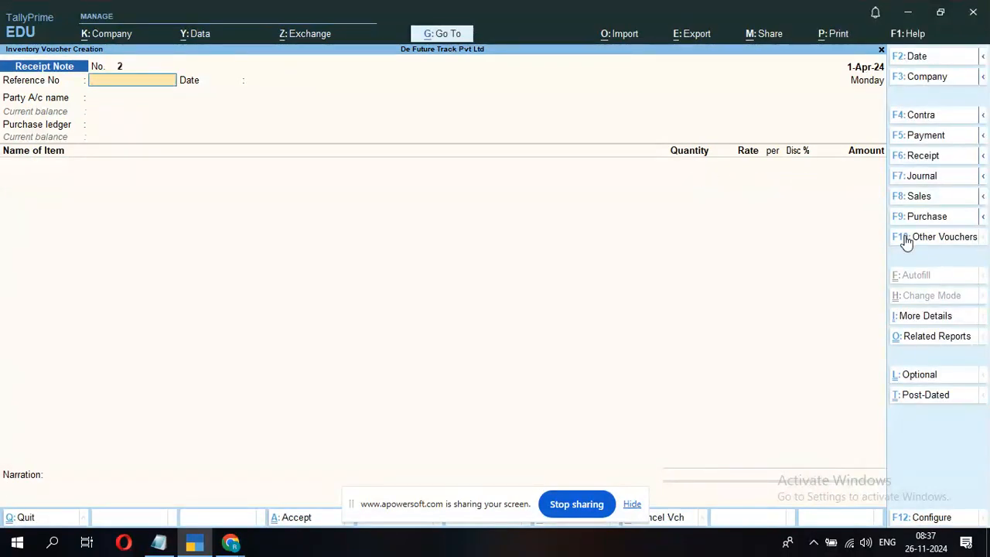
- Start a purchase voucher with supplier invoice number 12321 and Bcd Pvt Ltd as the party account
key("F9")
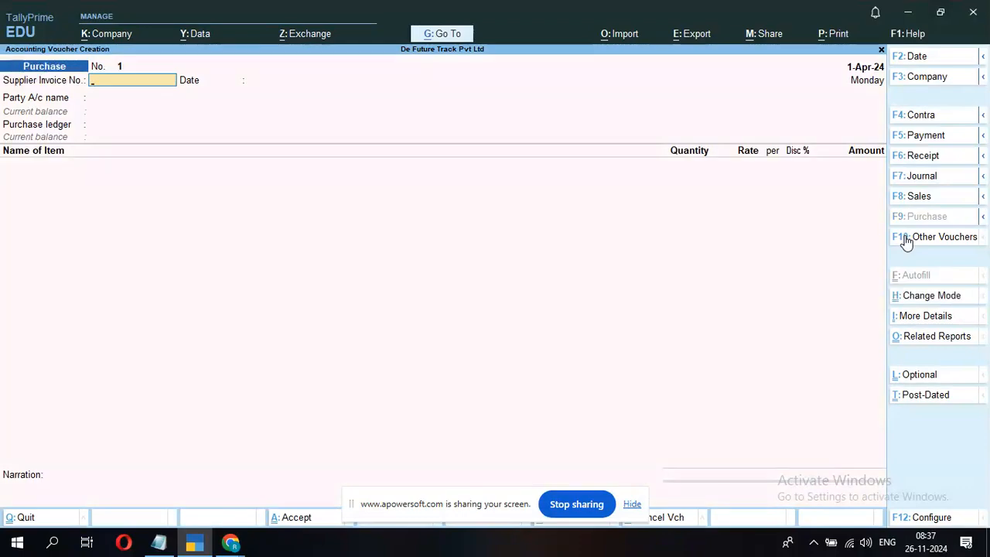
type("12321")
key("Return")
key("Return")
key("Down")
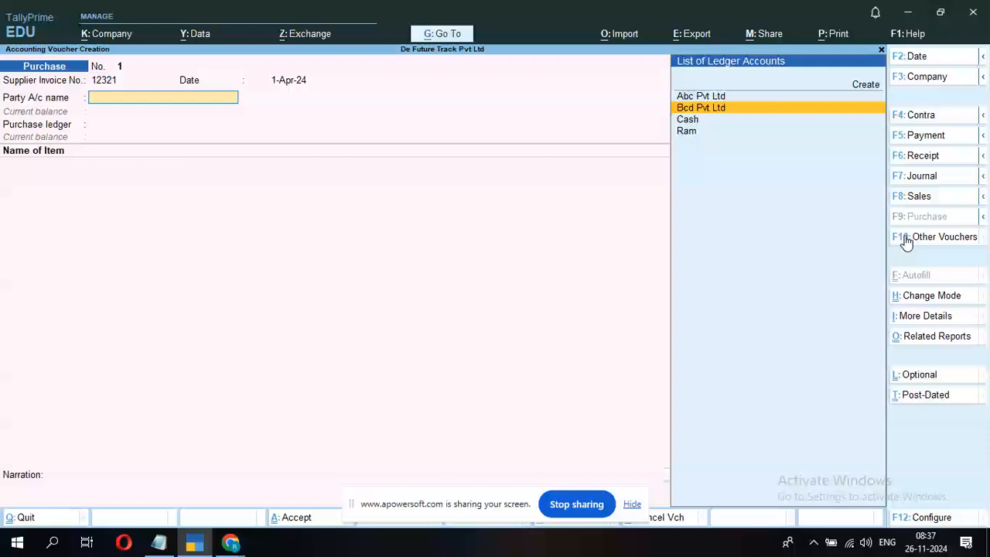
key("Return")
- Link the purchase voucher to receipt note 56465 and accept its receipt details
key("Down")
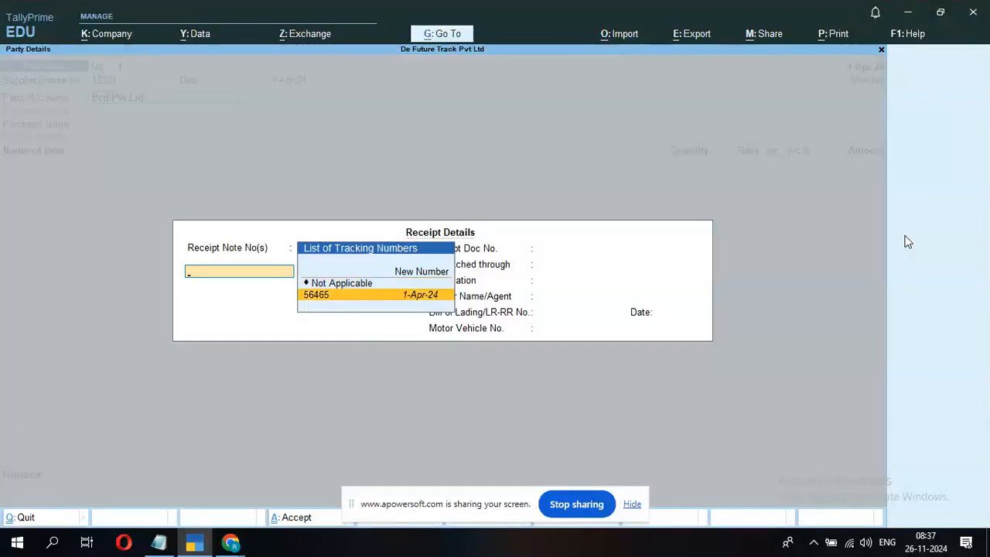
key("Return")
key("Return")
key("Return")
key("Return")
key("Return")
key("Return")
key("Return")
key("Return")
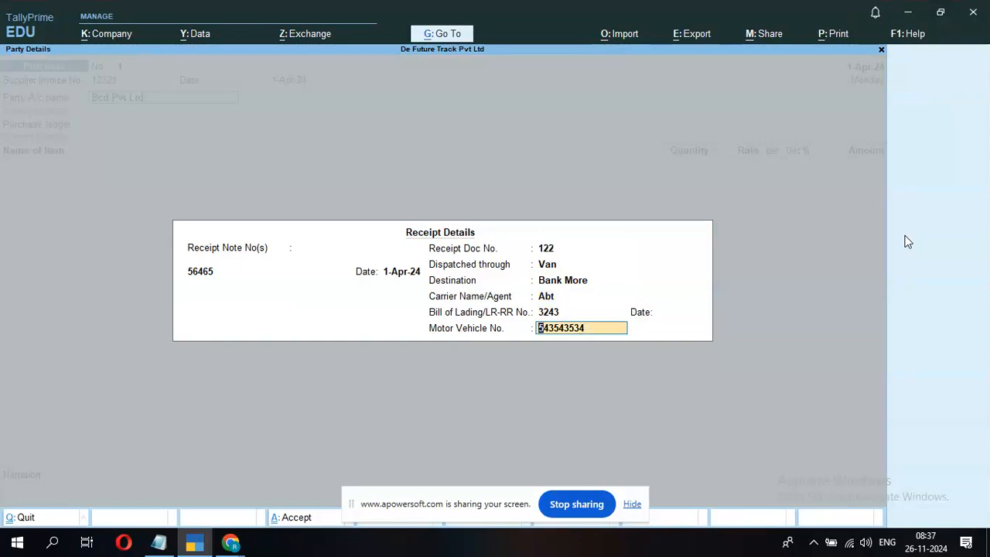
key("Return")
- Accept the supplier's party details in the purchase voucher with Jharkhand as the place of supply
key("Return")
key("Return")
key("Return")
key("Return")
key("Return")
key("Return")
key("Return")
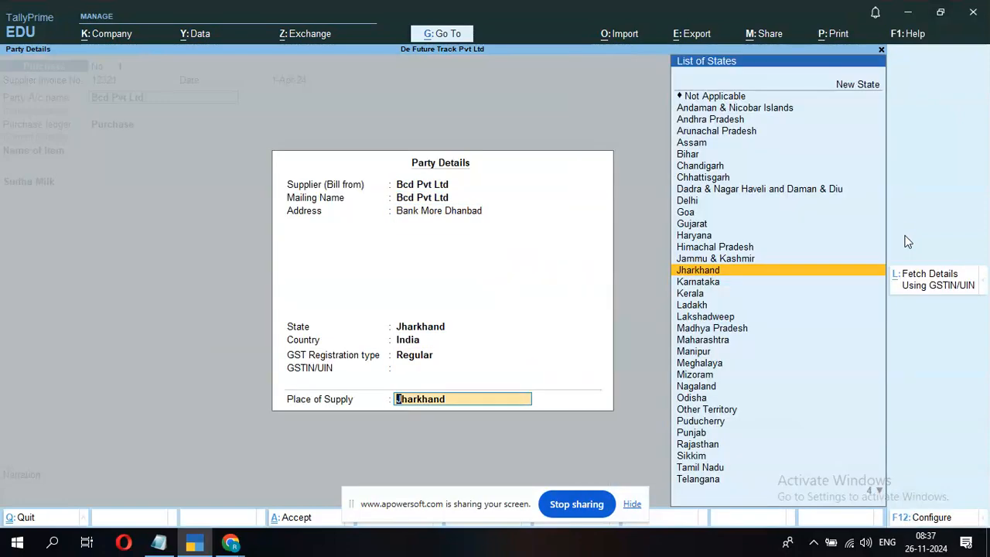
key("Return")
- Accept the Sudha Milk allocation of 50 kg at 37.50 per kg, save the purchase voucher and leave voucher entry
key("Return")
key("Return")
key("Return")
key("Return")
key("Return")
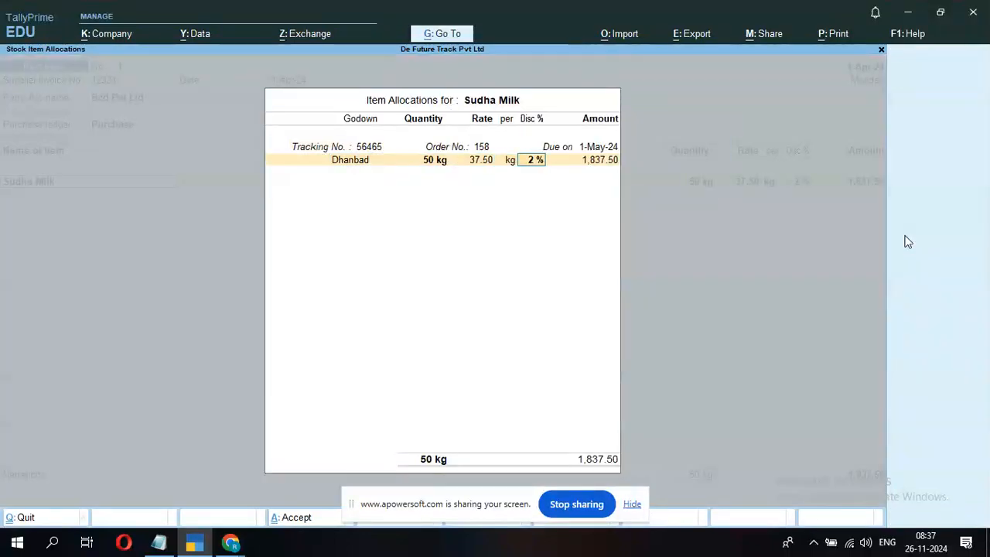
key("Return")
key("Return")
key("Return")
key("Return")
key("Return")
key("Return")
key("Return")
key("Return")
key("Return")
key("Return")
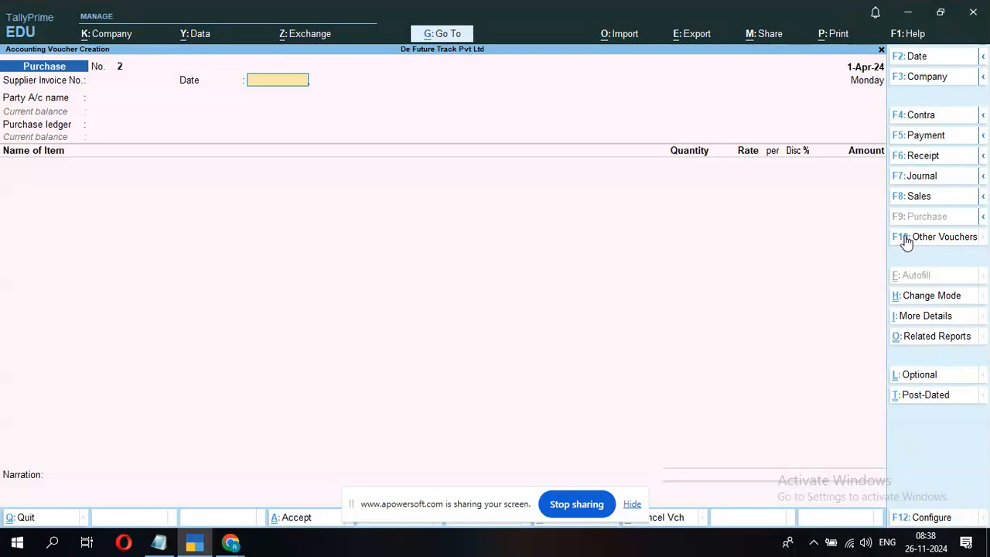
key("Escape")
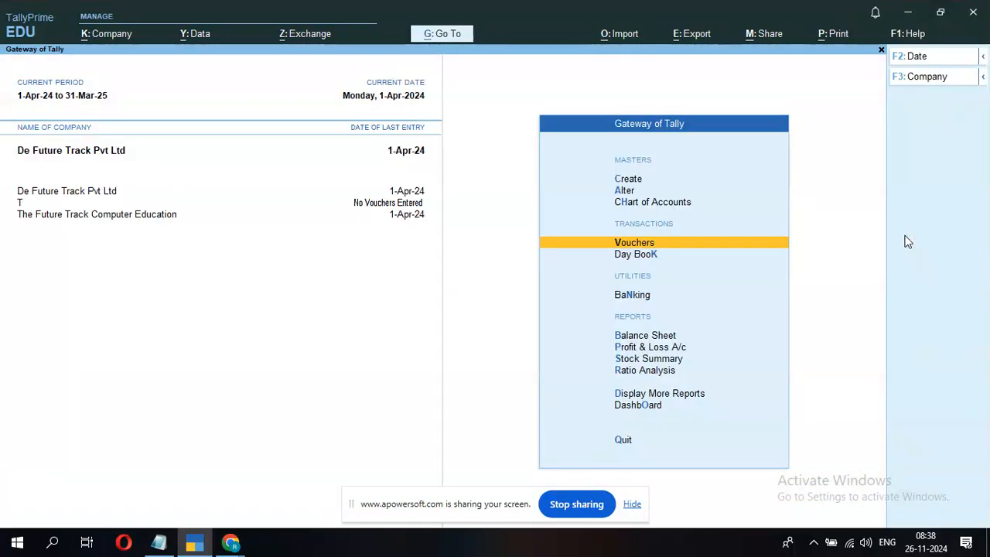
- Review the pending bills in the Bills Payable report, then return to the Gateway of Tally
key("Up")
key("Up")
key("Up")
key("Up")
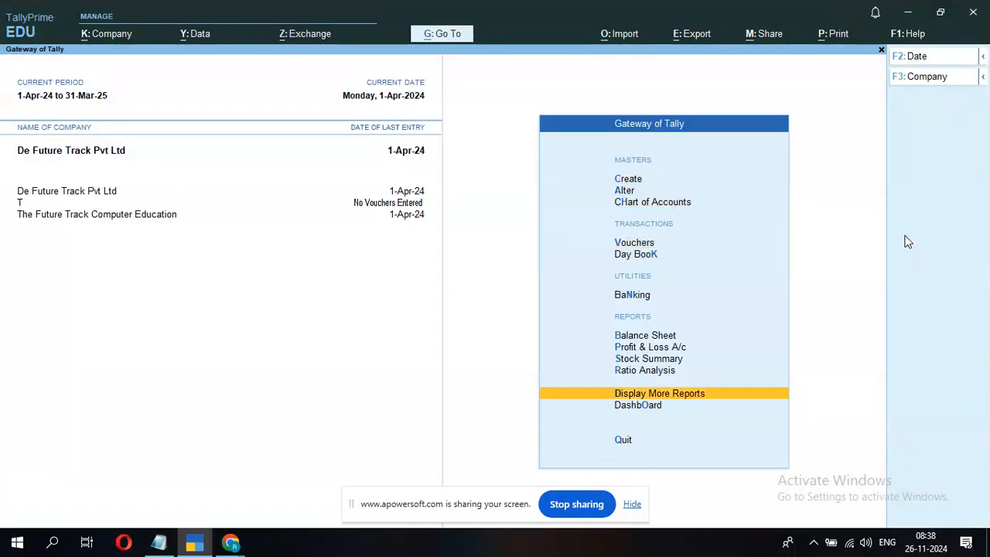
key("Return")
key("Down")
key("Down")
key("Down")
key("Down")
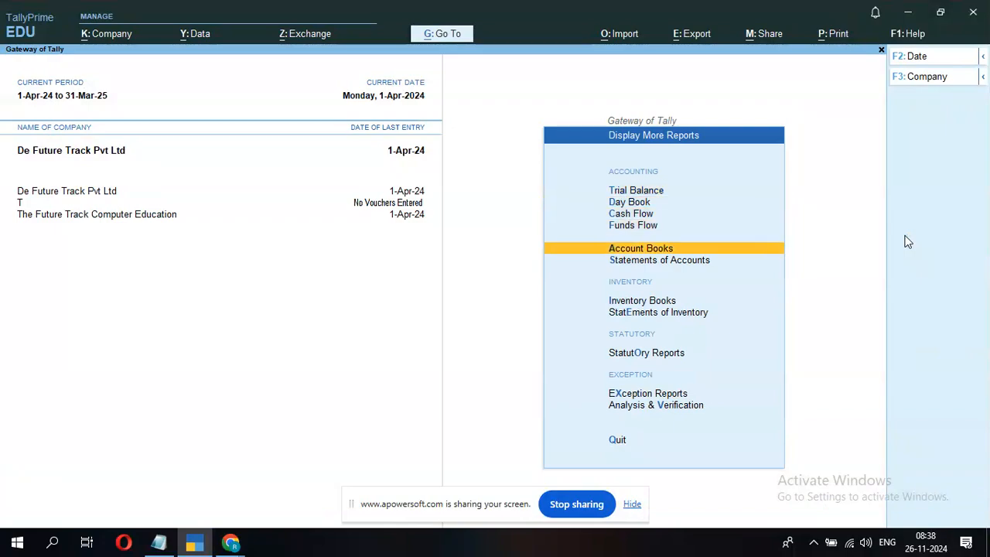
key("Down")
key("Return")
key("Return")
key("Down")
key("Return")
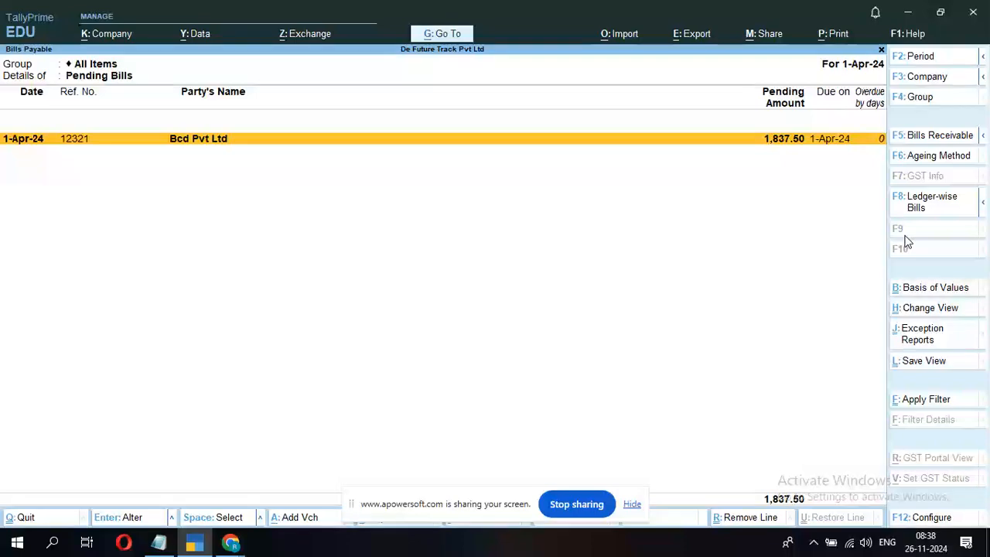
key("Escape")
key("Escape")
key("Escape")
key("Escape")
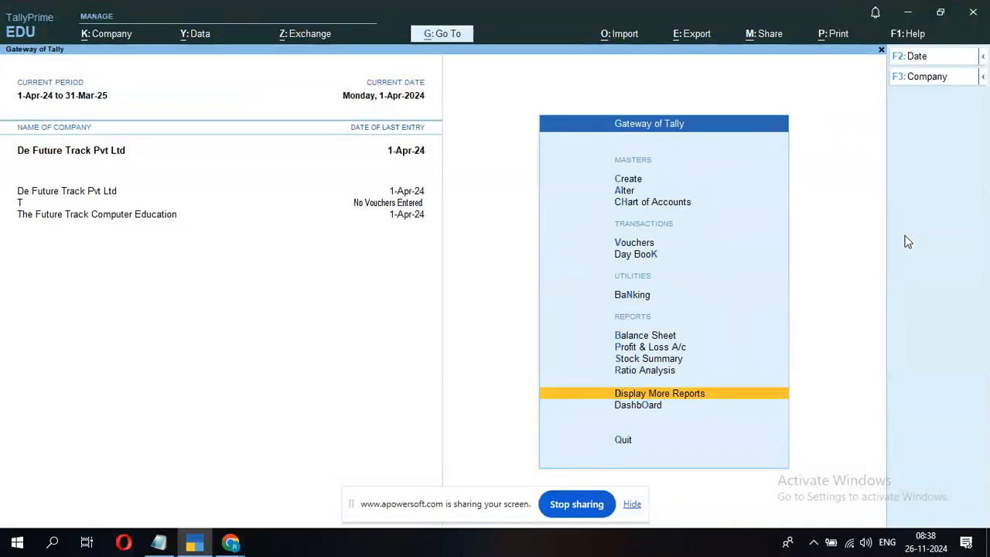
- Return to voucher entry and start a new payment voucher
key("Down")
key("Down")
key("Down")
key("Down")
key("Down")
key("Down")
key("Return")
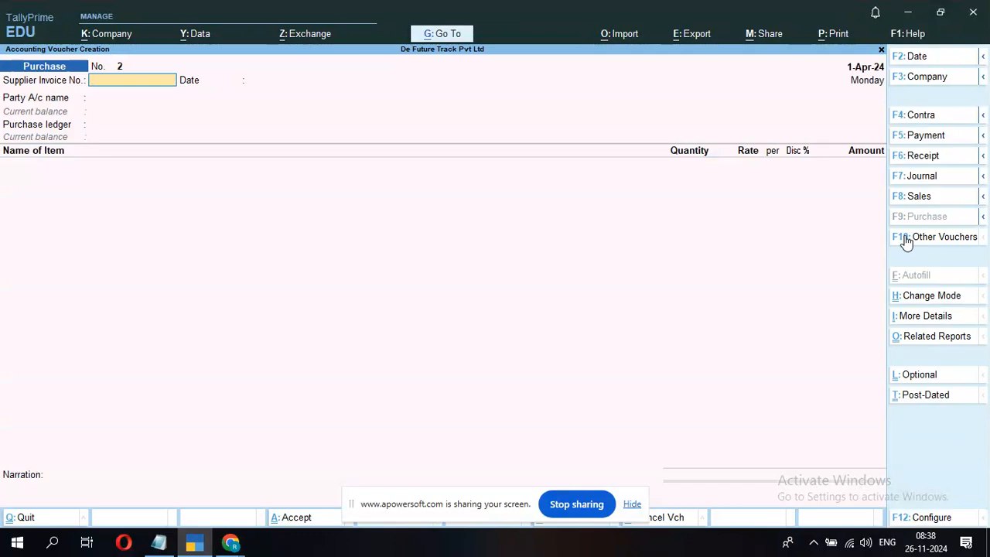
key("F5")
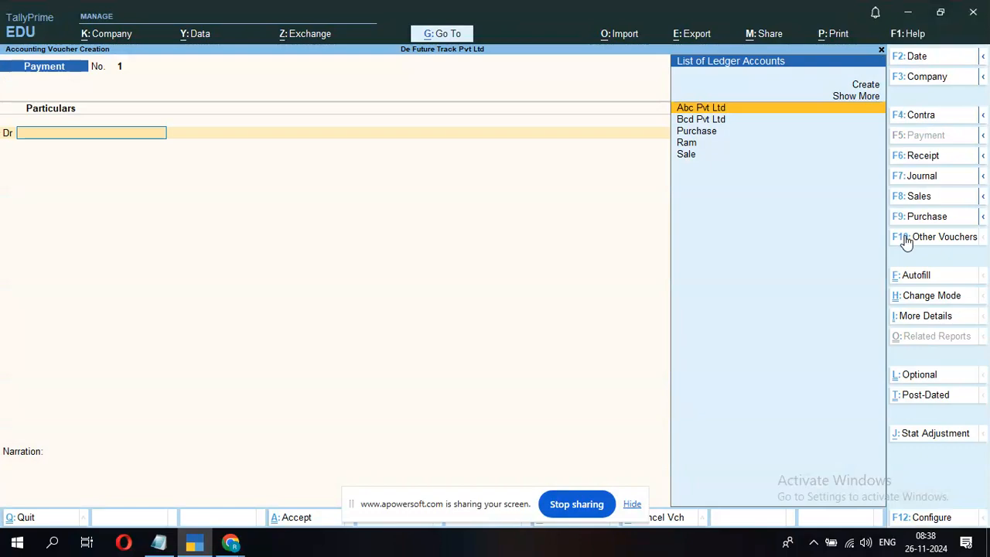
- Debit Bcd Pvt Ltd with 1,000 in the payment voucher
key("Down")
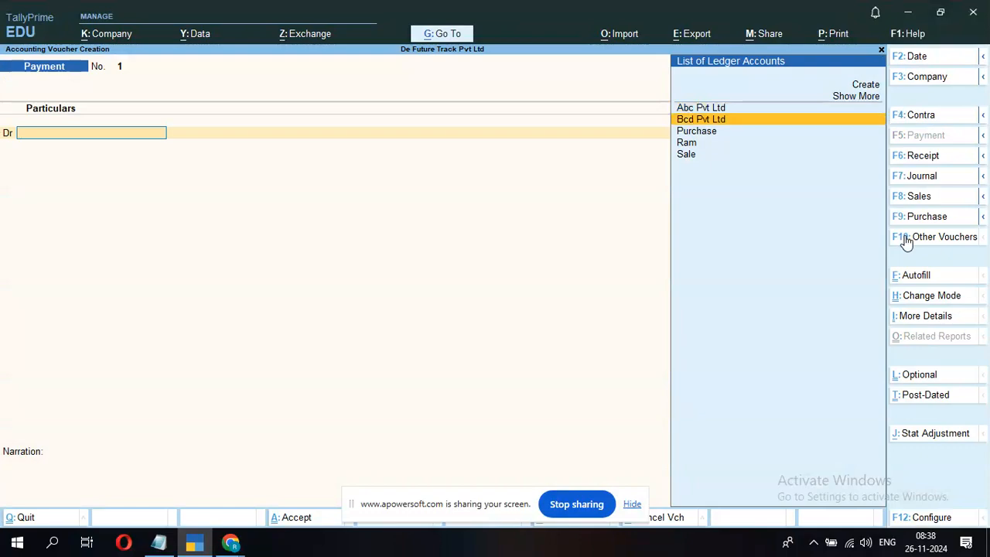
key("Return")
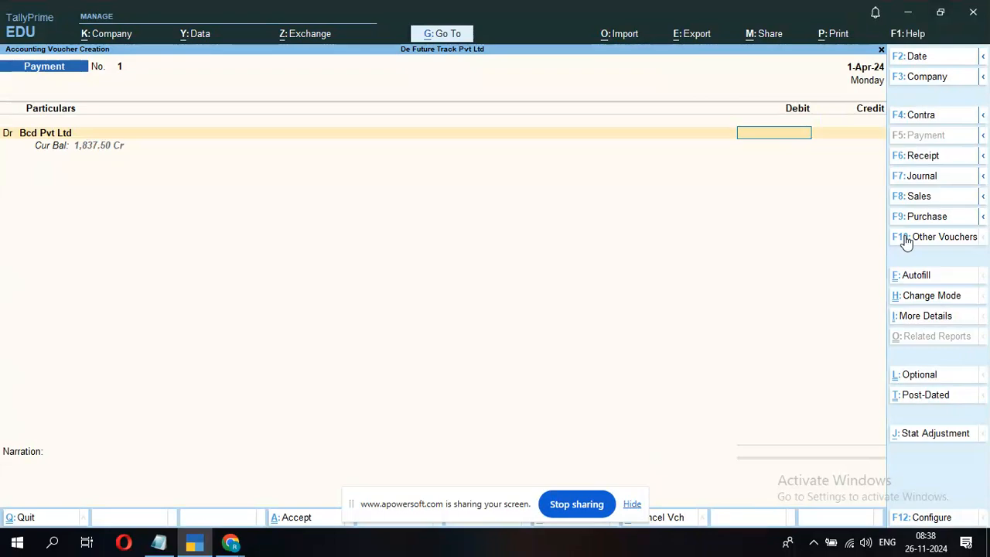
type("1000")
key("Return")
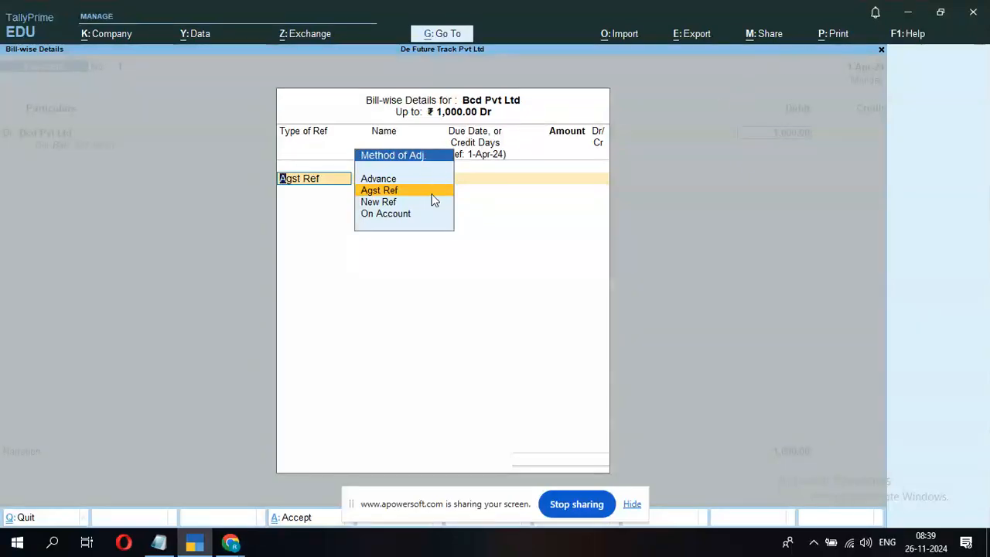
- Allocate the 1,000 debit for Bcd Pvt Ltd as Agst Ref against its pending bill
key("Return")
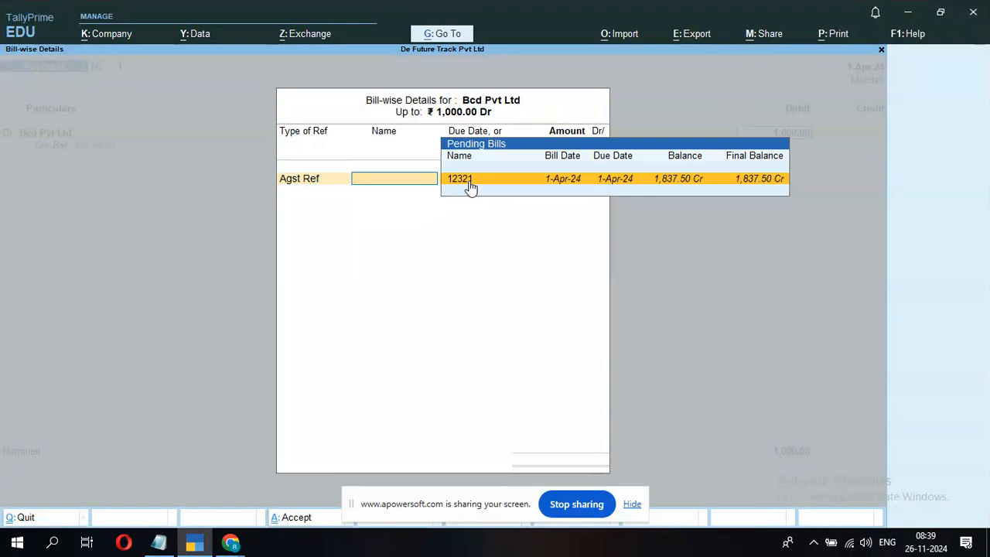
key("Return")
key("Return")
key("Return")
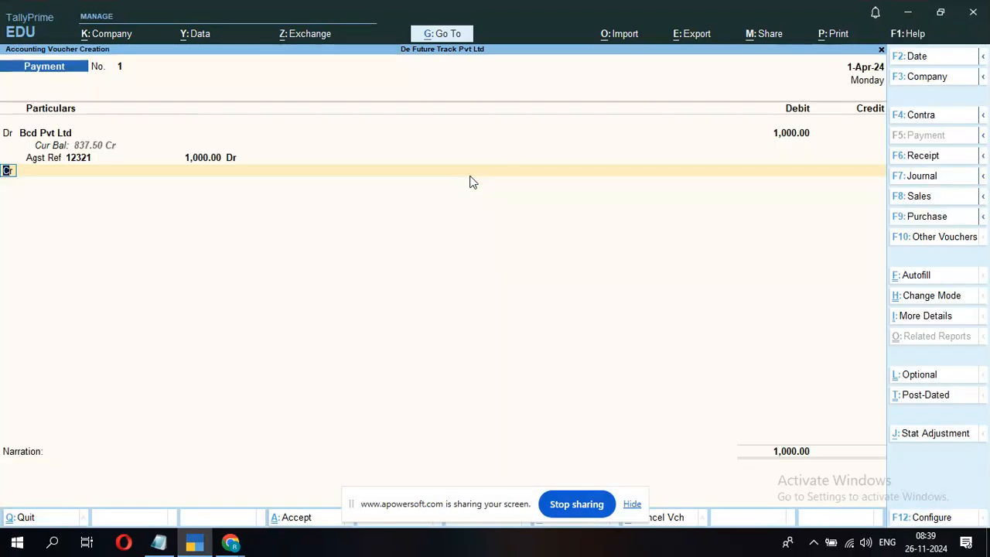
- Credit Cash with 1,000 and save the payment voucher
key("Return")
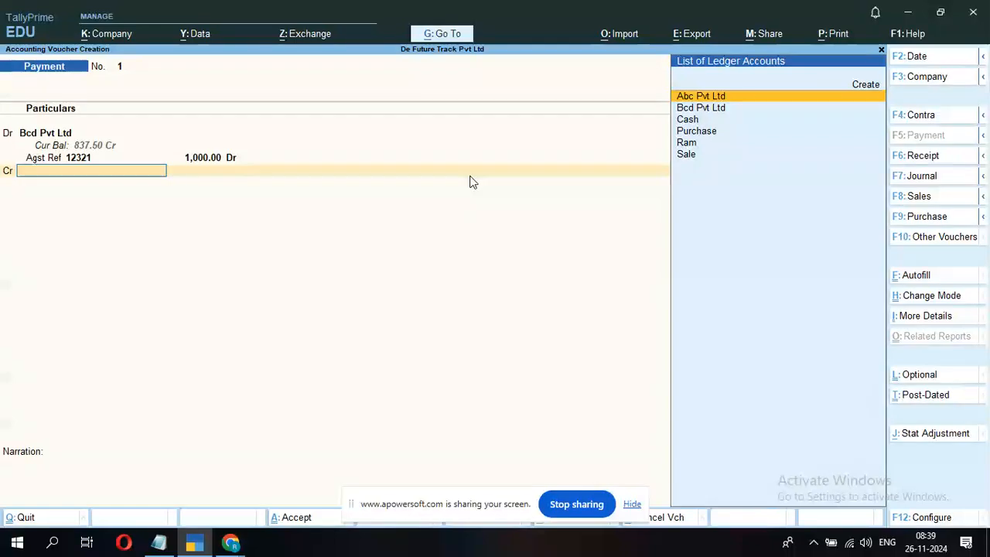
key("Down")
key("Down")
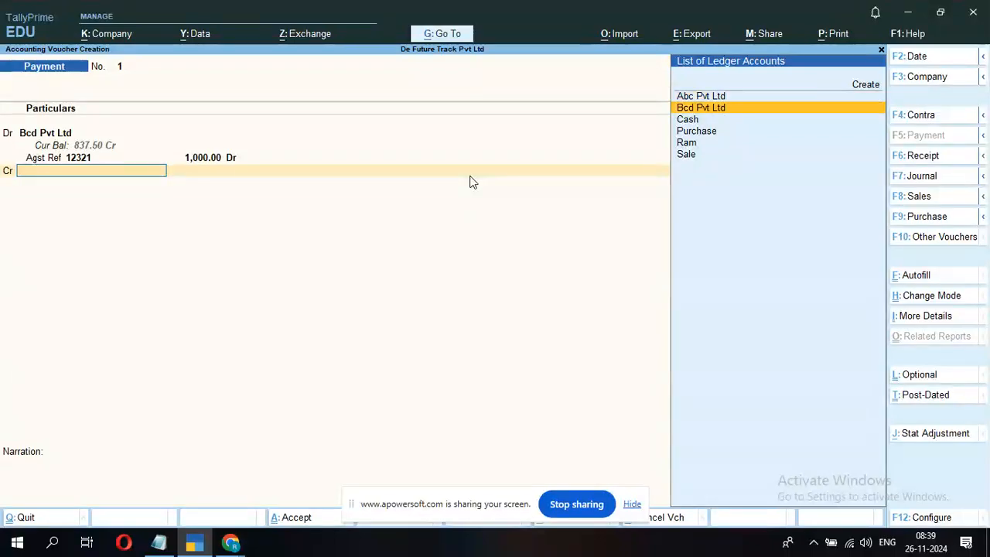
key("Return")
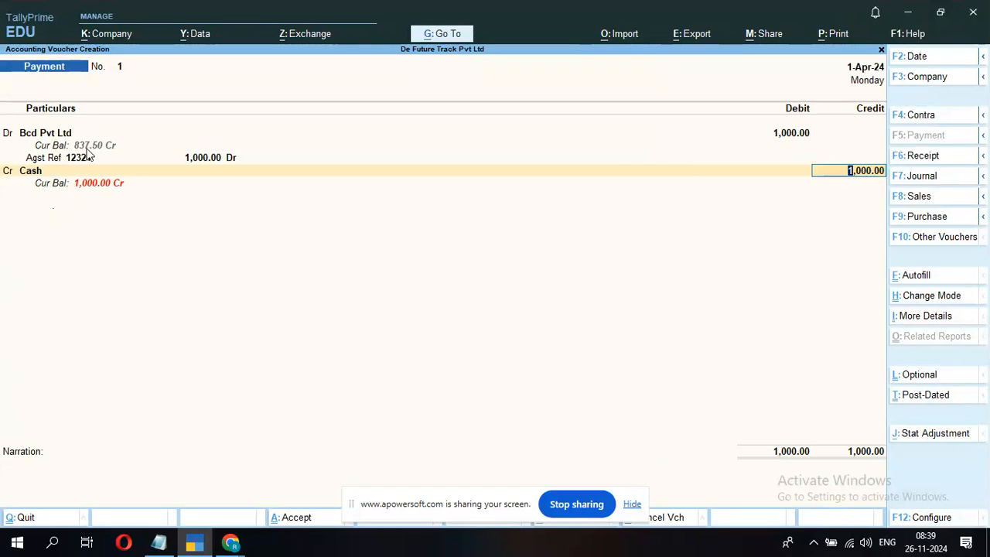
key("Return")
key("Return")
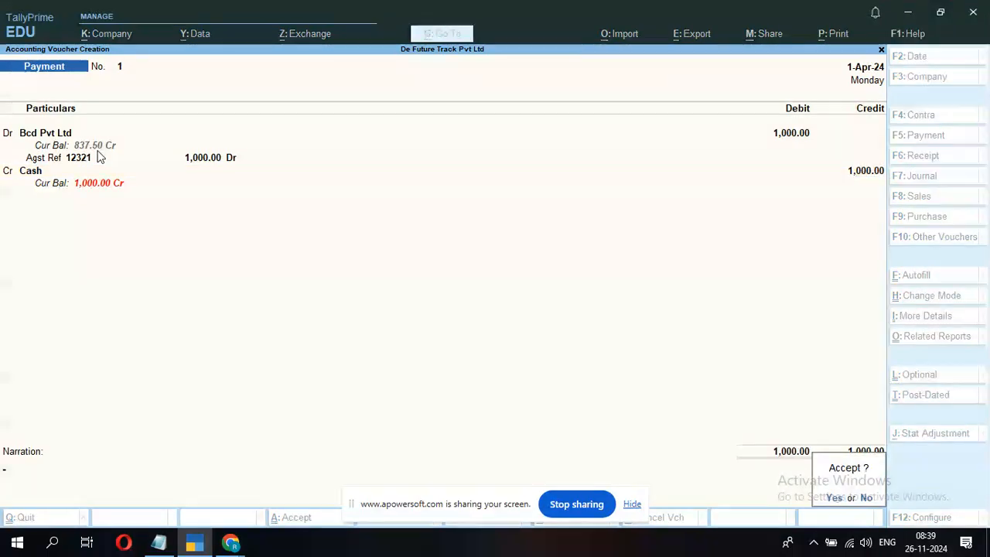
key("Return")
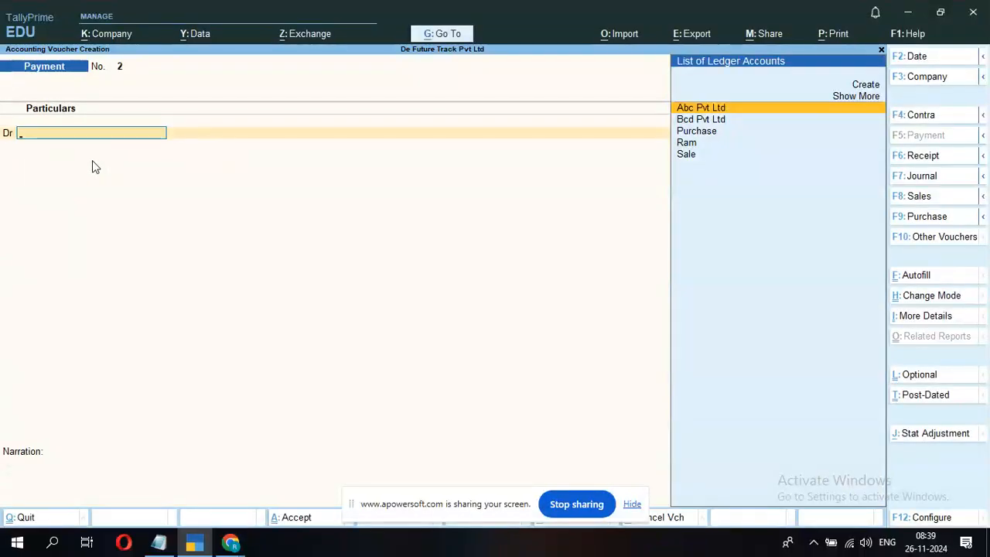
key("Down")
key("Down")
key("Down")
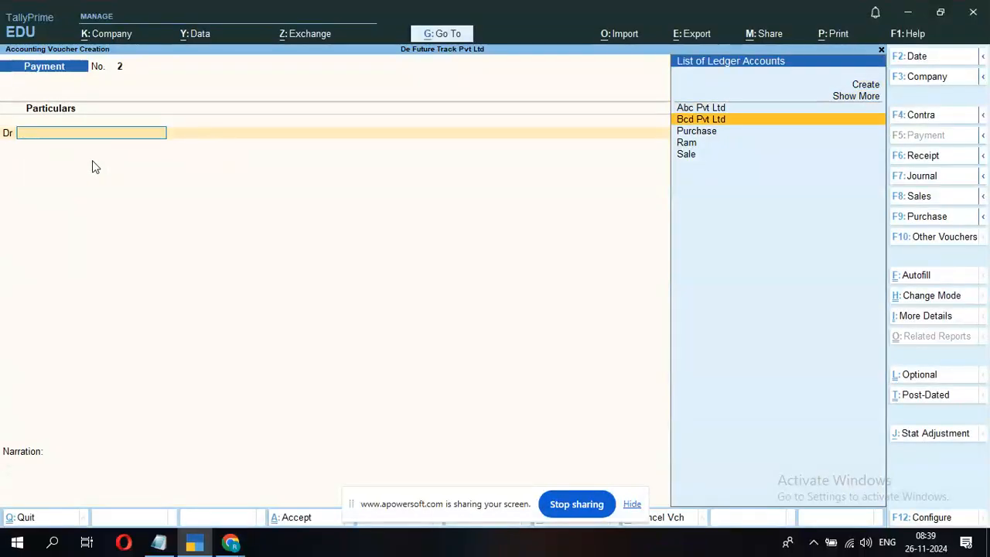
key("Up")
key("Up")
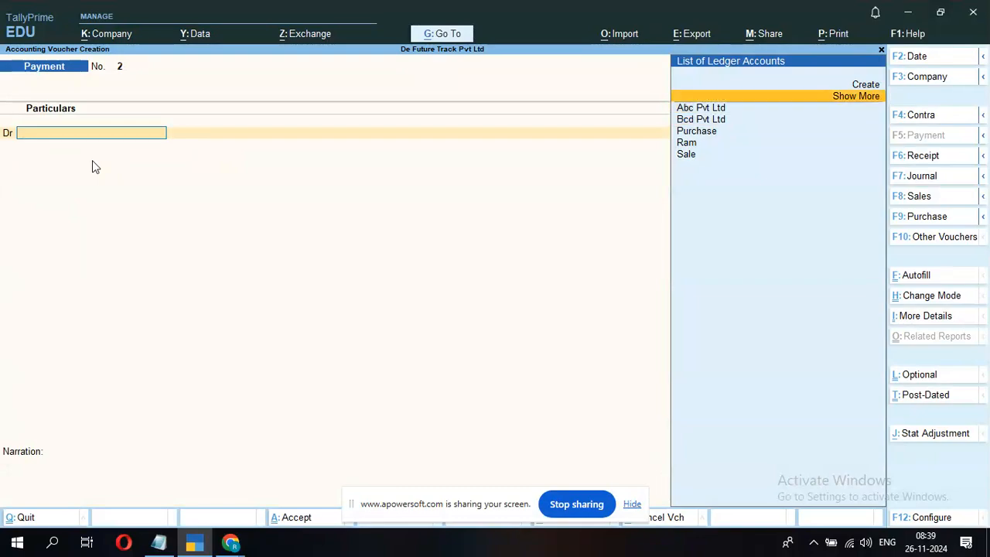
key("Down")
key("Down")
key("Up")
key("Up")
key("Down")
key("Down")
key("Down")
key("Down")
key("Up")
key("Up")
key("Up")
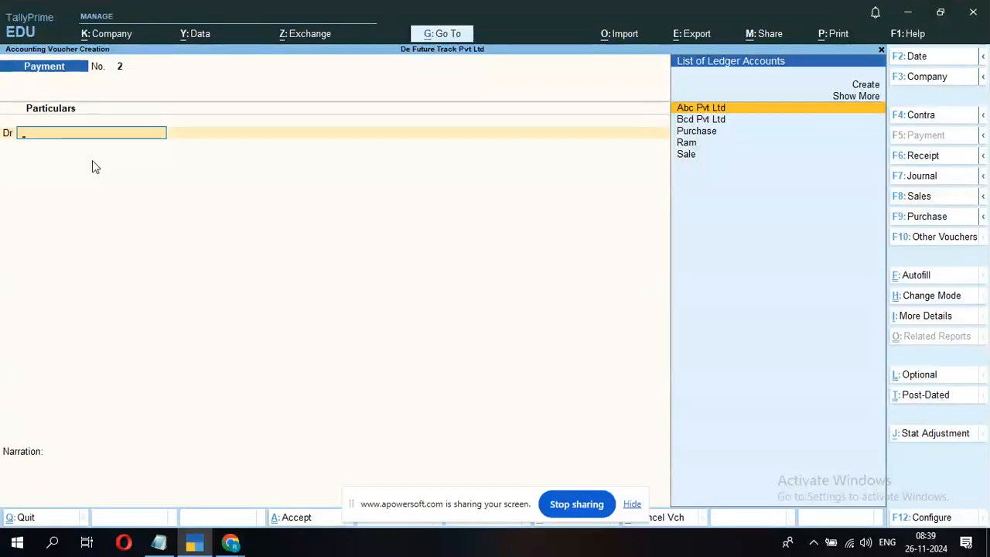
- Debit Bcd Pvt Ltd in the second payment voucher and set the voucher date to 1-7-2024
key("Down")
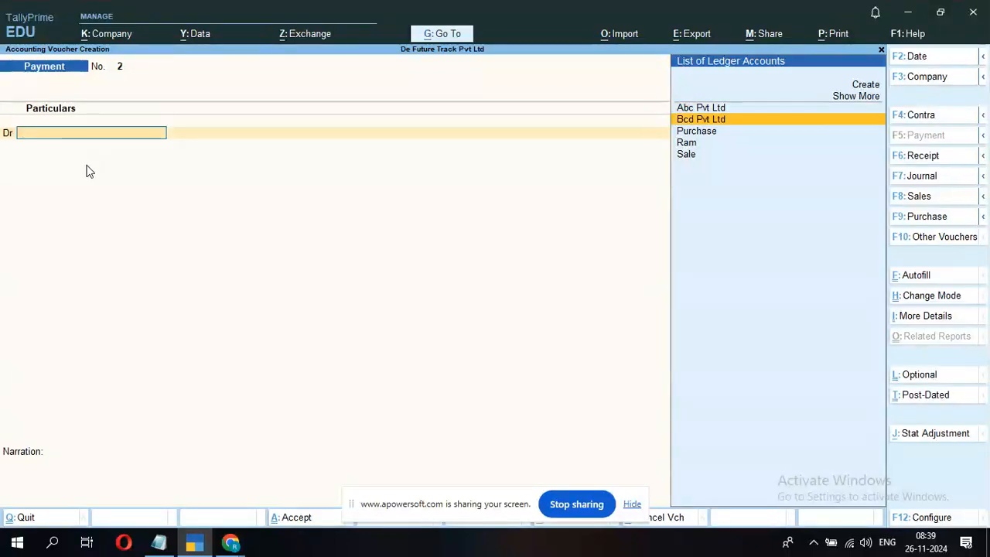
key("Return")
key("F2")
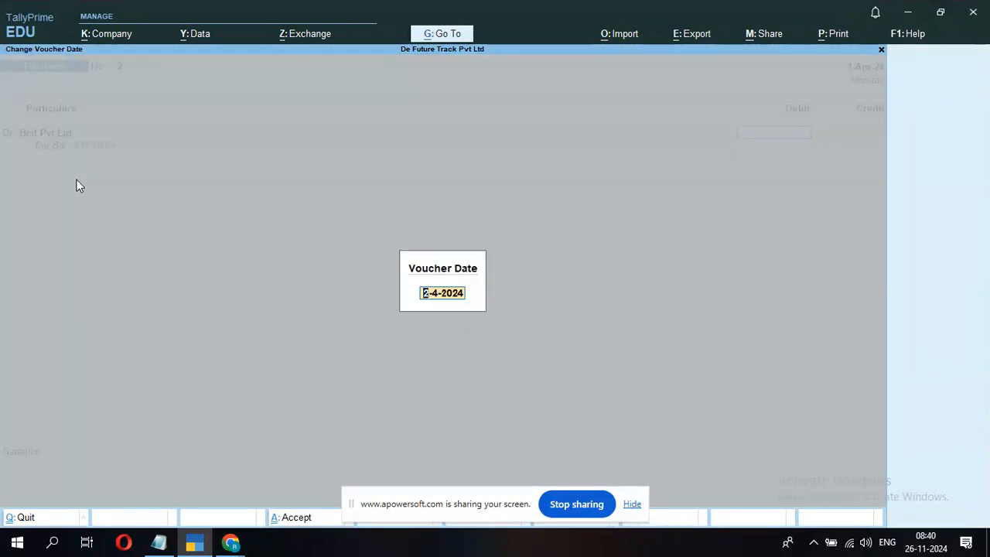
type("1-7")
key("Return")
- Enter 837.50 as the debit amount for Bcd Pvt Ltd and allocate it as Agst Ref against the pending bill
type("837.50")
key("Return")
key("Return")
key("Return")
key("Return")
key("Return")
- Credit Cash with 837.50, save the payment voucher and leave voucher entry
key("Return")
key("Return")
key("Return")
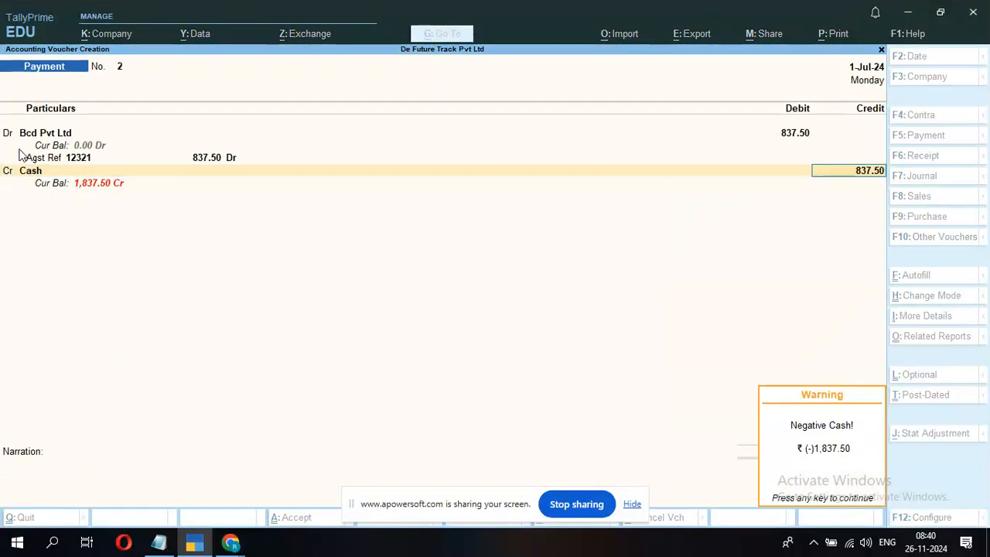
key("Return")
key("Return")
key("Return")
key("Return")
key("Return")
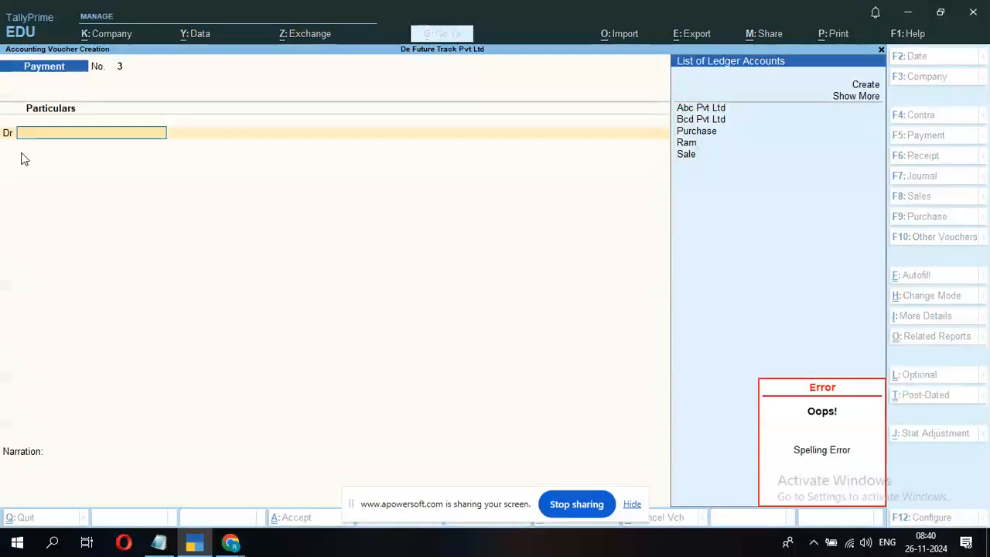
key("Escape")
key("Return")
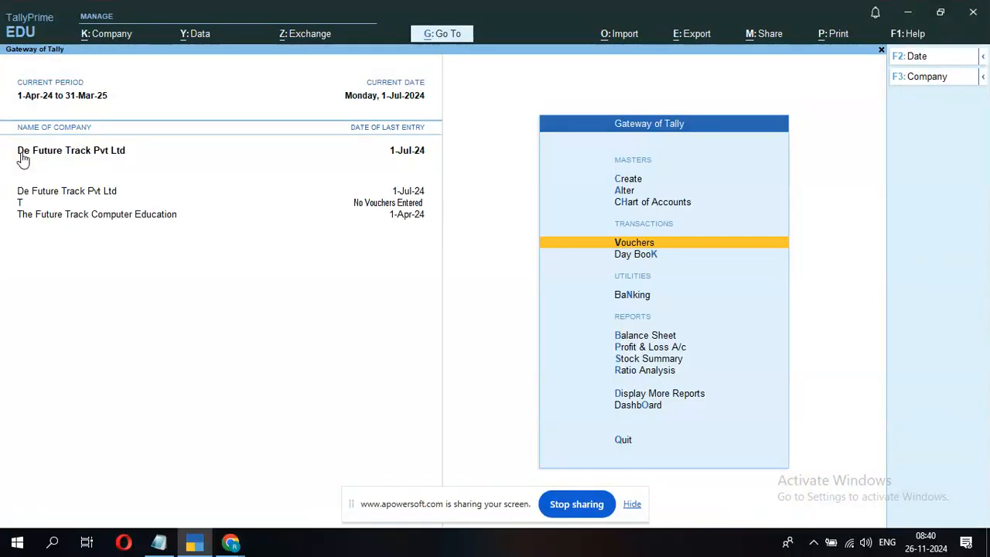
- Check the outstanding Payables report for remaining pending bills, then return to the Gateway of Tally
key("d")
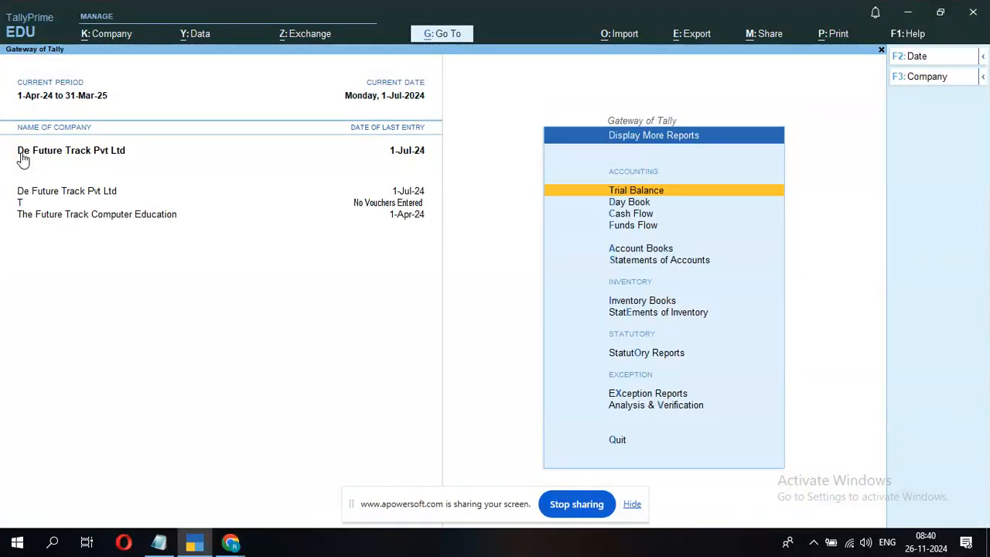
key("Down")
key("Down")
key("Down")
key("Down")
key("Down")
key("Return")
key("Down")
key("Down")
key("Up")
key("Up")
key("Return")
key("Down")
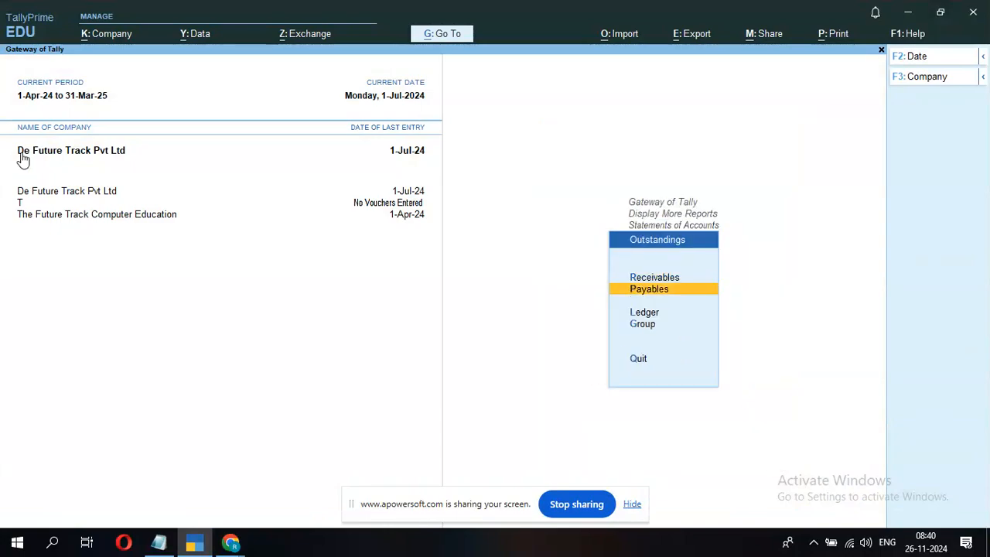
key("Return")
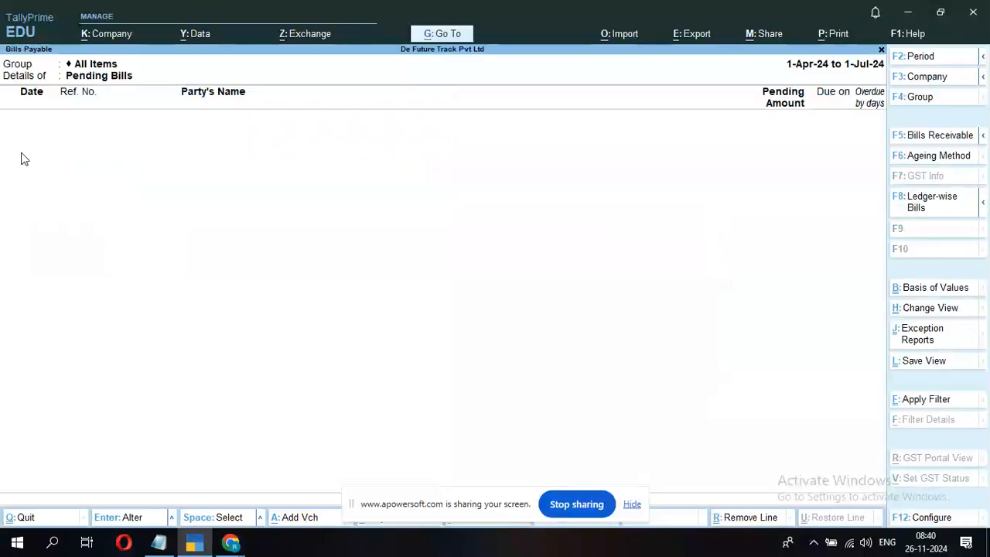
key("Escape")
key("Escape")
key("Escape")
key("Escape")
key("Escape")
key("n")
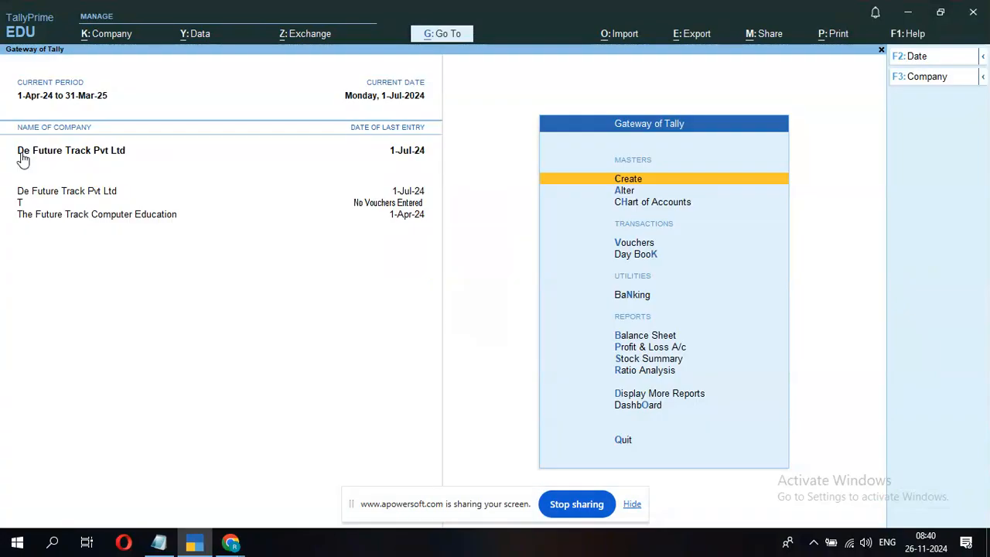
- Reopen voucher entry from the Gateway of Tally
key("Up")
key("Up")
key("Up")
key("Up")
key("Up")
key("Up")
key("Up")
key("Up")
key("Up")
key("Up")
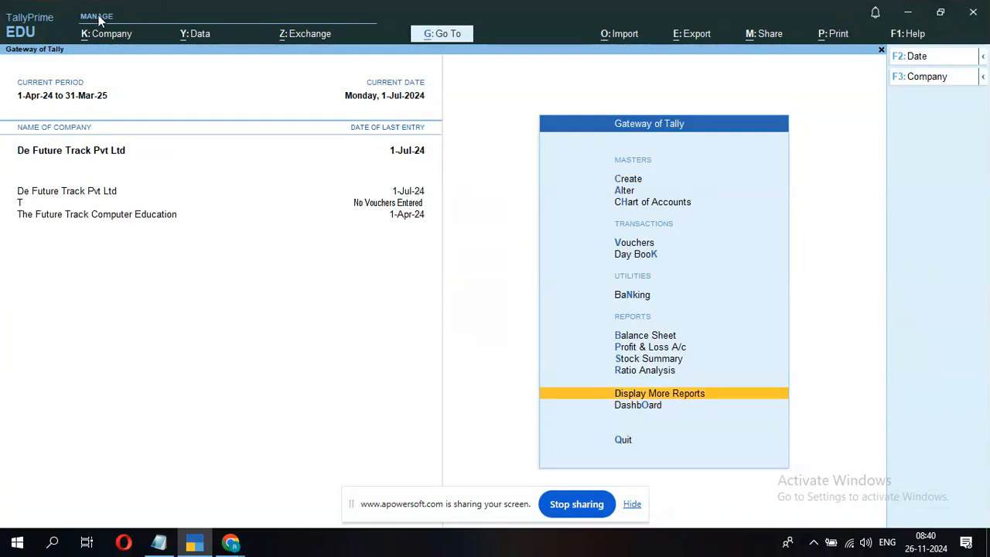
key("Down")
key("Down")
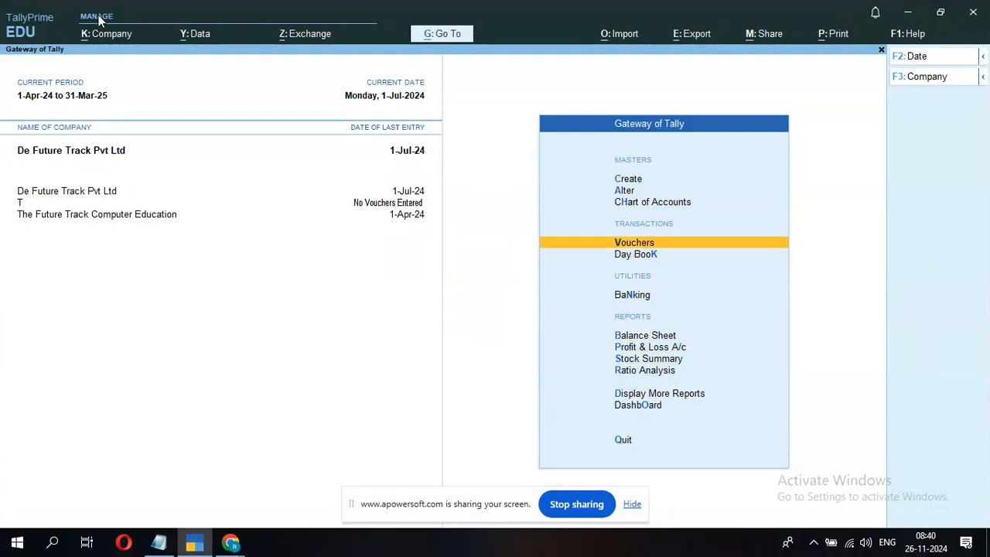
key("Up")
key("Return")
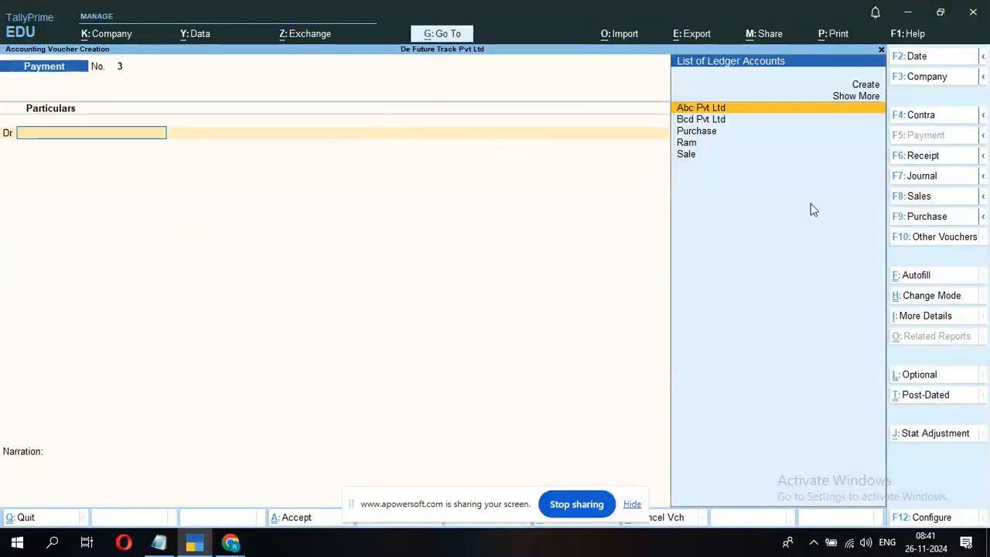
- Bring up the list of other voucher types and show the inactive ones too
left_click(936, 244)
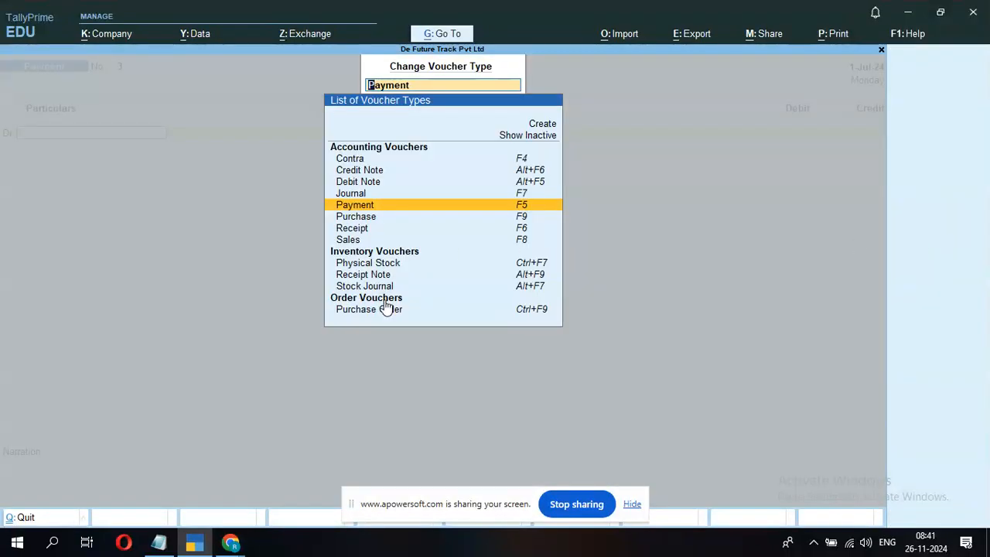
key("Down")
key("Down")
key("Down")
key("Down")
key("Down")
key("Down")
key("Down")
key("Down")
key("Down")
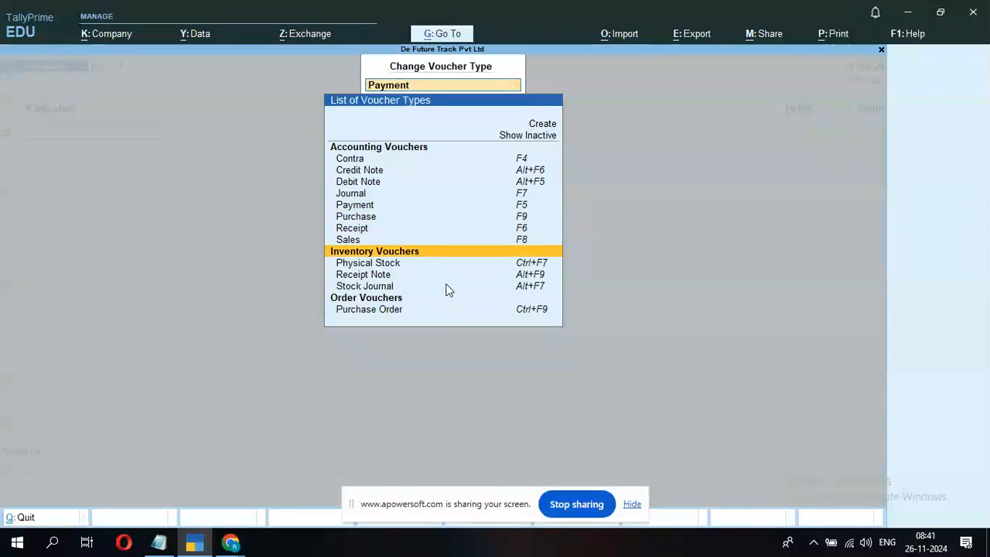
key("Up")
key("Up")
key("Up")
key("Up")
key("Up")
key("Up")
key("Up")
key("Up")
key("Up")
key("Up")
key("Up")
key("Up")
key("Up")
key("Up")
key("Up")
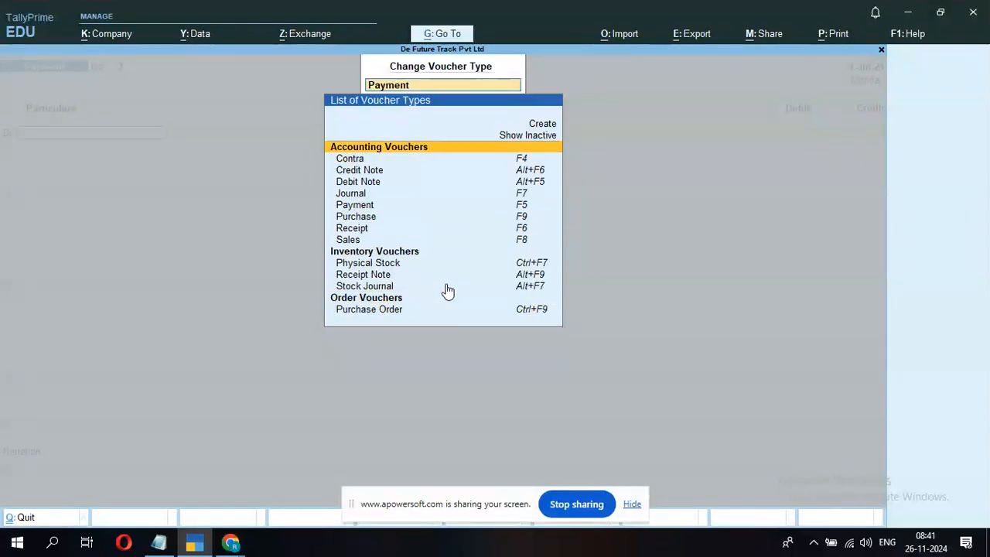
key("Return")
- Activate the Sales Order voucher type and start a new sales order
key("Down")
key("Down")
key("Down")
key("Down")
key("Down")
key("Down")
key("Down")
key("Down")
key("Down")
key("Down")
key("Down")
key("Down")
key("Down")
key("Down")
key("Down")
key("Down")
key("Down")
key("Down")
key("Down")
key("Down")
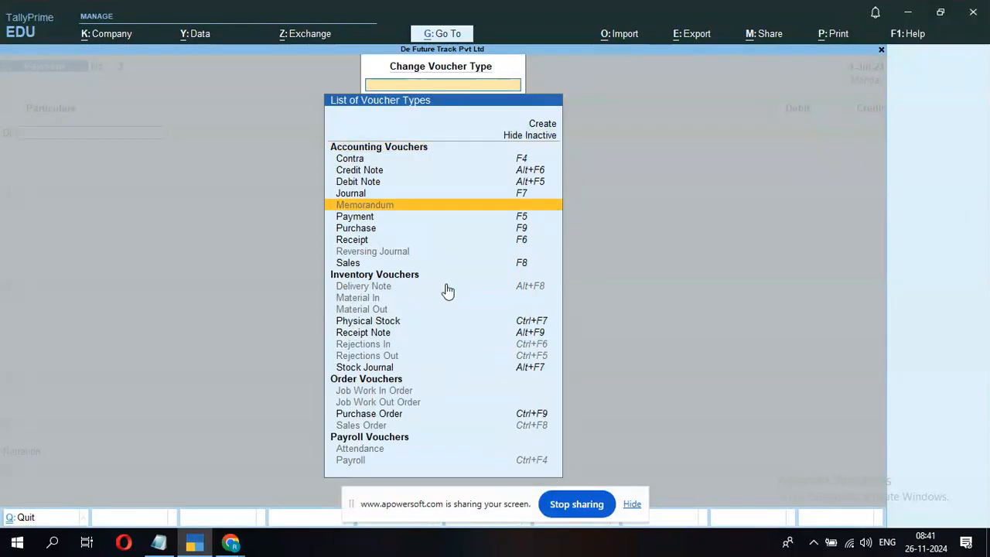
key("Down")
key("Down")
key("Down")
key("Down")
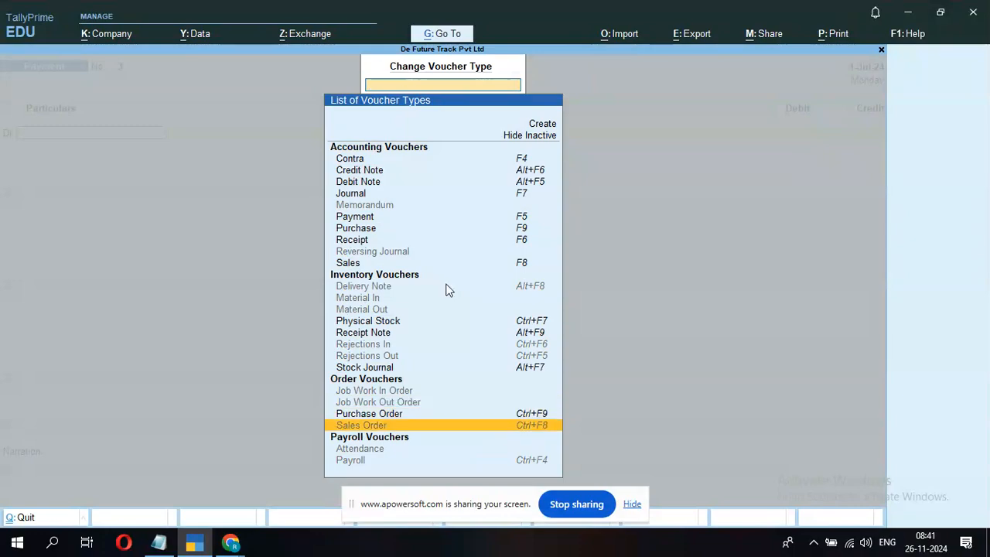
key("Return")
key("y")
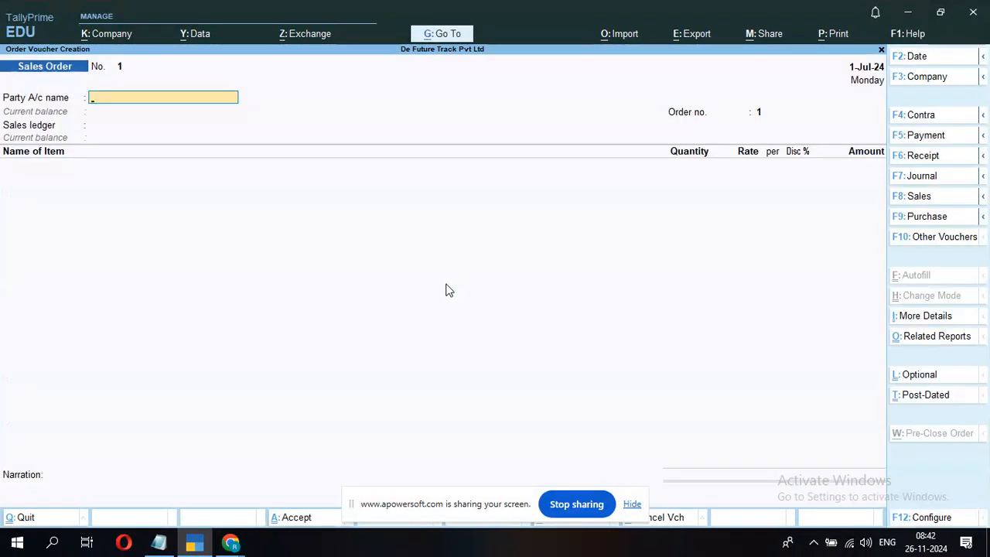
- Select the individual customer's ledger as the party account of the sales order
key("Return")
key("Return")
key("Return")
key("Return")
key("Down")
key("Down")
key("Down")
key("Return")
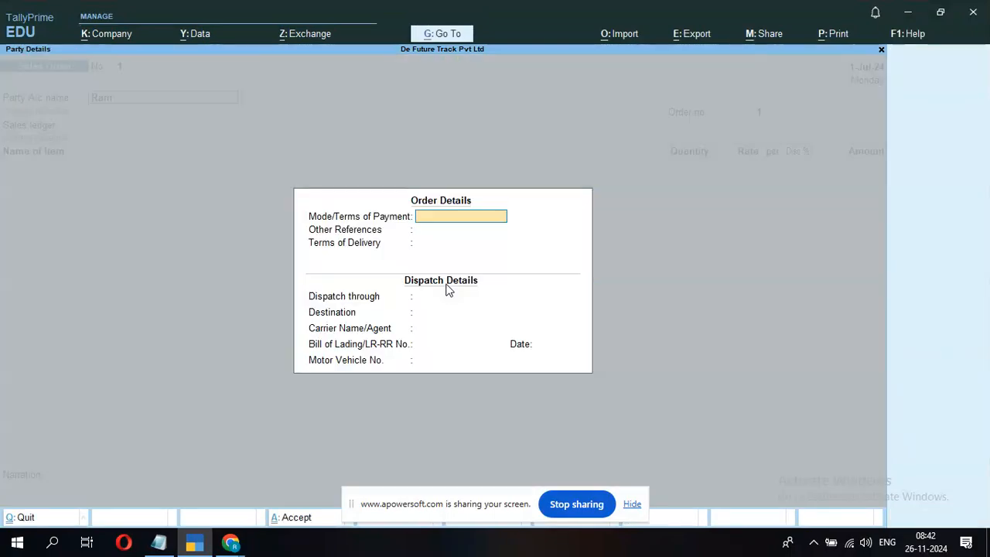
- Set the Mode/Terms of Payment to 56567 and accept the order and dispatch details with the other fields blank
type("56567")
key("Return")
key("Return")
key("Return")
key("Return")
key("Return")
key("Return")
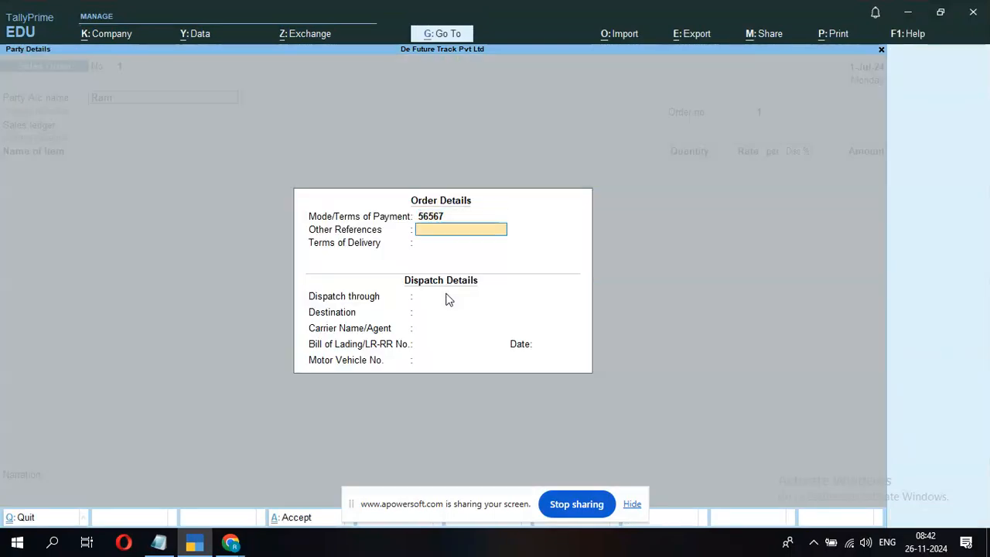
key("Return")
key("Return")
key("Return")
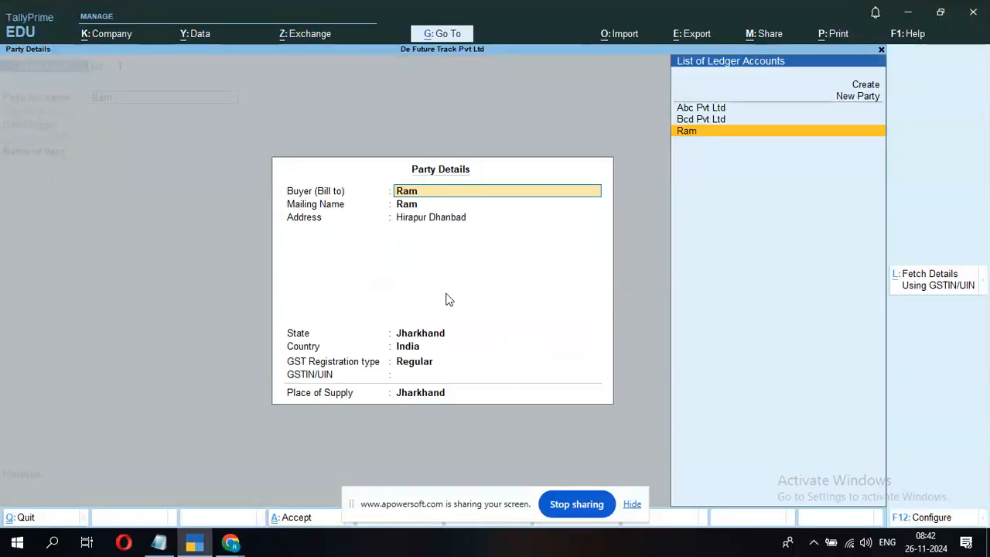
- Accept the sales order's party details with the buyer's prefilled information
key("Return")
key("Return")
key("Return")
key("Return")
key("Return")
key("Return")
key("Return")
key("Return")
key("Return")
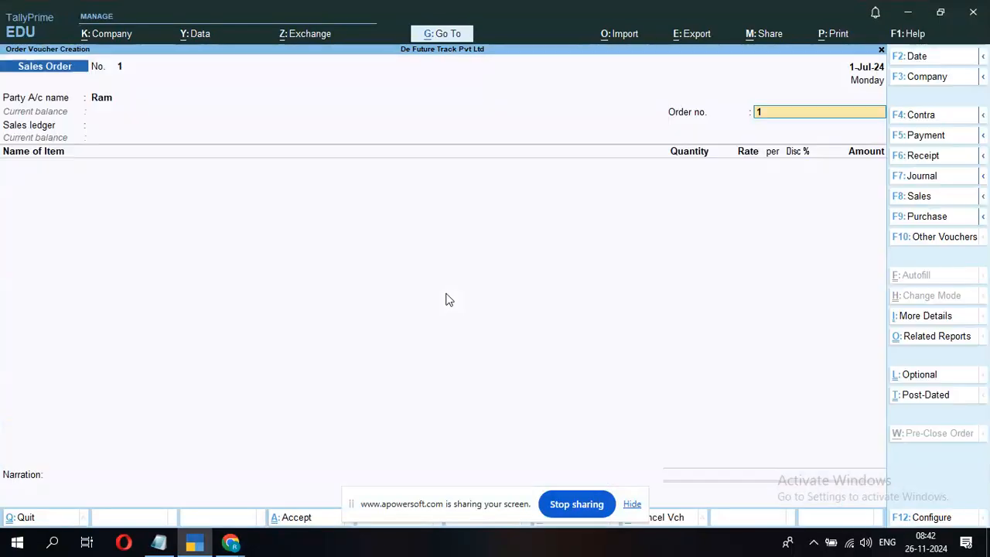
- Enter the order number and choose Sale as the sales ledger of the sales order
type("1456")
key("Return")
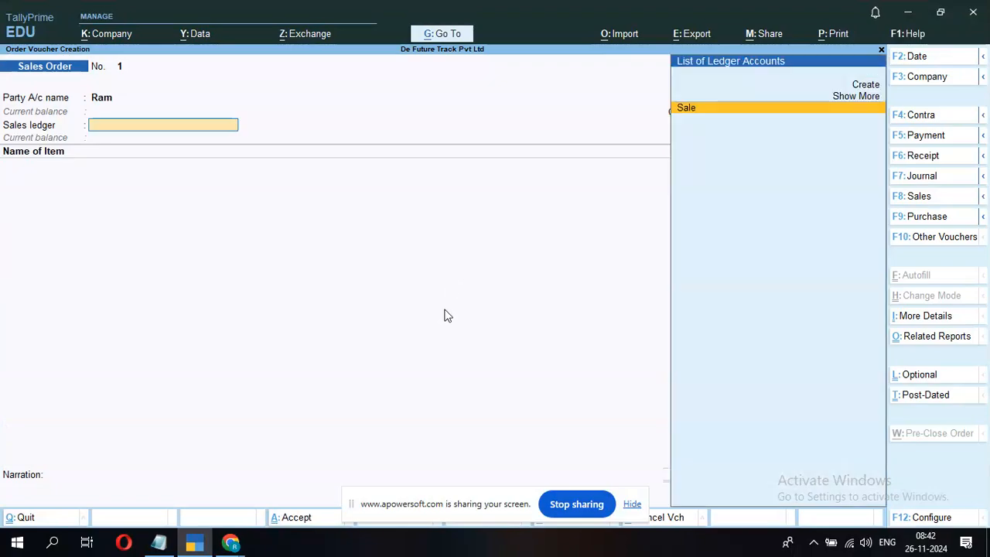
key("Return")
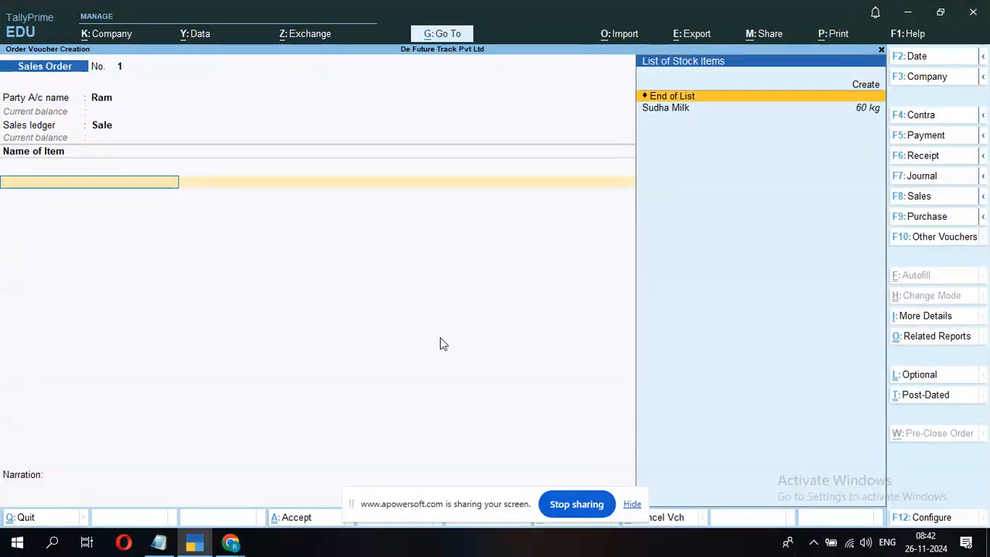
- Add Sudha Milk as the stock item of the sales order with the due date 1-Jul-24
key("Down")
key("Return")
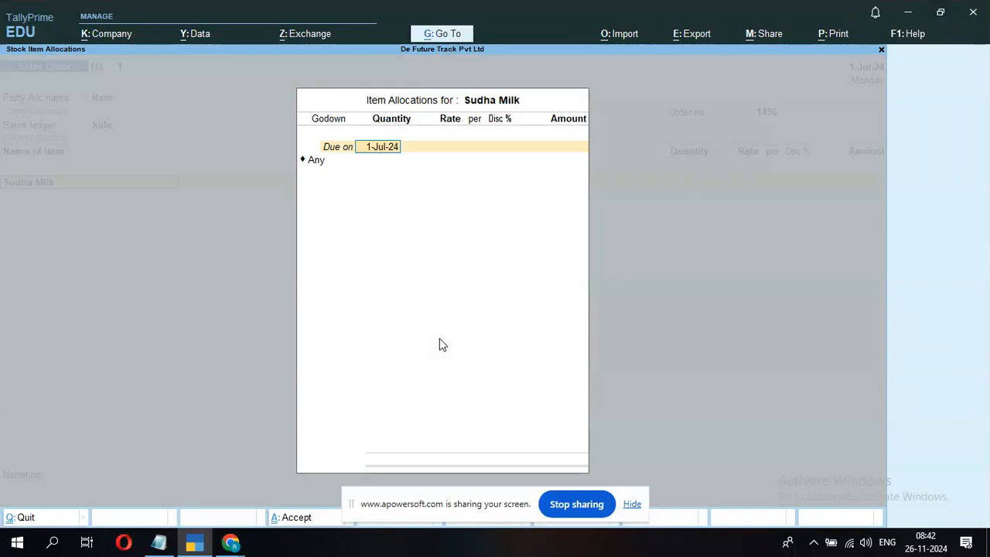
key("Return")
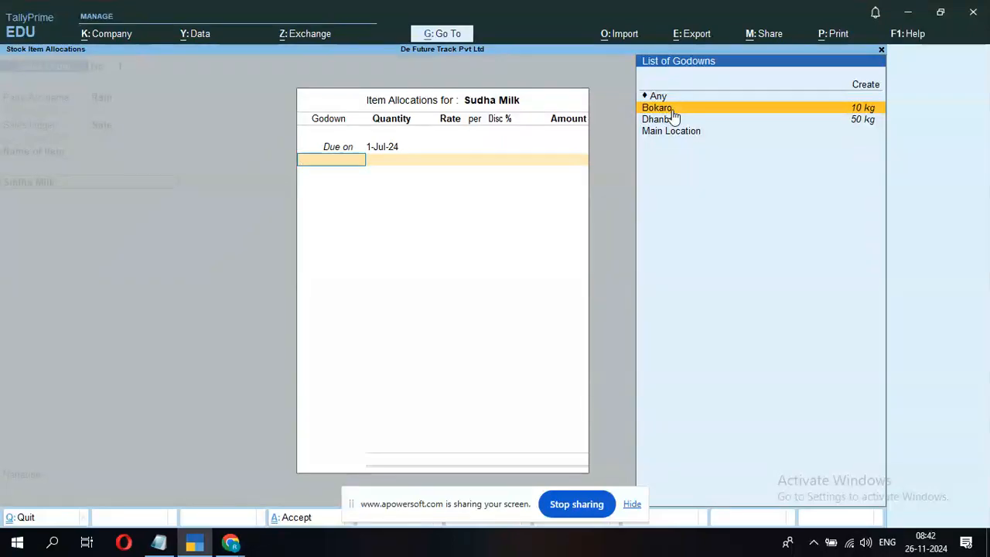
key("BackSpace")
key("BackSpace")
key("BackSpace")
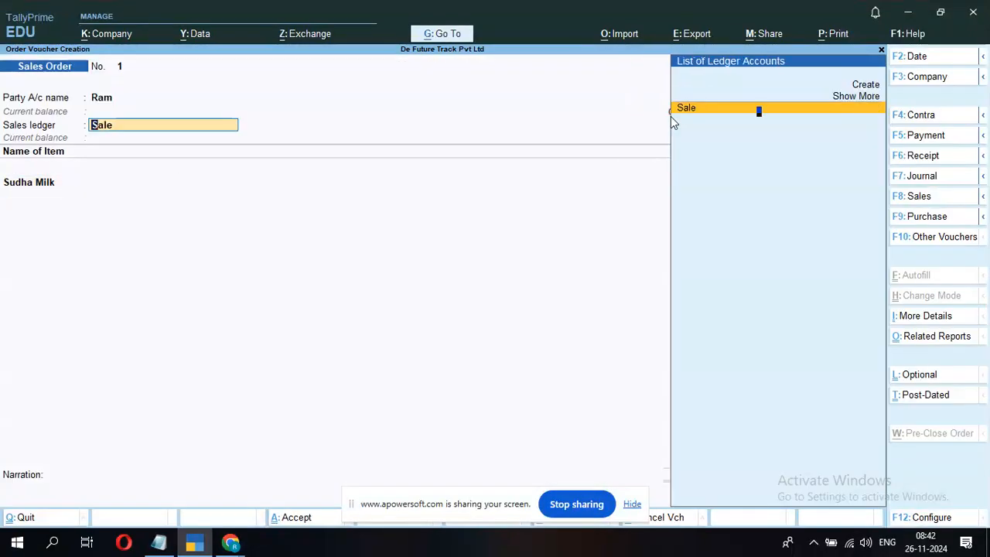
key("Return")
key("Return")
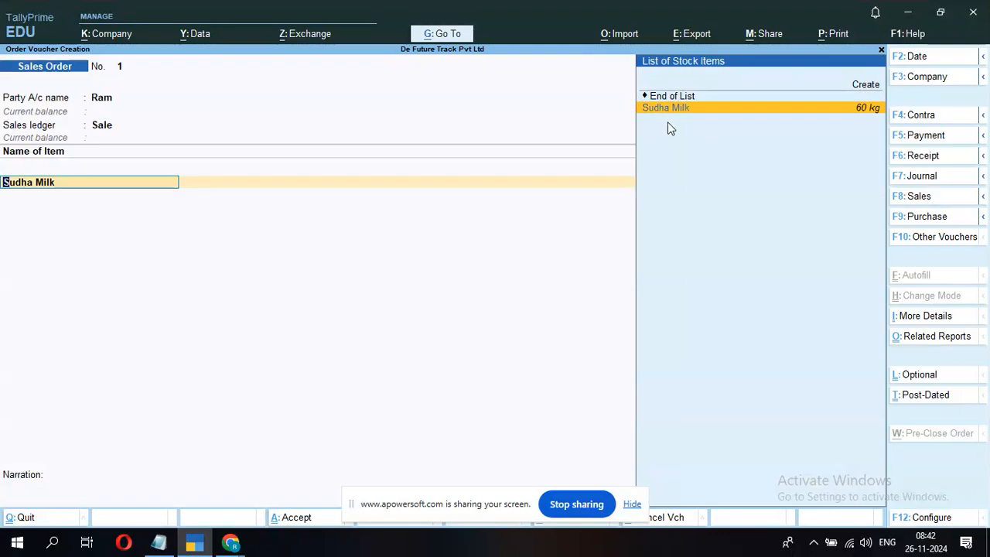
key("Return")
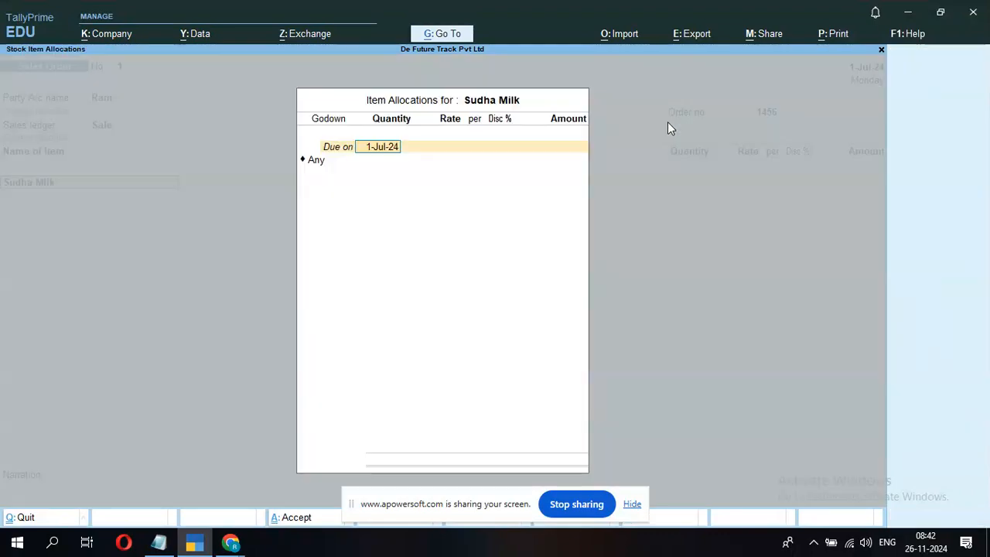
key("Return")
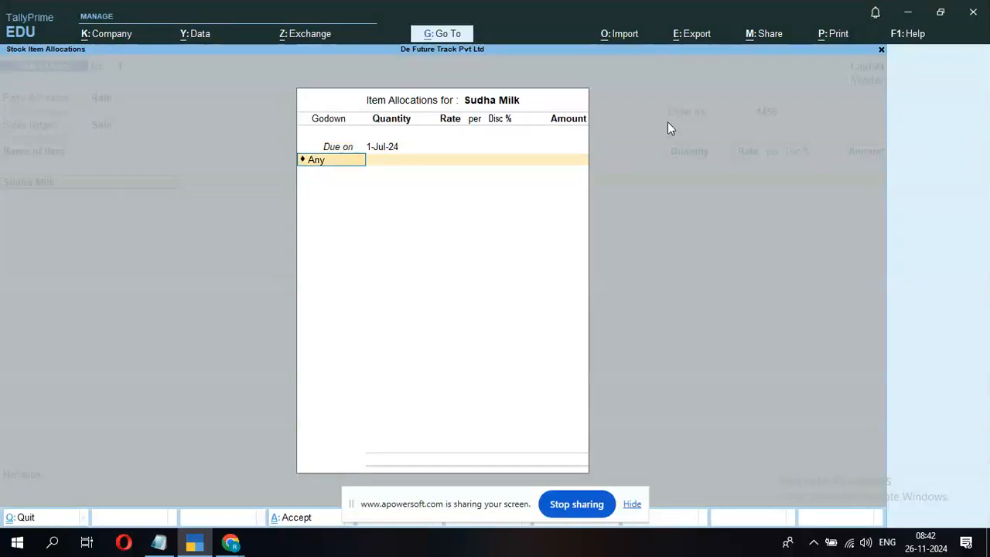
- Allocate 20 kg of Sudha Milk from the Dhanbad godown
key("space")
key("Down")
key("Down")
key("Down")
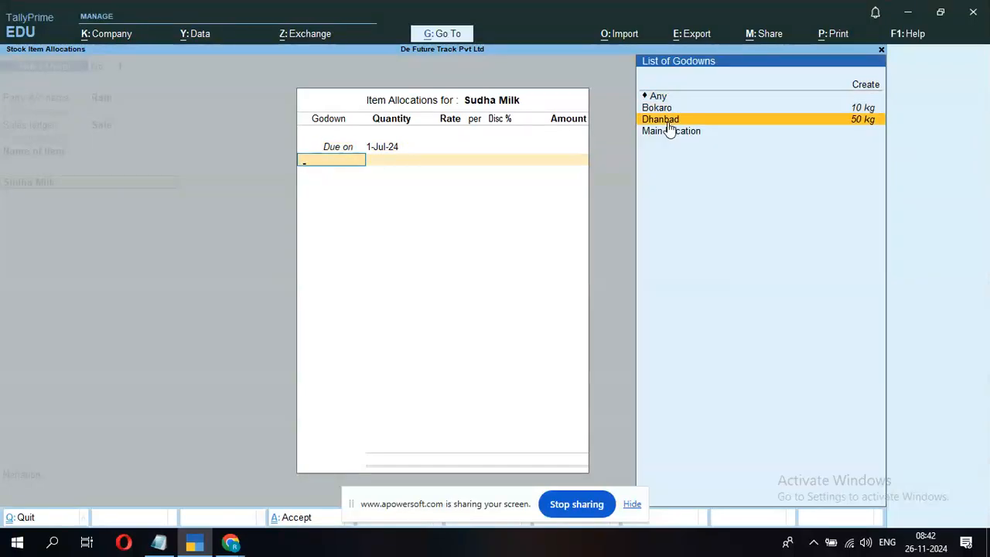
key("Return")
type("20")
key("Return")
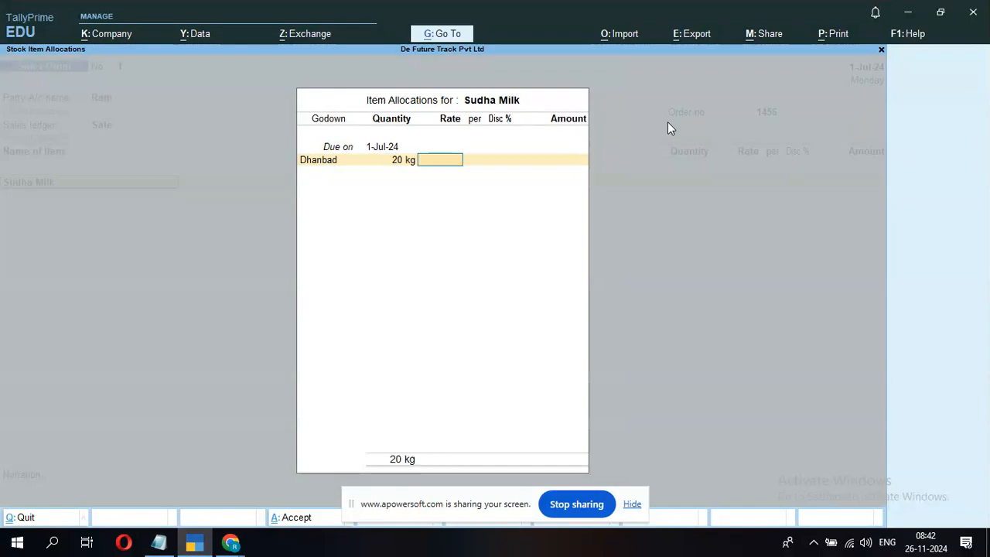
- Set the Sudha Milk rate to 65 per kg with a 2% discount and accept the item allocation
type("65")
key("Return")
key("Return")
type("2")
key("Return")
key("Return")
key("Return")
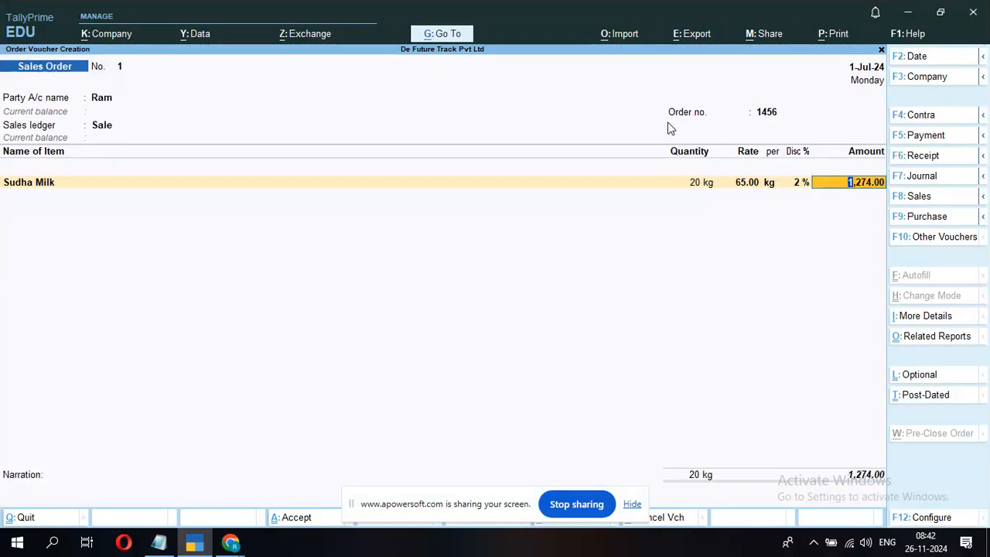
- End the item list, leave the narration blank and save the sales order
key("Return")
key("Return")
key("Return")
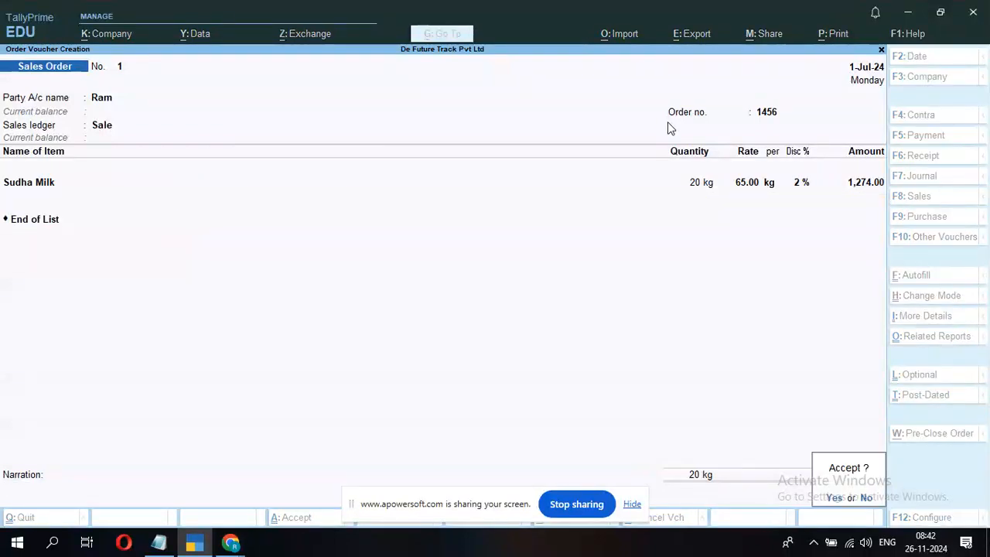
key("Return")
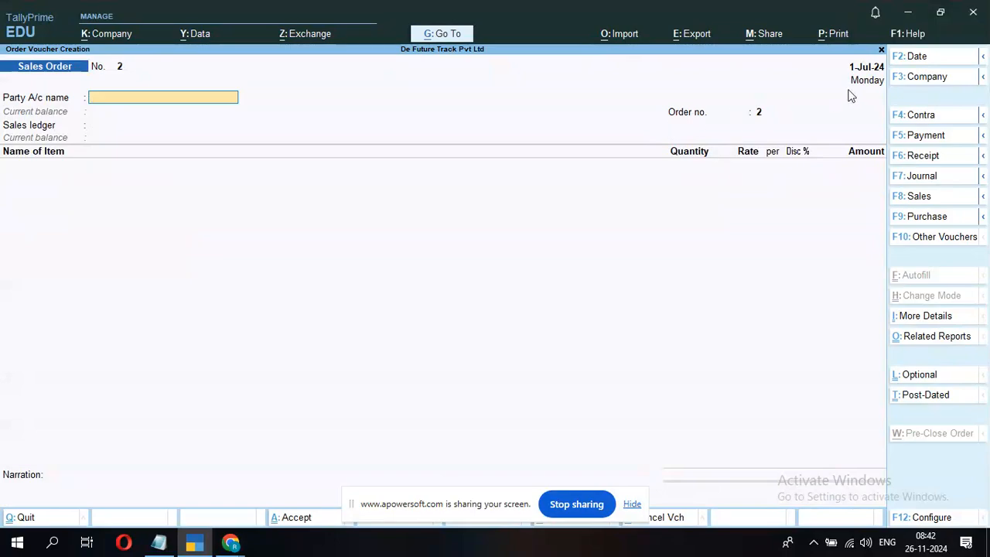
left_click(959, 242)
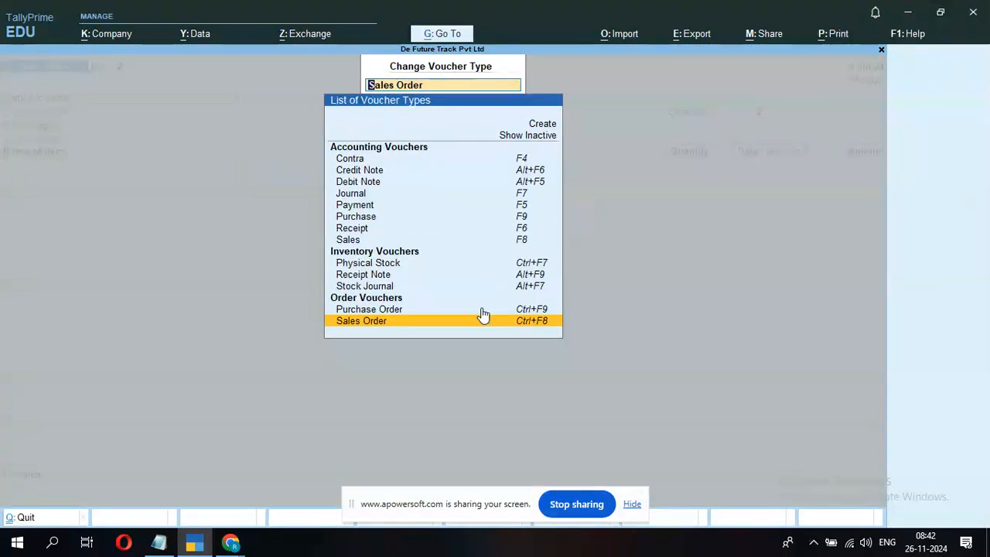
left_click(546, 136)
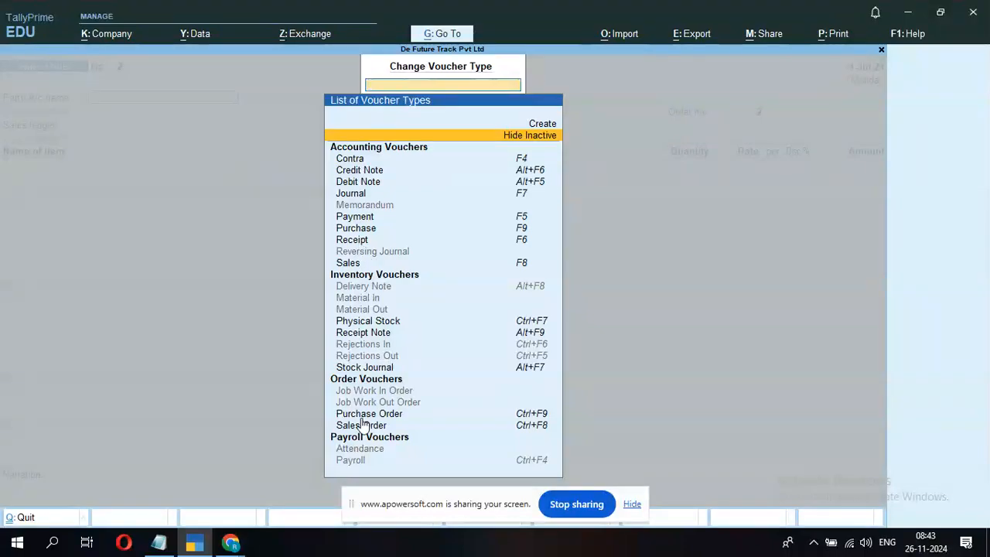
key("ctrl+F8")
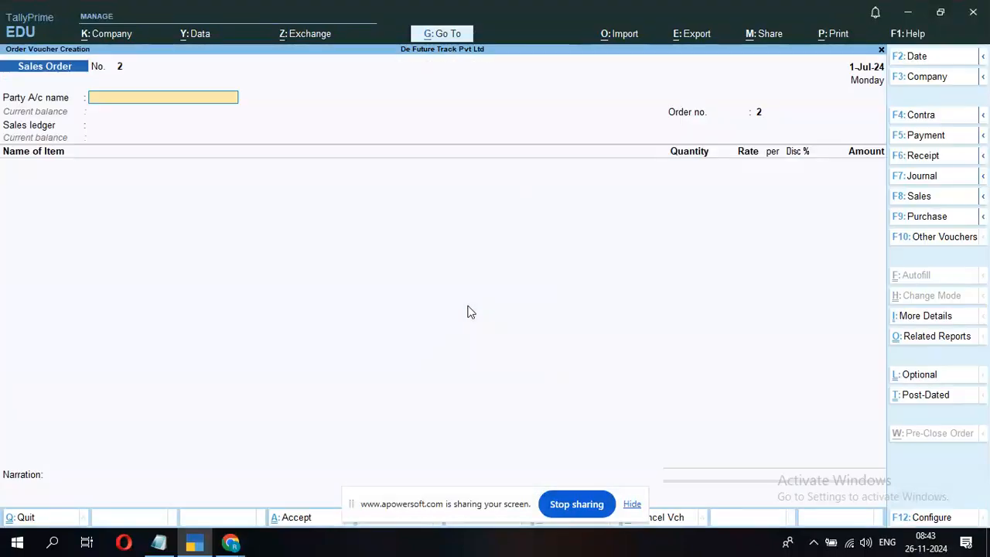
key("alt")
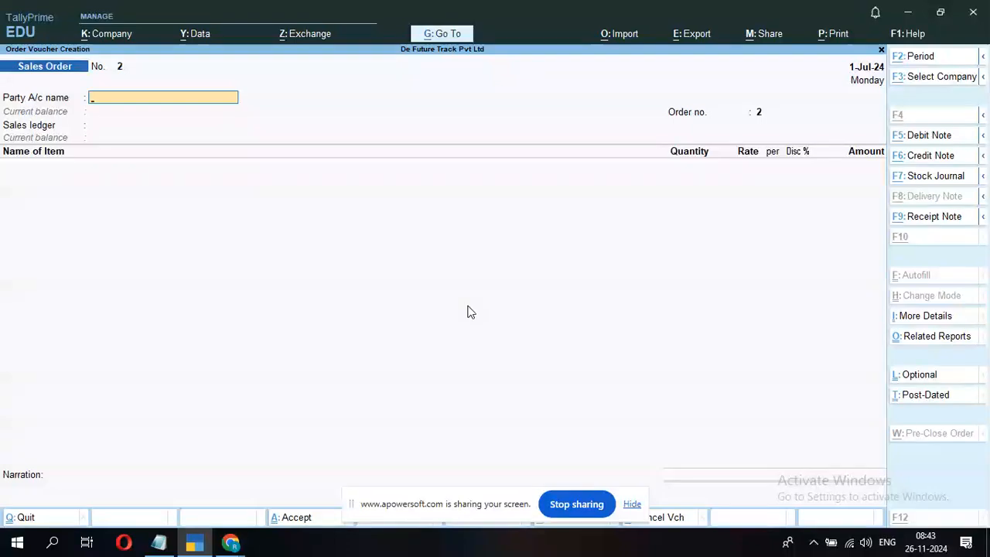
key("alt+F7")
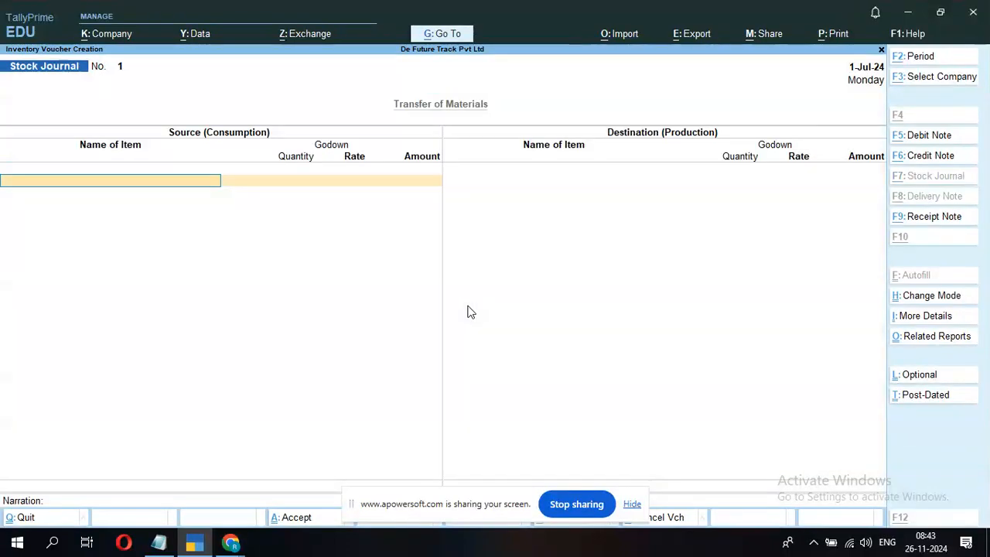
key("alt")
key("ctrl")
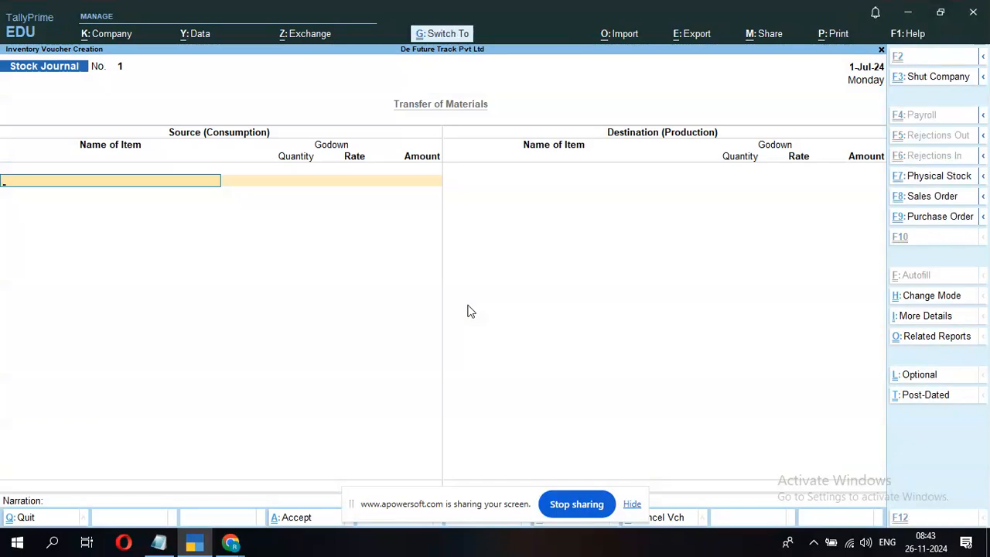
- Bring up the list of voucher types again and include the inactive ones
left_click(950, 239)
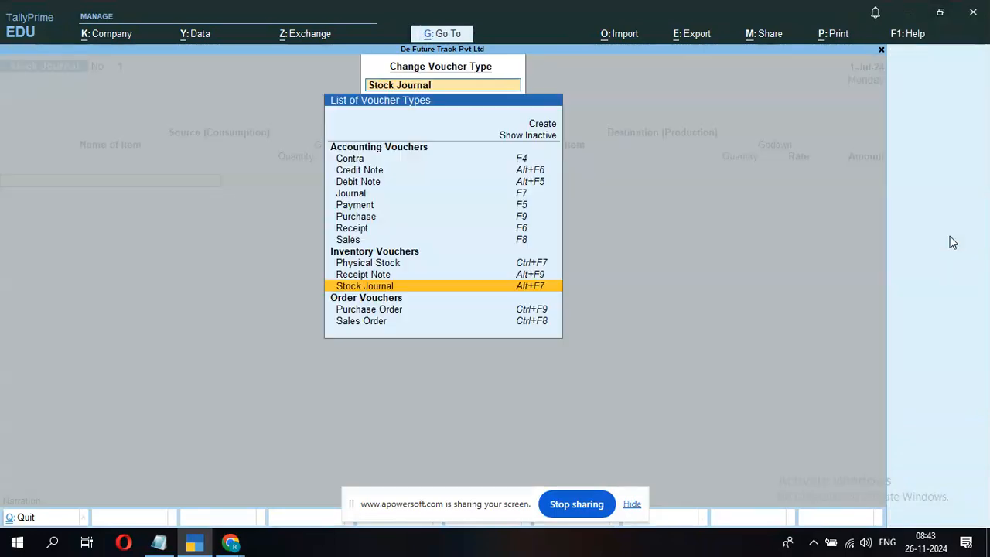
key("Up")
key("Up")
key("Up")
key("Up")
key("Up")
key("Up")
key("Up")
key("Up")
key("Up")
key("Up")
key("Up")
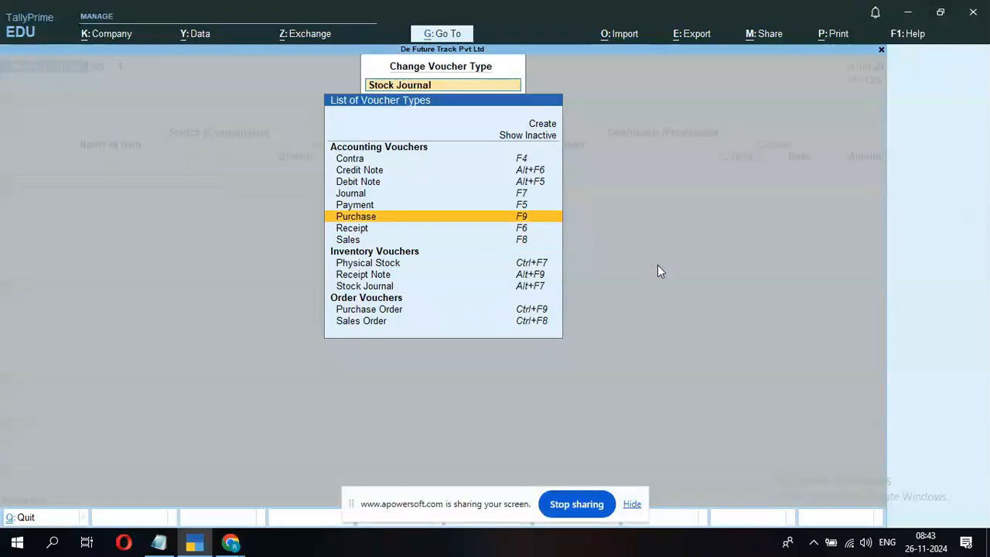
key("Down")
key("Down")
key("Down")
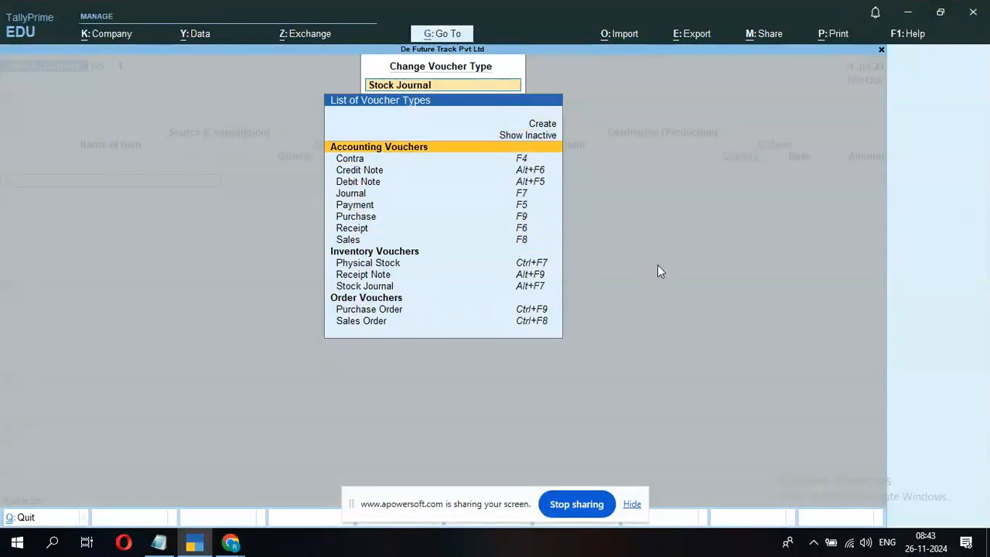
key("Up")
key("Up")
key("Return")
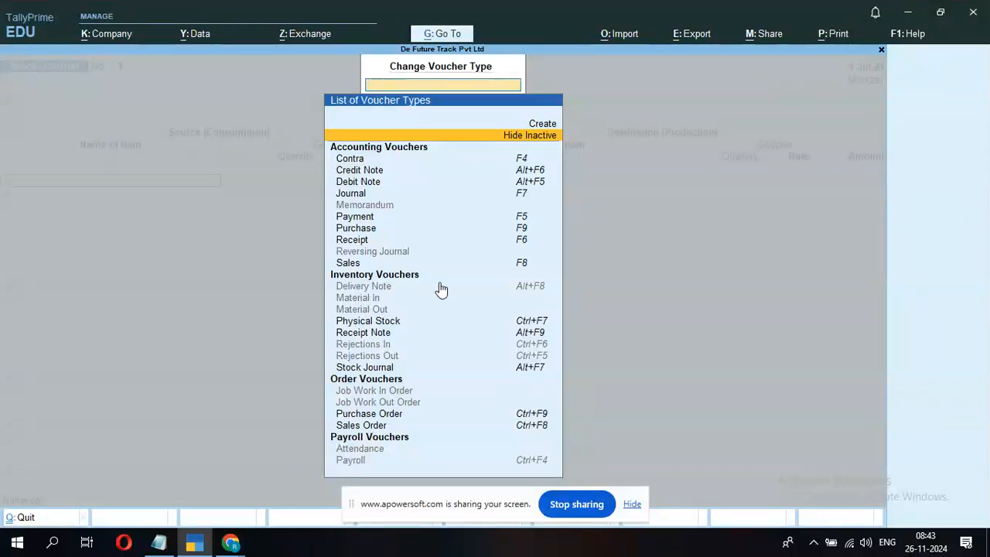
- Activate the Delivery Note voucher type and start a new delivery note
left_click(539, 291)
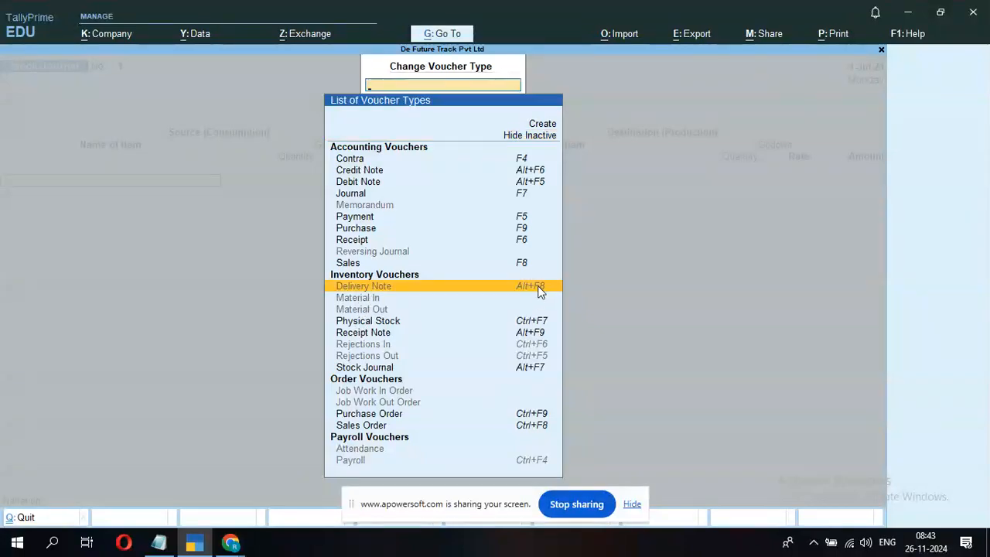
left_click(539, 292)
key("y")
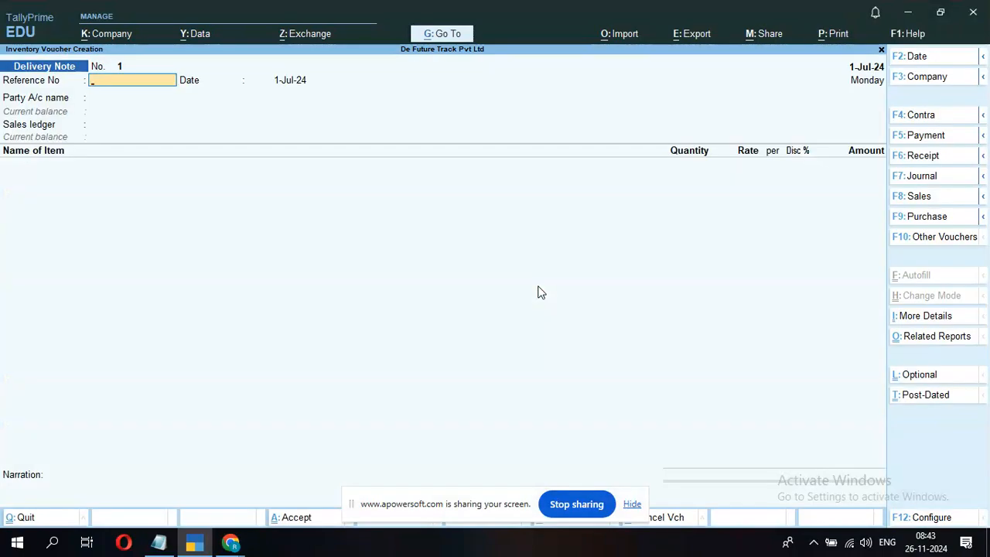
- Set the delivery note's reference number to 546546', keep the date 1-Jul-24 and select the individual customer's ledger as party account
type("546546")
key("Return")
key("Return")
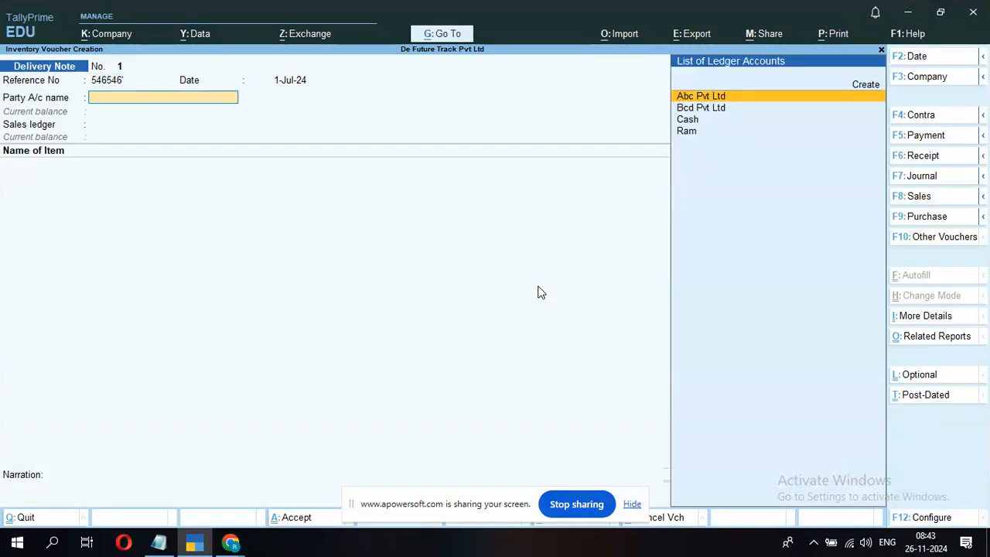
key("Down")
key("Down")
key("Down")
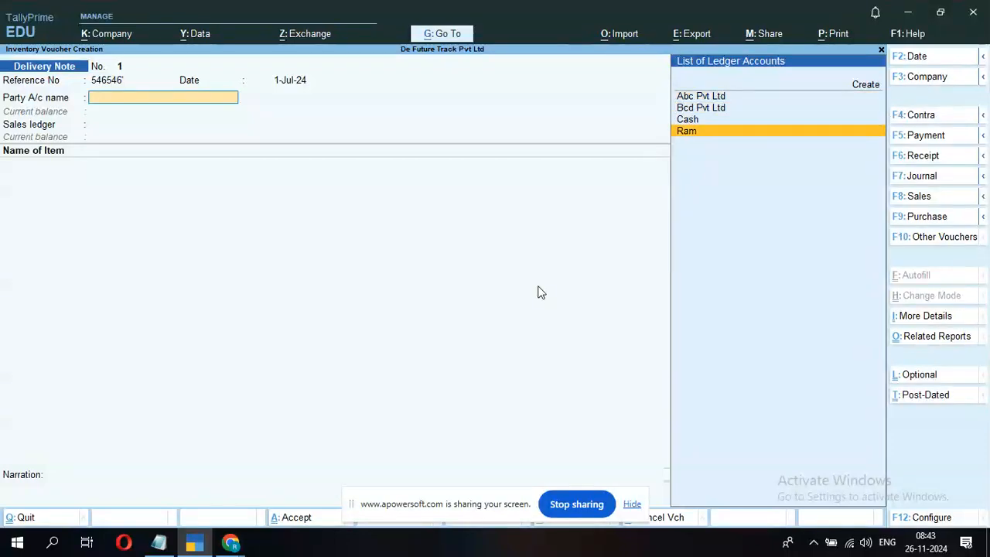
key("Return")
- Link the delivery note to the customer's pending sales order of 1-Jul-24, leaving the dispatch details blank
key("Down")
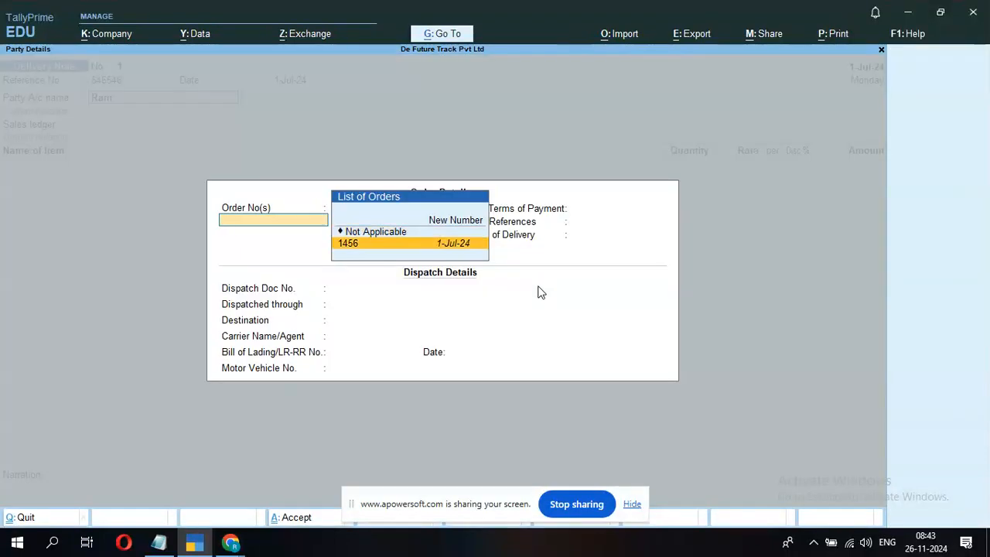
key("Return")
key("Return")
key("Return")
key("Return")
key("Return")
key("Return")
key("Return")
key("Return")
key("Return")
key("Return")
key("Return")
key("Return")
key("Return")
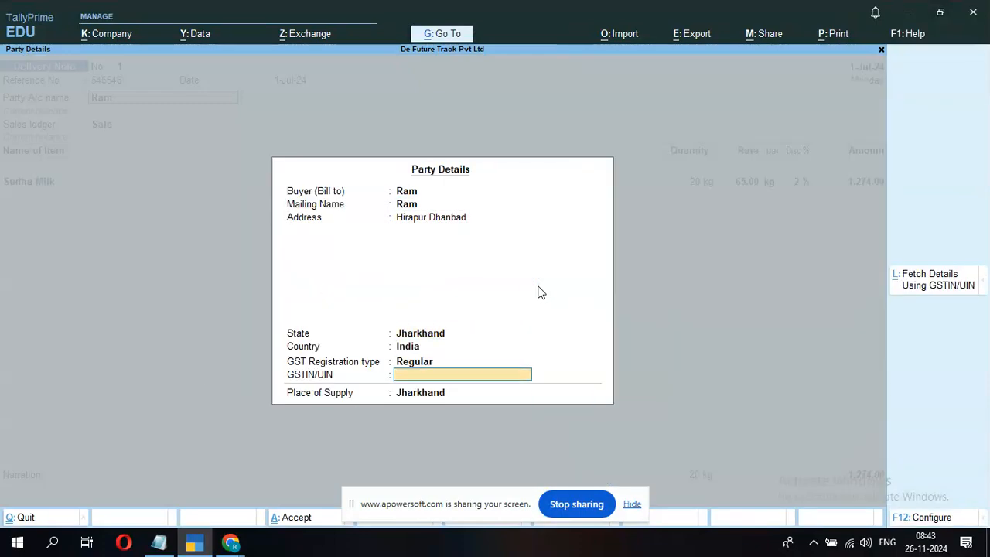
- Accept the party details and keep the Sale ledger and the order's Sudha Milk allocation of 20 kg from Dhanbad at 65.00 with 2% discount
key("Return")
key("Return")
key("Return")
key("Return")
key("Return")
key("Return")
key("Return")
key("Return")
key("Return")
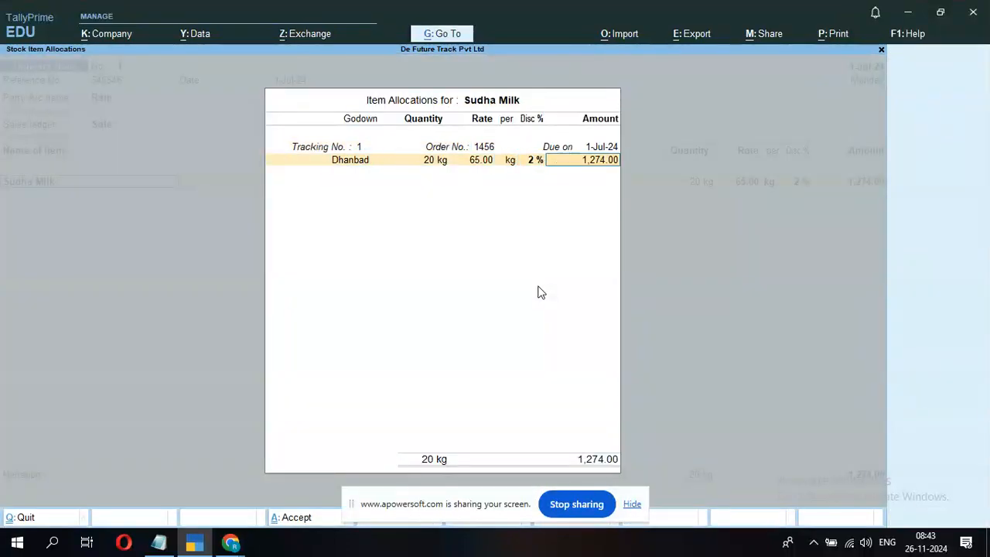
- Close the item allocation, leave the narration blank and save the delivery note
key("Return")
key("Return")
key("Return")
key("Return")
key("Return")
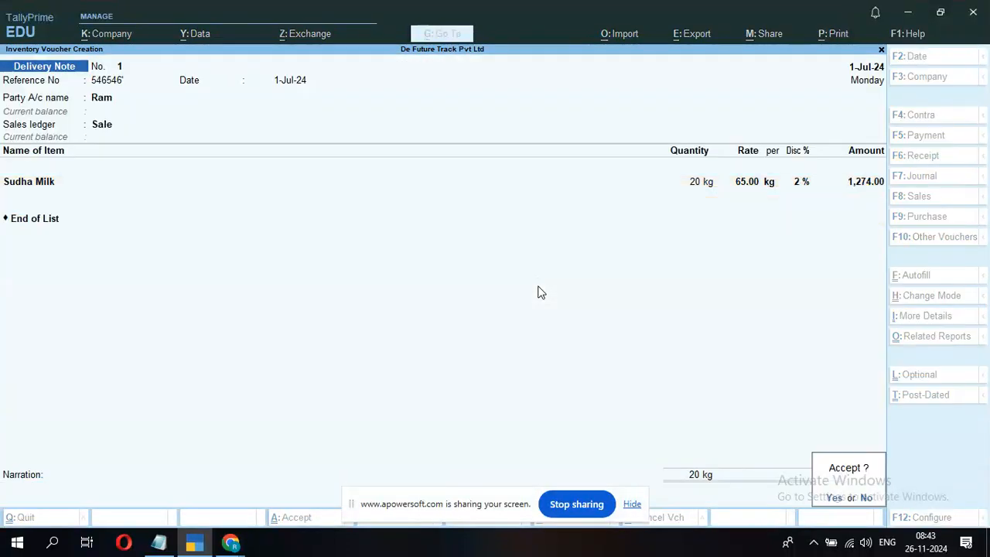
key("Return")
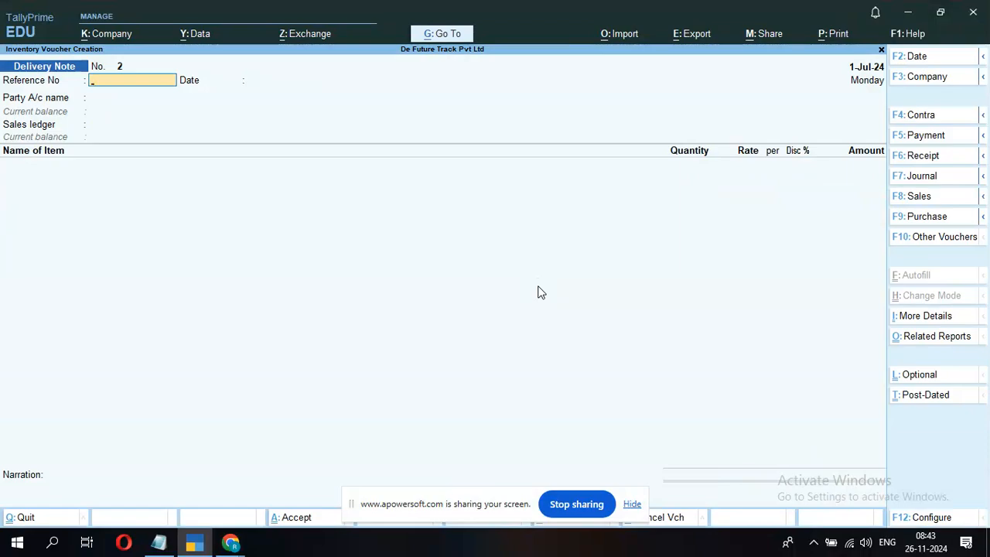
- Start a new sales voucher
key("F8")
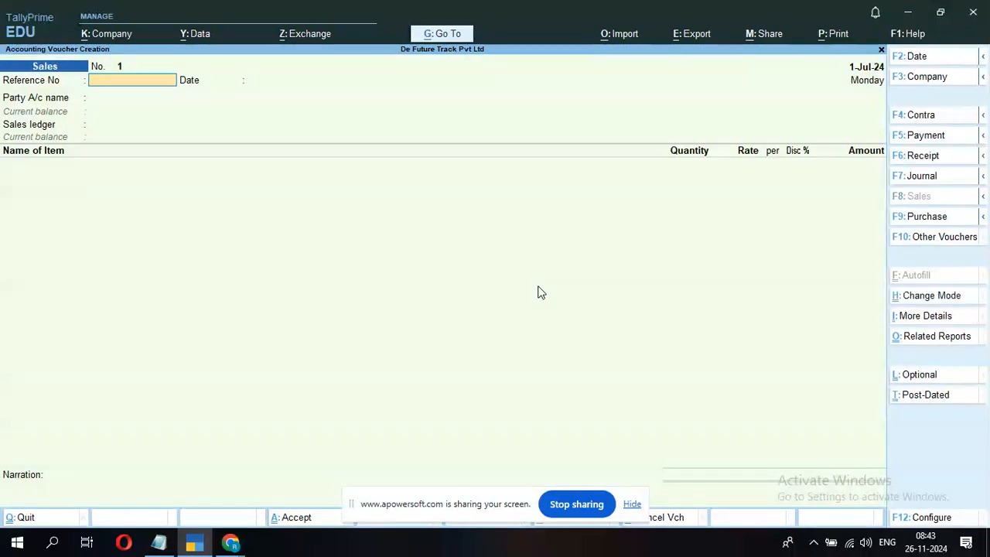
key("F3")
key("Escape")
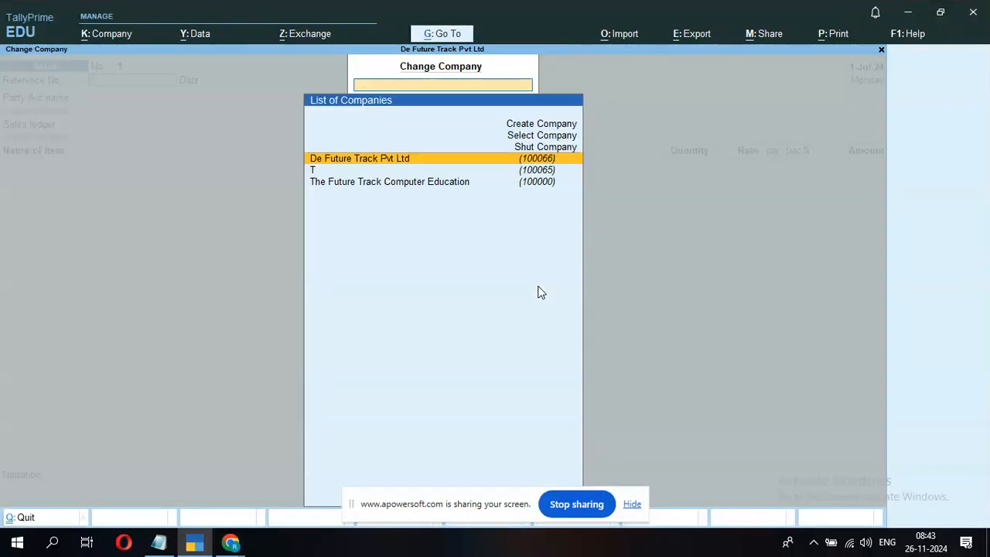
- Give the sales voucher the reference number 435435 dated 1-Jul-24 and select the customer's ledger as the party account
key("Escape")
type("435435")
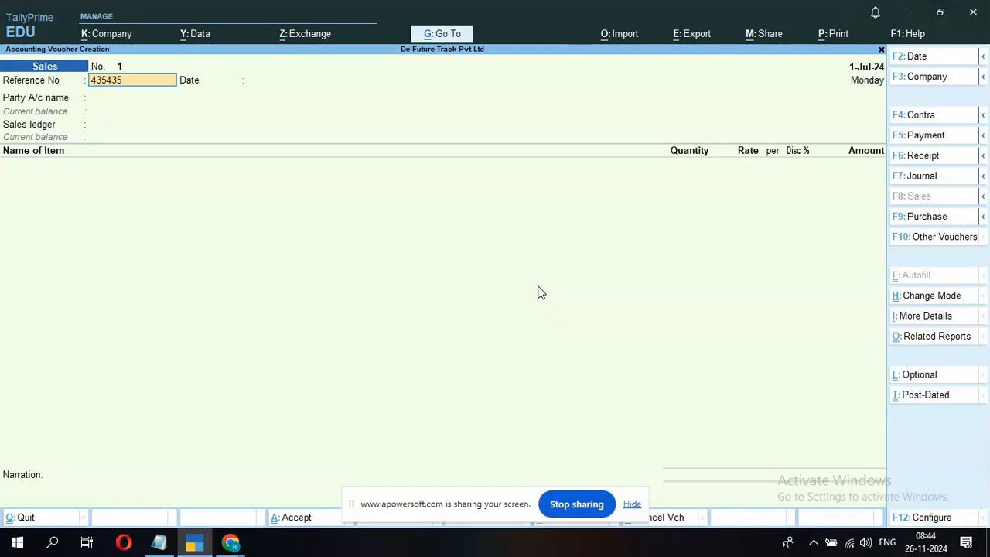
key("Return")
key("Return")
key("Down")
key("Down")
key("Down")
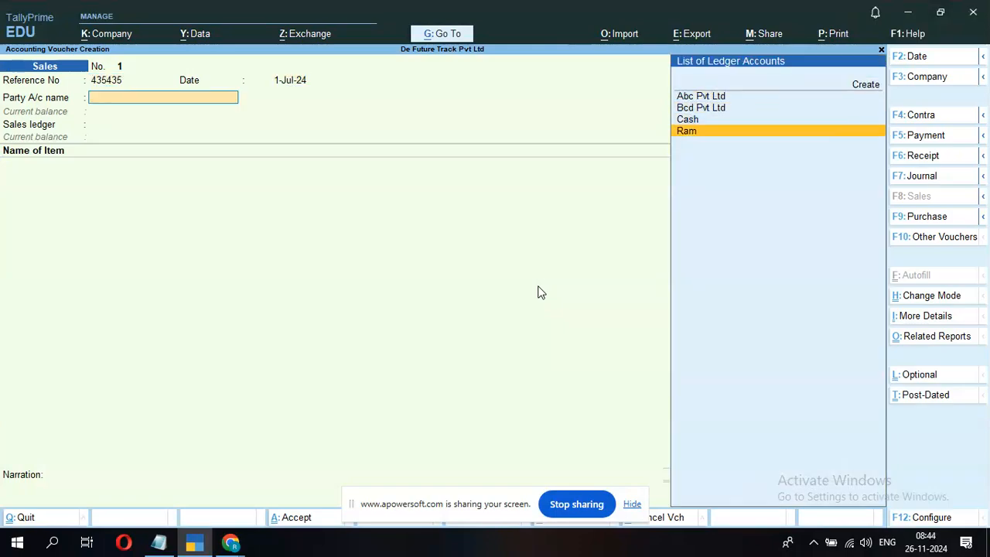
key("Return")
- Link the sales voucher to the customer's delivery note 1 of 1-Jul-24, leaving the dispatch details blank
key("Down")
key("Return")
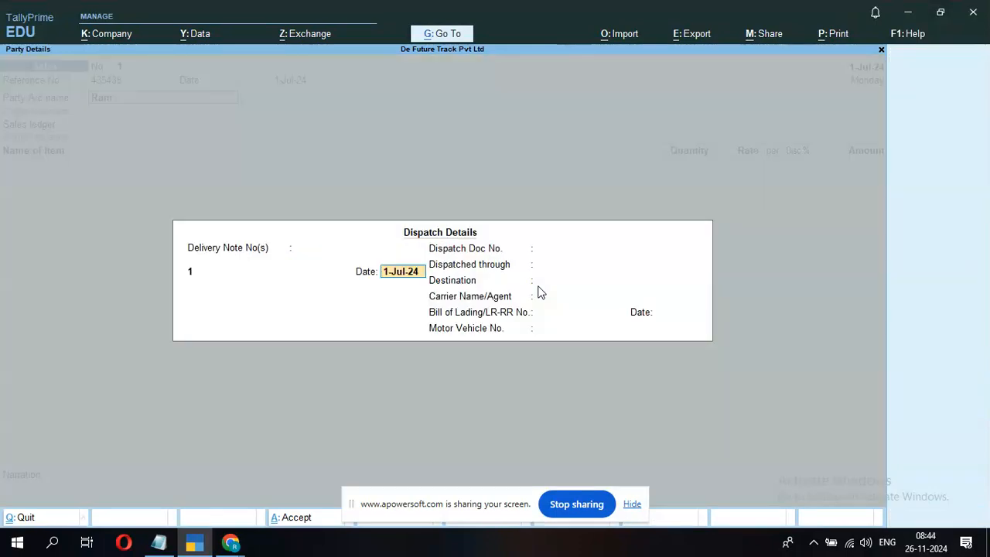
key("Return")
key("Return")
key("Return")
key("Return")
key("Return")
key("Return")
key("Return")
key("Return")
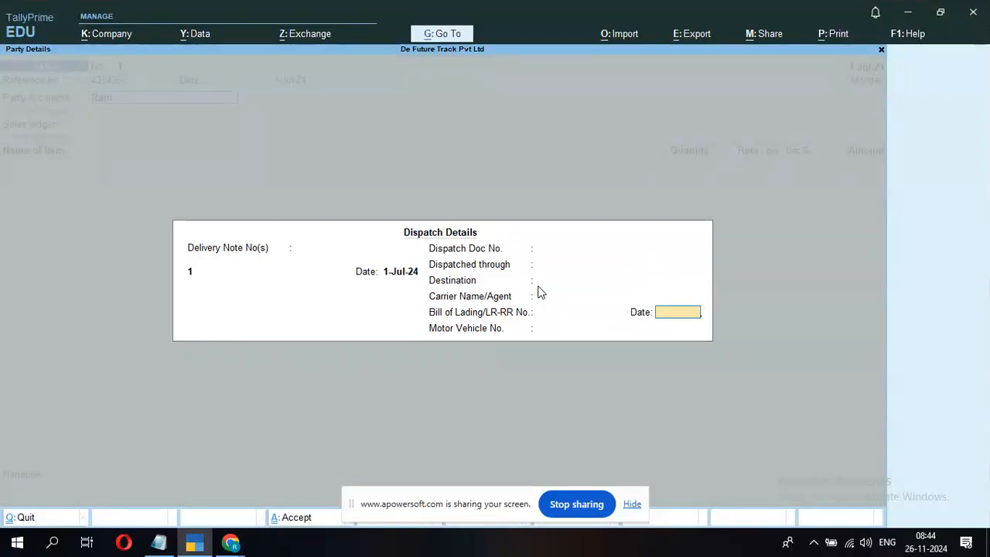
key("Return")
key("Return")
- Accept the customer's party details for the sales voucher without changes
key("Return")
key("Return")
key("Return")
key("Return")
key("Return")
key("Return")
key("Return")
key("Return")
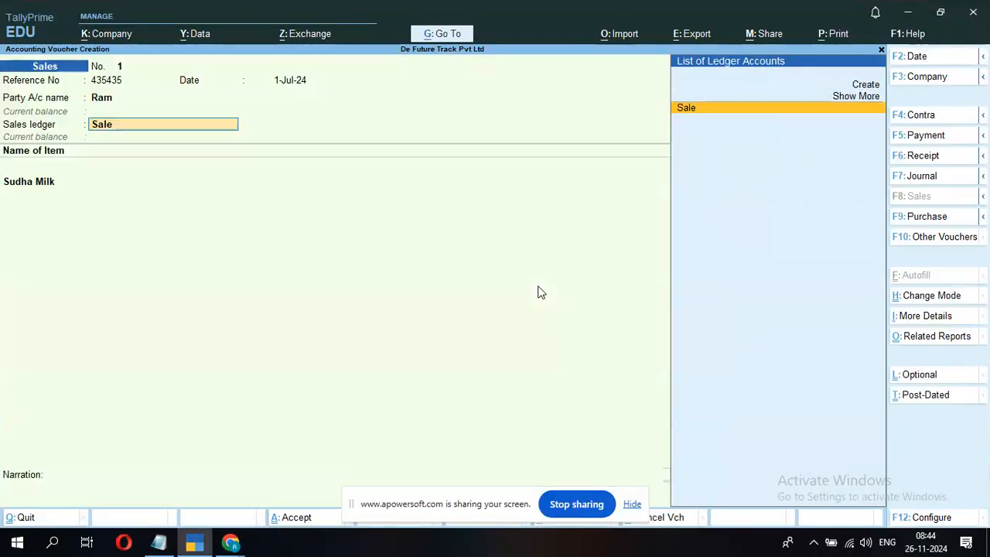
- Keep the Sale ledger and the tracked Sudha Milk allocation of 20 kg from Dhanbad at 65.00 with 2% discount, then end the allocation list
key("Return")
key("Return")
key("Return")
key("Return")
key("Return")
key("Return")
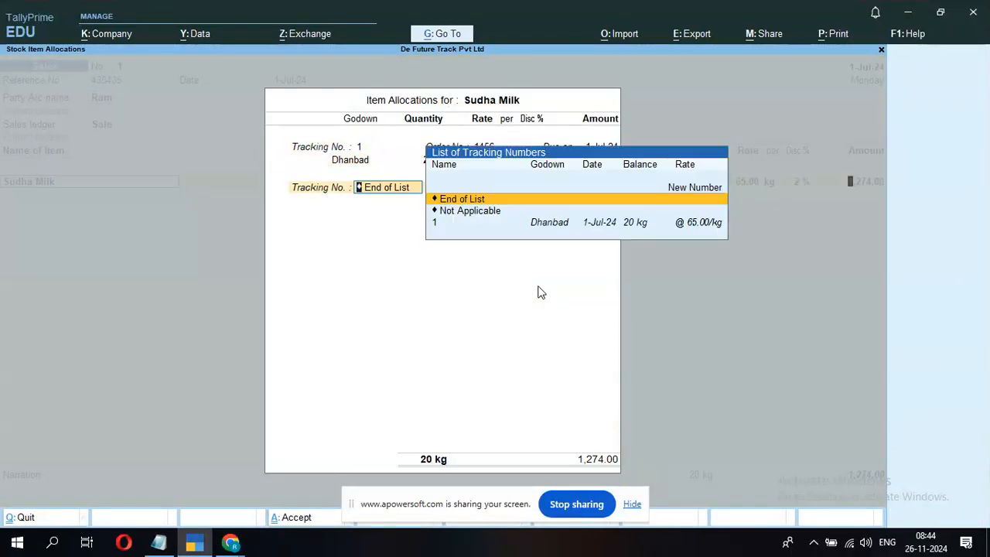
key("Return")
- Finish the item list, keep the bill-wise entry as New Ref 1 for 1,274.00 Dr and save the sales voucher
key("Return")
key("Return")
key("Return")
key("Return")
key("Return")
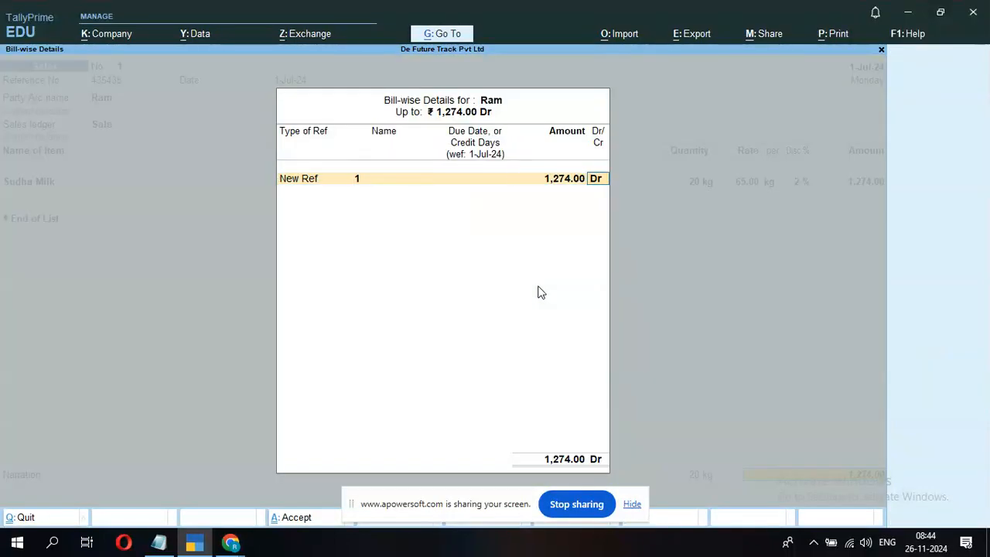
key("Return")
key("Return")
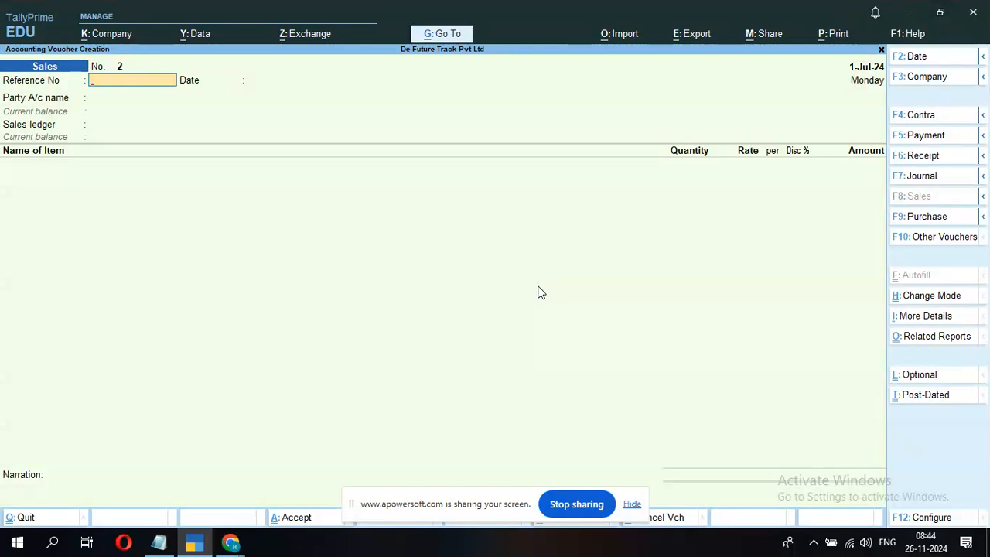
- Leave voucher entry and display the outstanding bills receivable report
key("Escape")
key("Down")
key("Down")
key("Down")
key("Down")
key("Down")
key("Down")
key("Down")
key("Down")
key("Down")
key("Down")
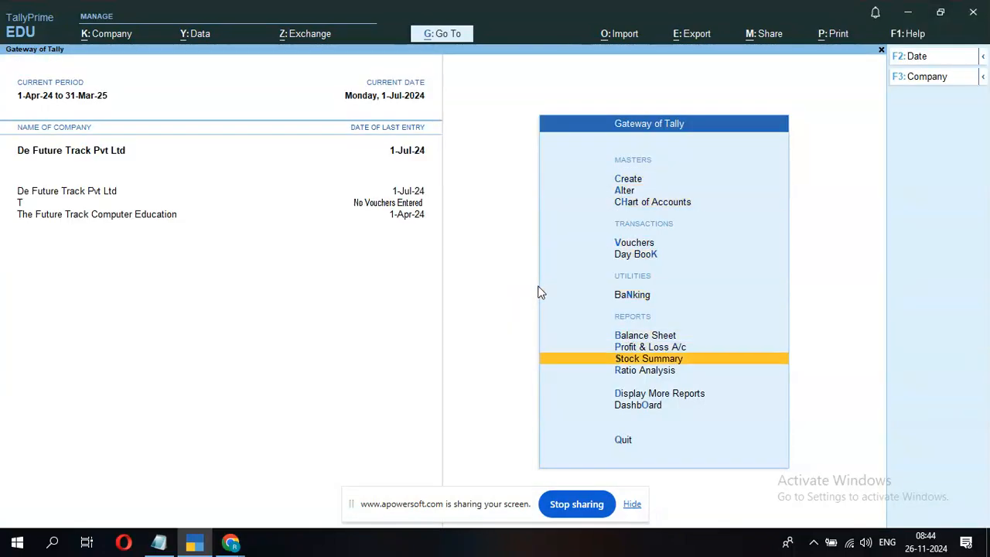
key("Return")
key("Down")
key("Down")
key("Down")
key("Down")
key("Down")
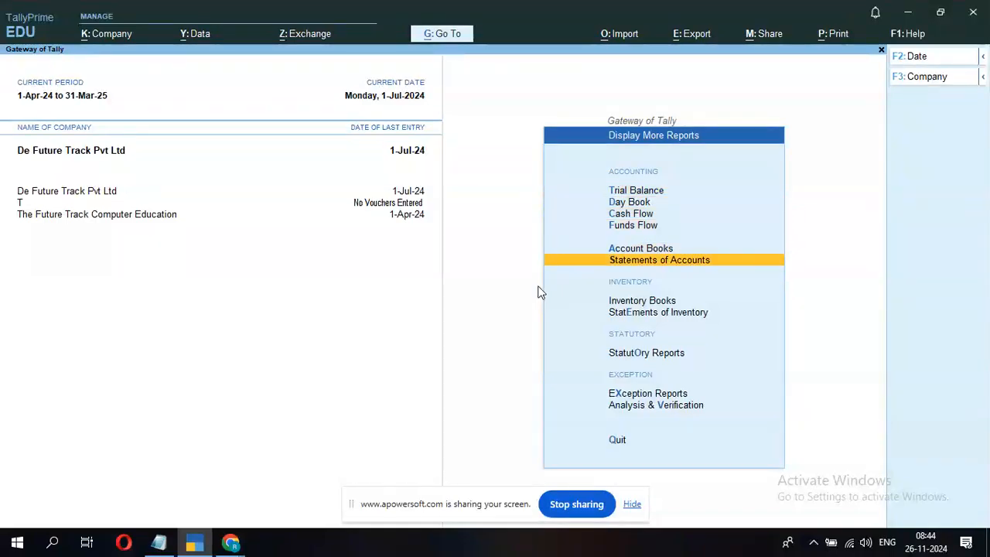
key("Return")
key("Return")
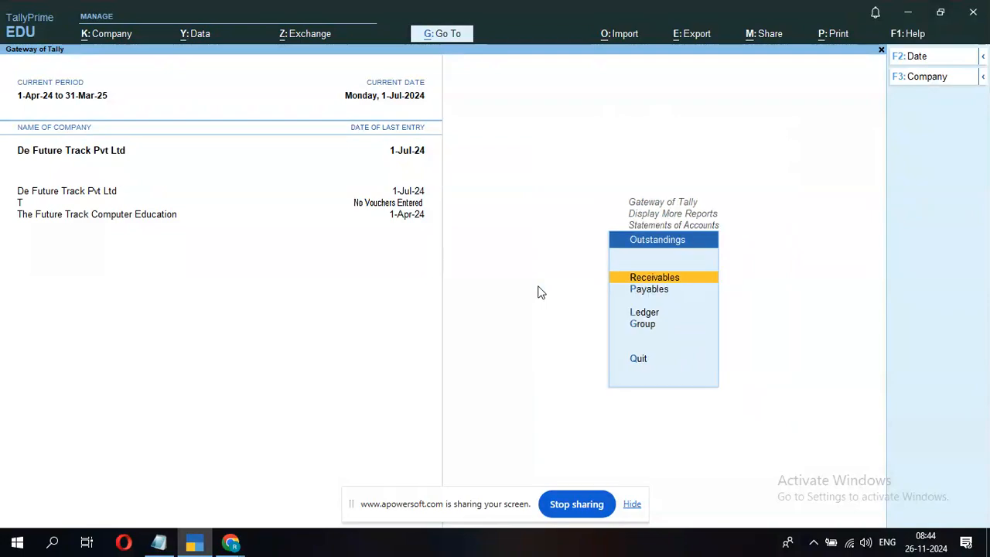
key("Return")
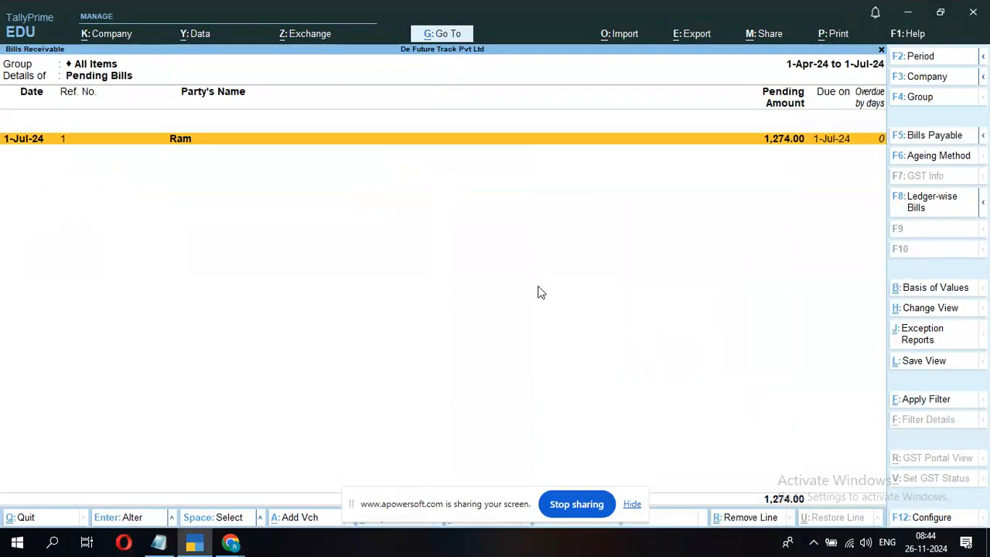
- Close the receivables report and display the cash and bank summary from the account books
key("Escape")
key("Escape")
key("Escape")
key("Up")
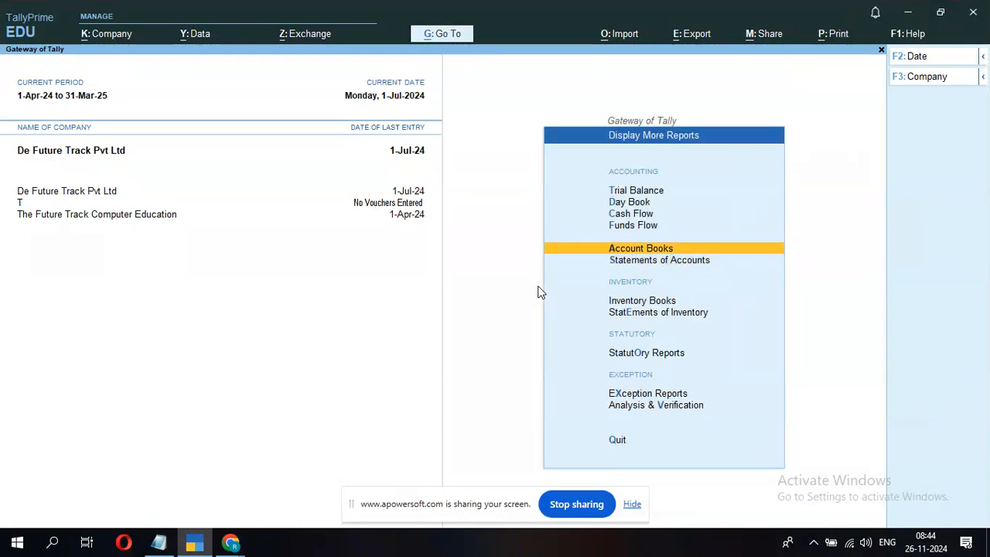
key("Return")
key("Return")
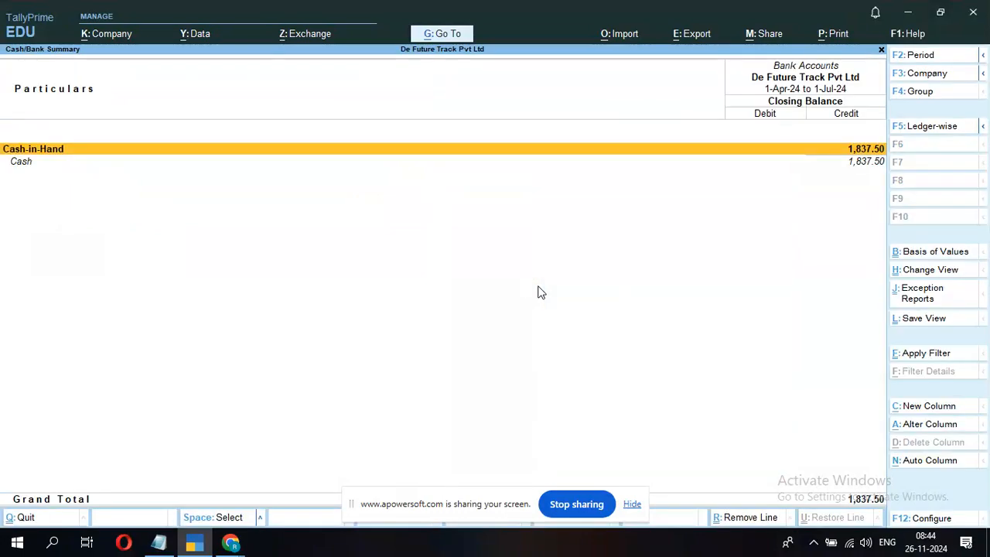
- Close the cash and bank summary and display the monthly stock summary for Sudha Milk from the inventory books
key("Escape")
key("Escape")
key("Down")
key("Down")
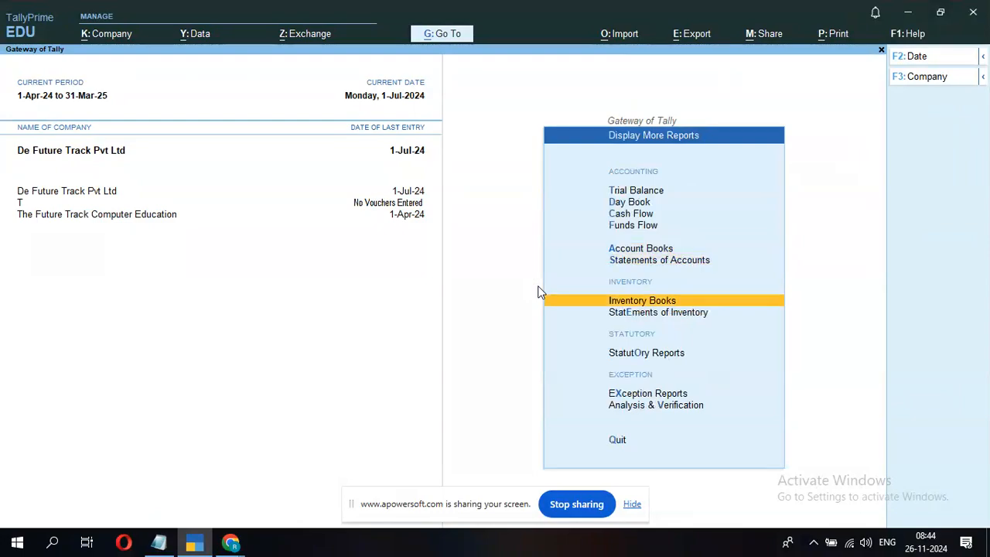
key("Return")
key("Return")
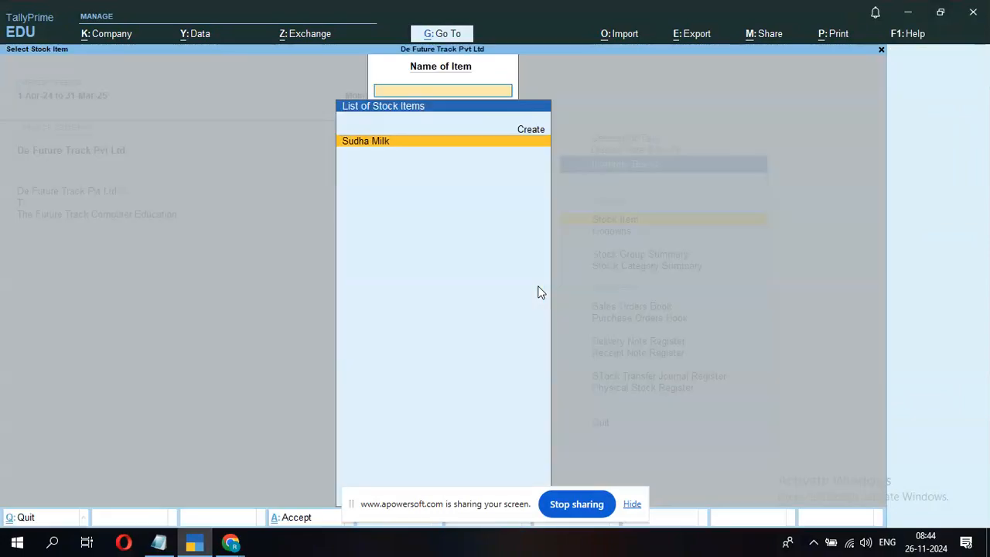
key("Return")
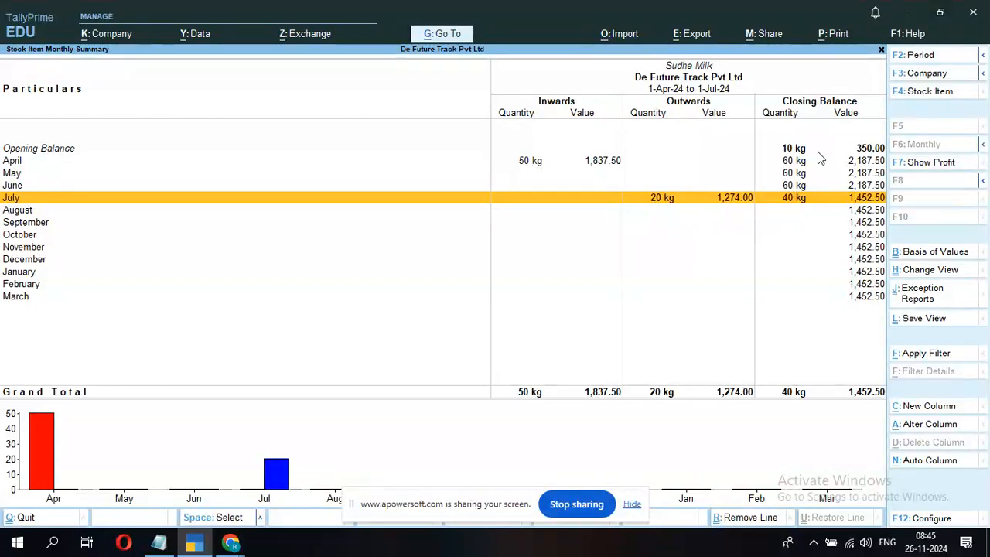
- Close the stock item summary and display the godown summary to examine the stock held at each location
key("Escape")
key("Escape")
key("Escape")
key("Down")
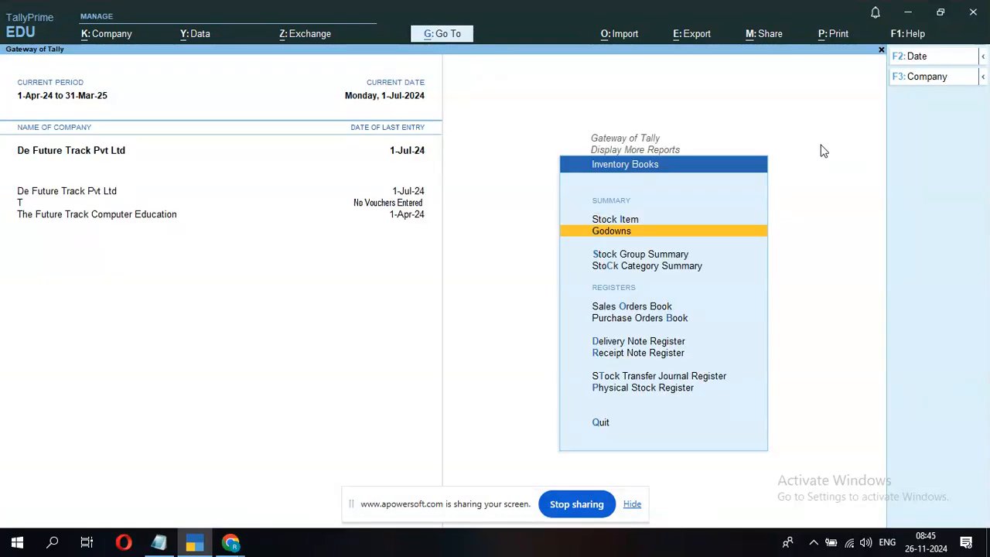
key("Return")
key("Return")
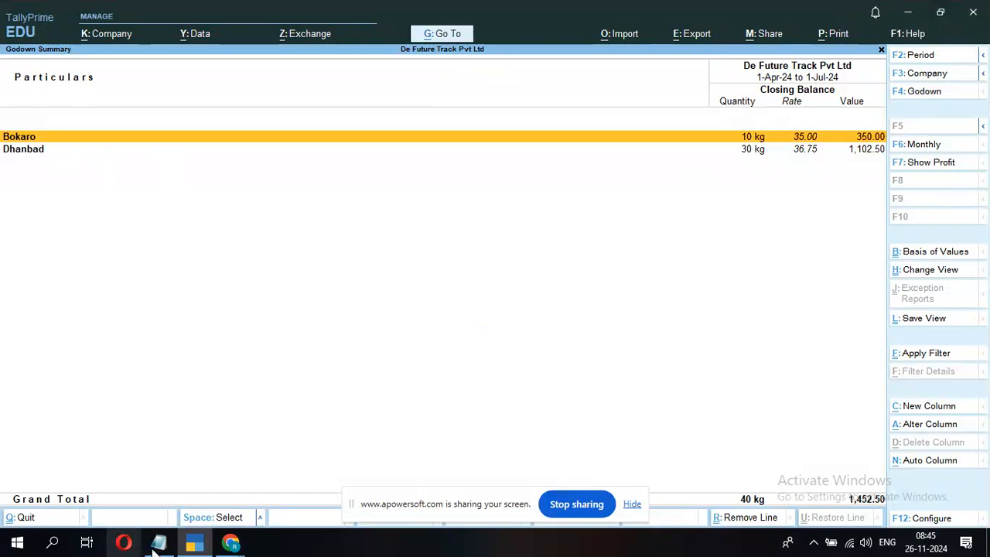
left_click(226, 545)
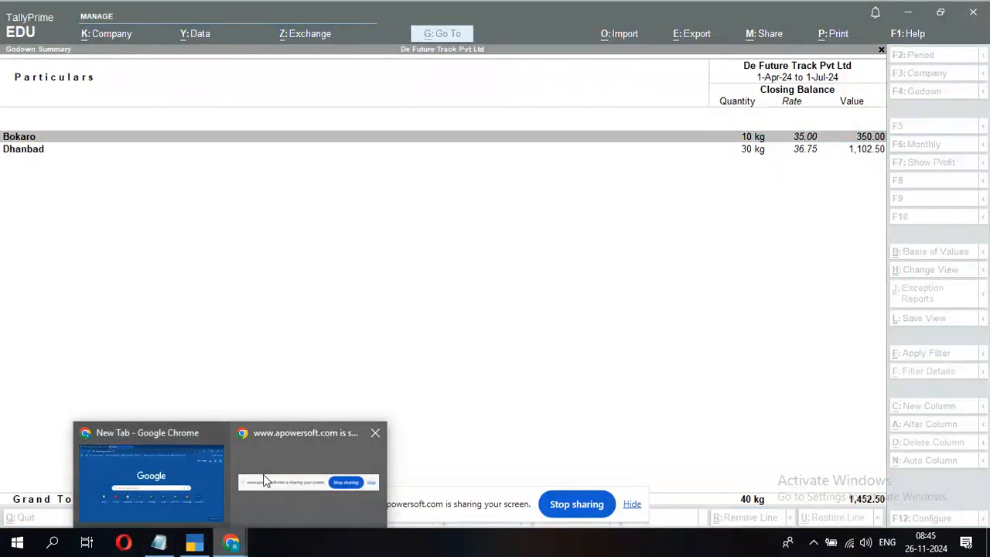
left_click(181, 479)
left_click(78, 7)
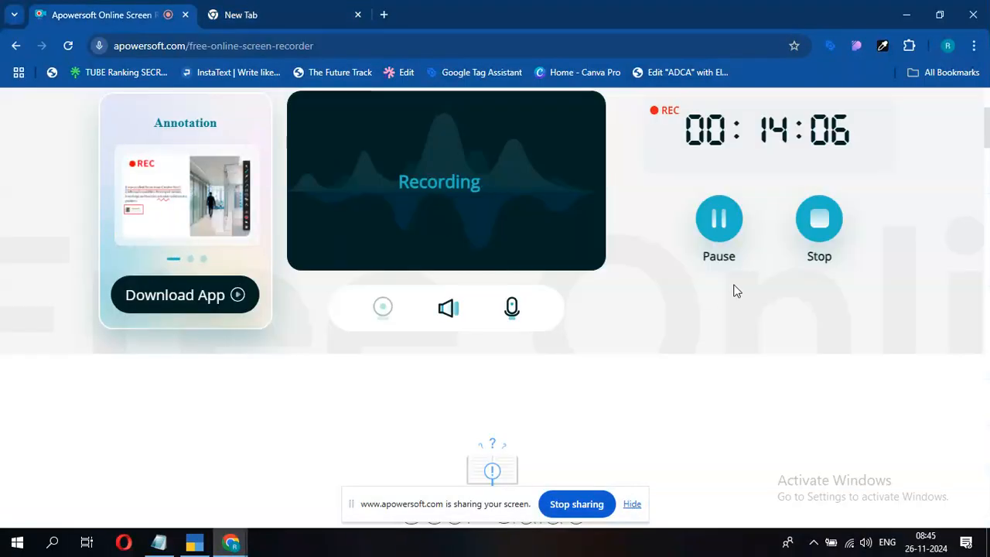